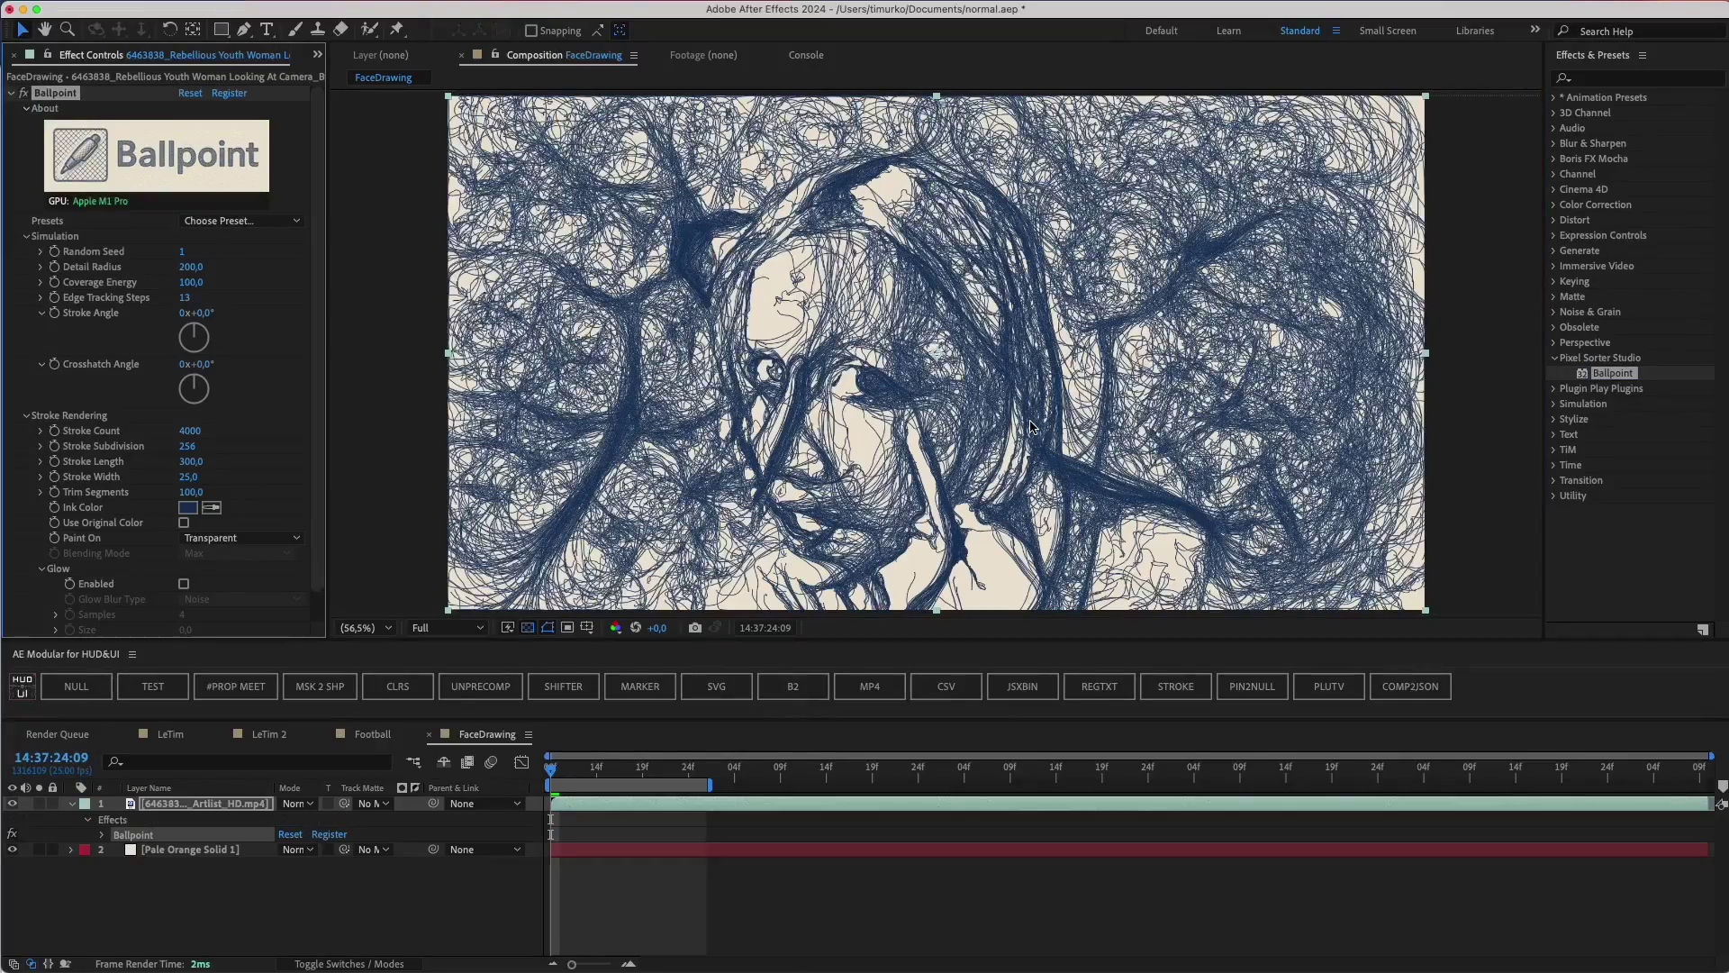
Examine the ballpoint strokes around the woman's face and eyes up close in the composition.
scroll(954, 412, "up", 1)
mouse_move(910, 398)
left_mouse_down()
mouse_move(1230, 463)
mouse_move(1070, 467)
mouse_move(952, 411)
mouse_move(928, 432)
mouse_move(895, 421)
left_mouse_up()
scroll(1015, 449, "down", 1)
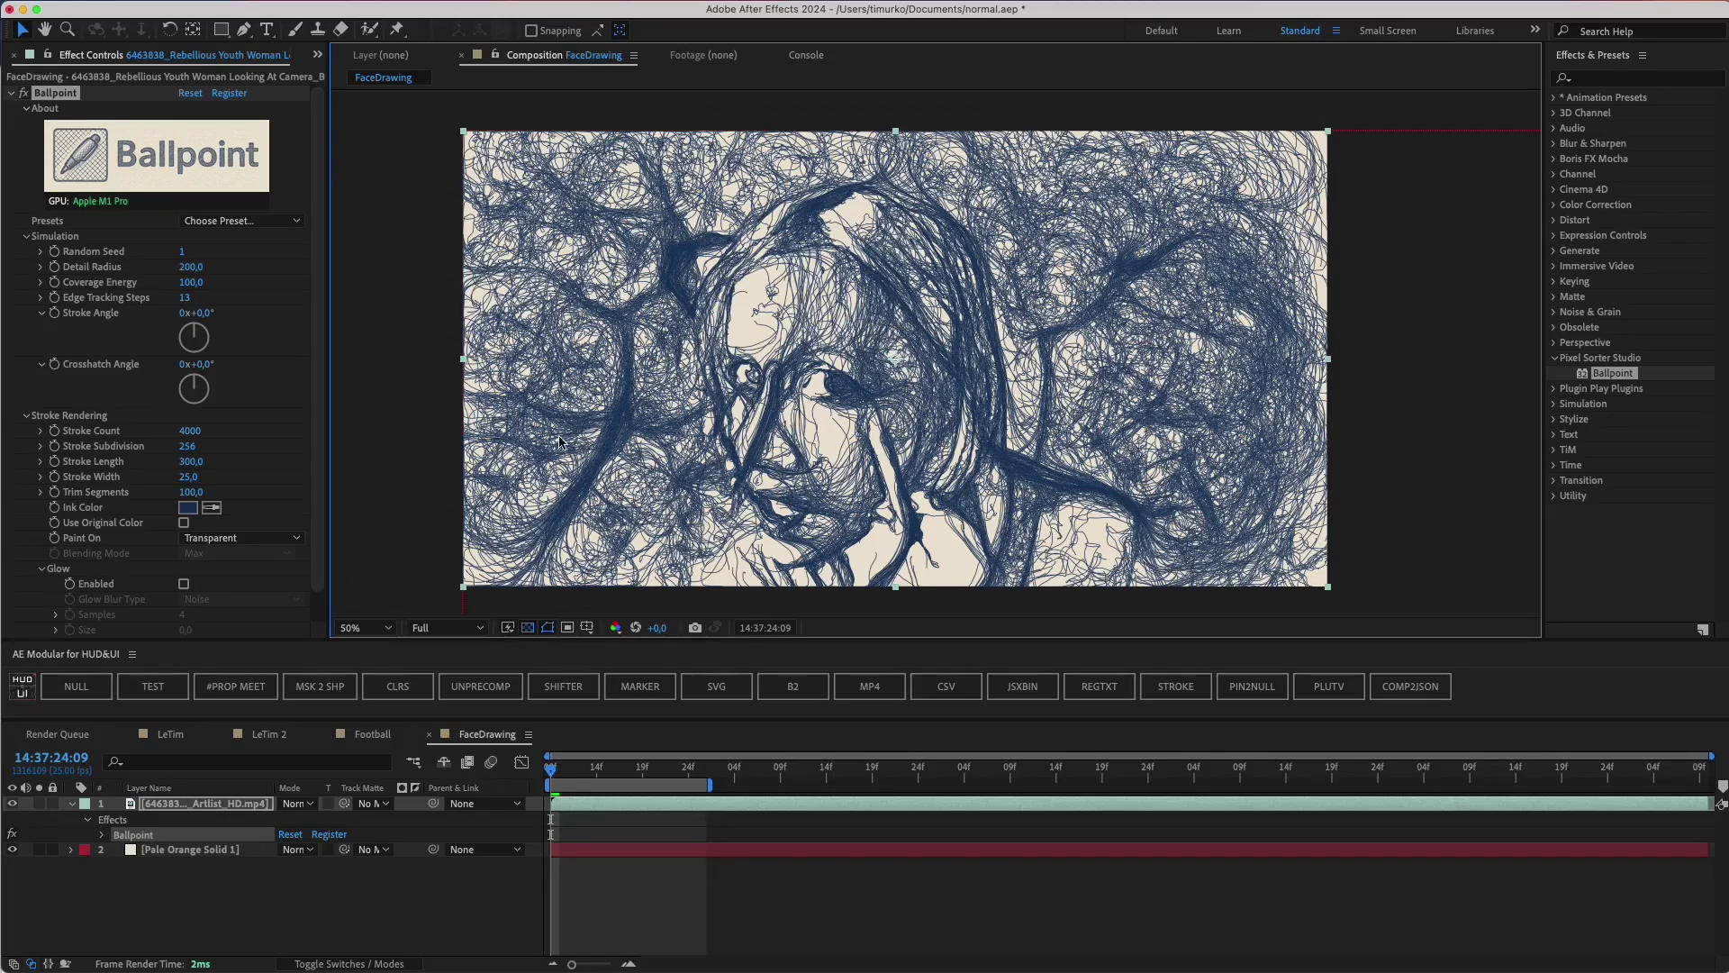
scroll(727, 450, "up", 1)
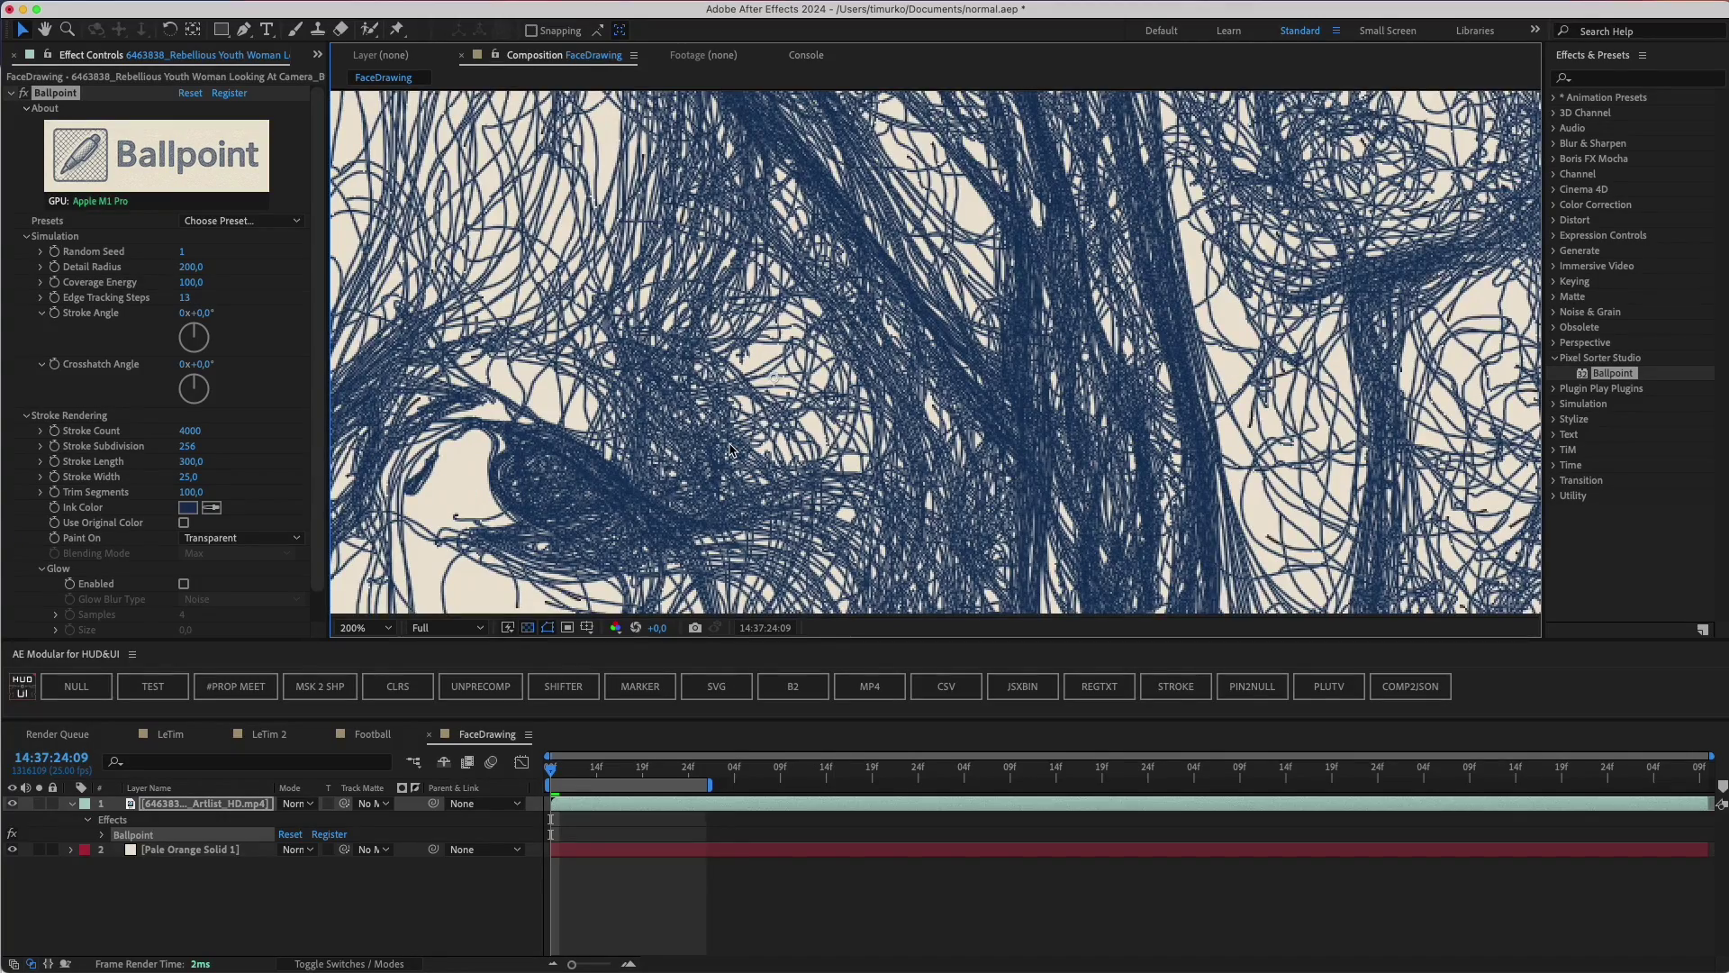
key("space")
mouse_move(730, 453)
left_mouse_down()
mouse_move(1128, 416)
mouse_move(1126, 338)
mouse_move(949, 408)
mouse_move(888, 360)
mouse_move(1035, 456)
mouse_move(835, 428)
mouse_move(829, 402)
left_mouse_up()
key("comma")
key("space")
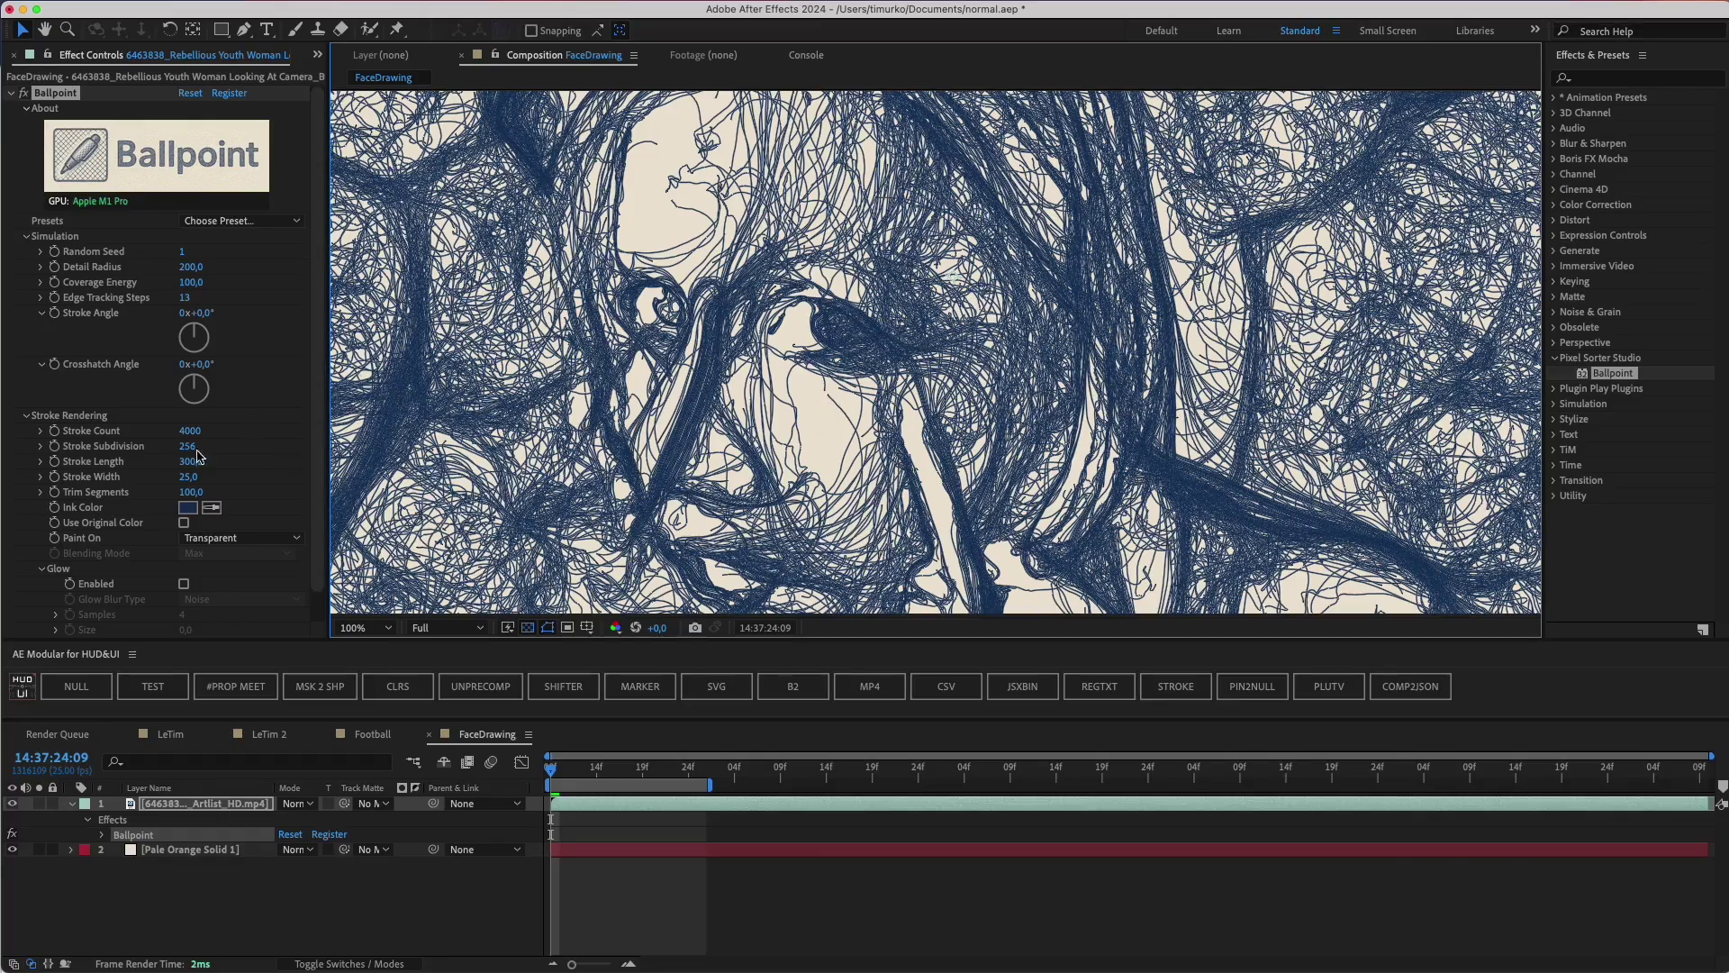
Set the Ballpoint effect's Stroke Count to 121, Stroke Subdivision to 6 and Stroke Width to 345.
mouse_move(188, 435)
left_mouse_down()
mouse_move(135, 432)
mouse_move(223, 484)
mouse_move(169, 434)
left_mouse_up()
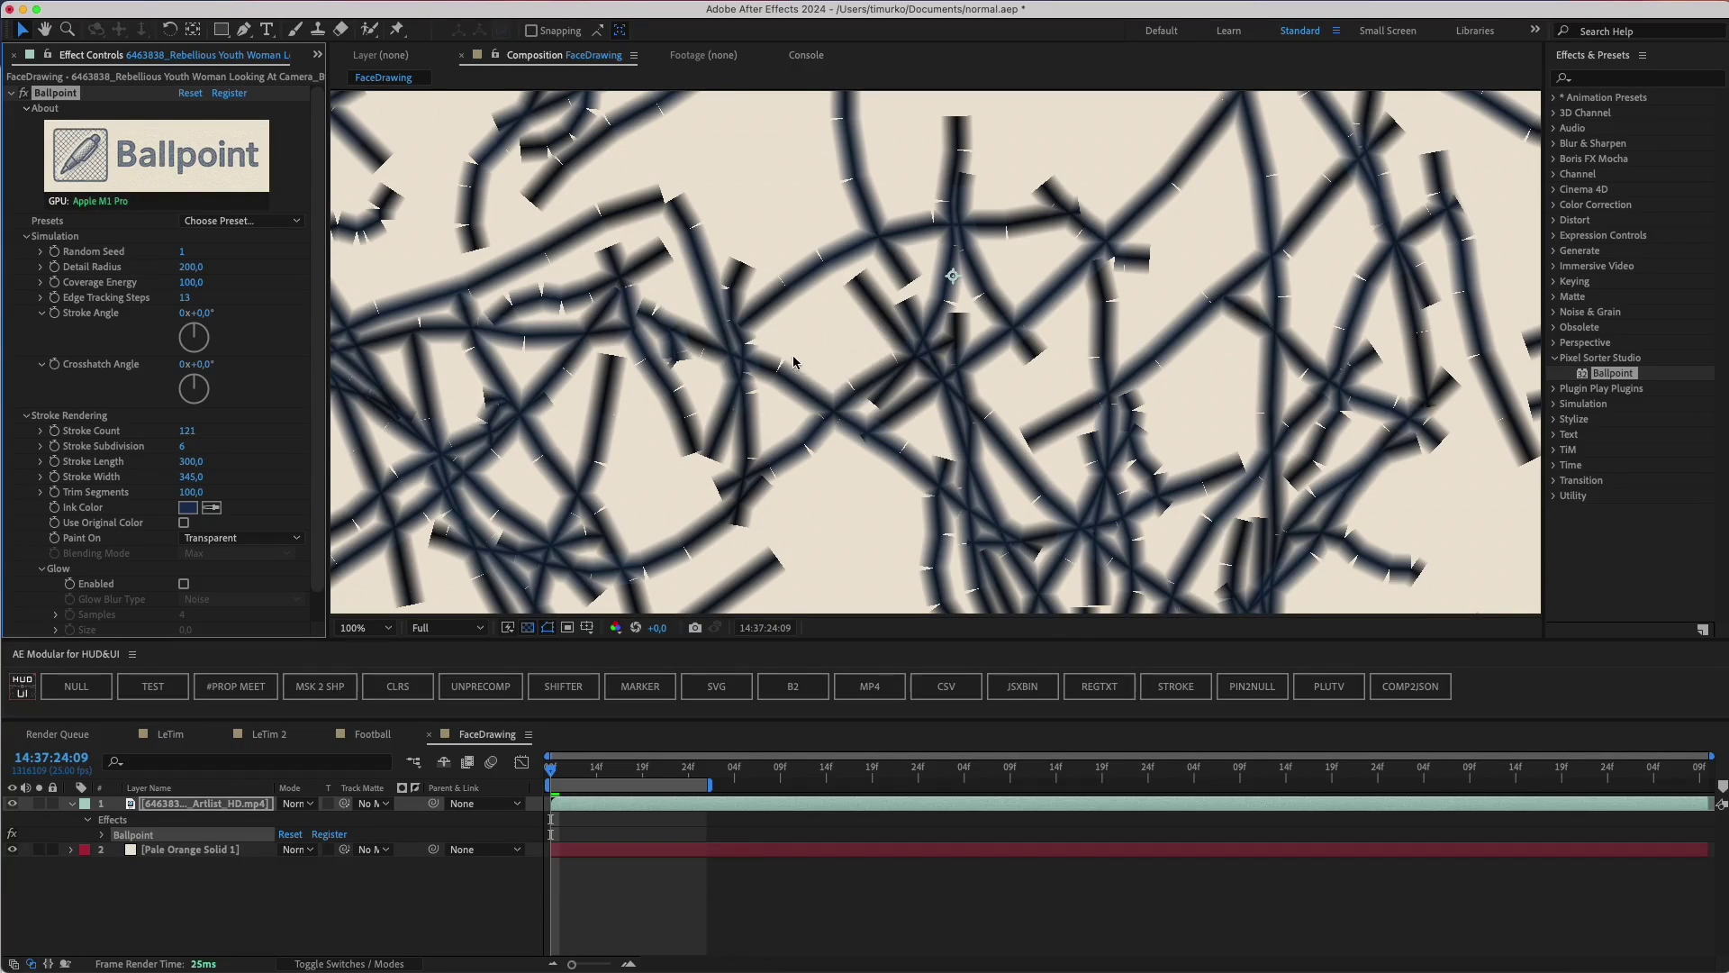
key("ctrl+alt+a")
left_click_drag(779, 360, 783, 378)
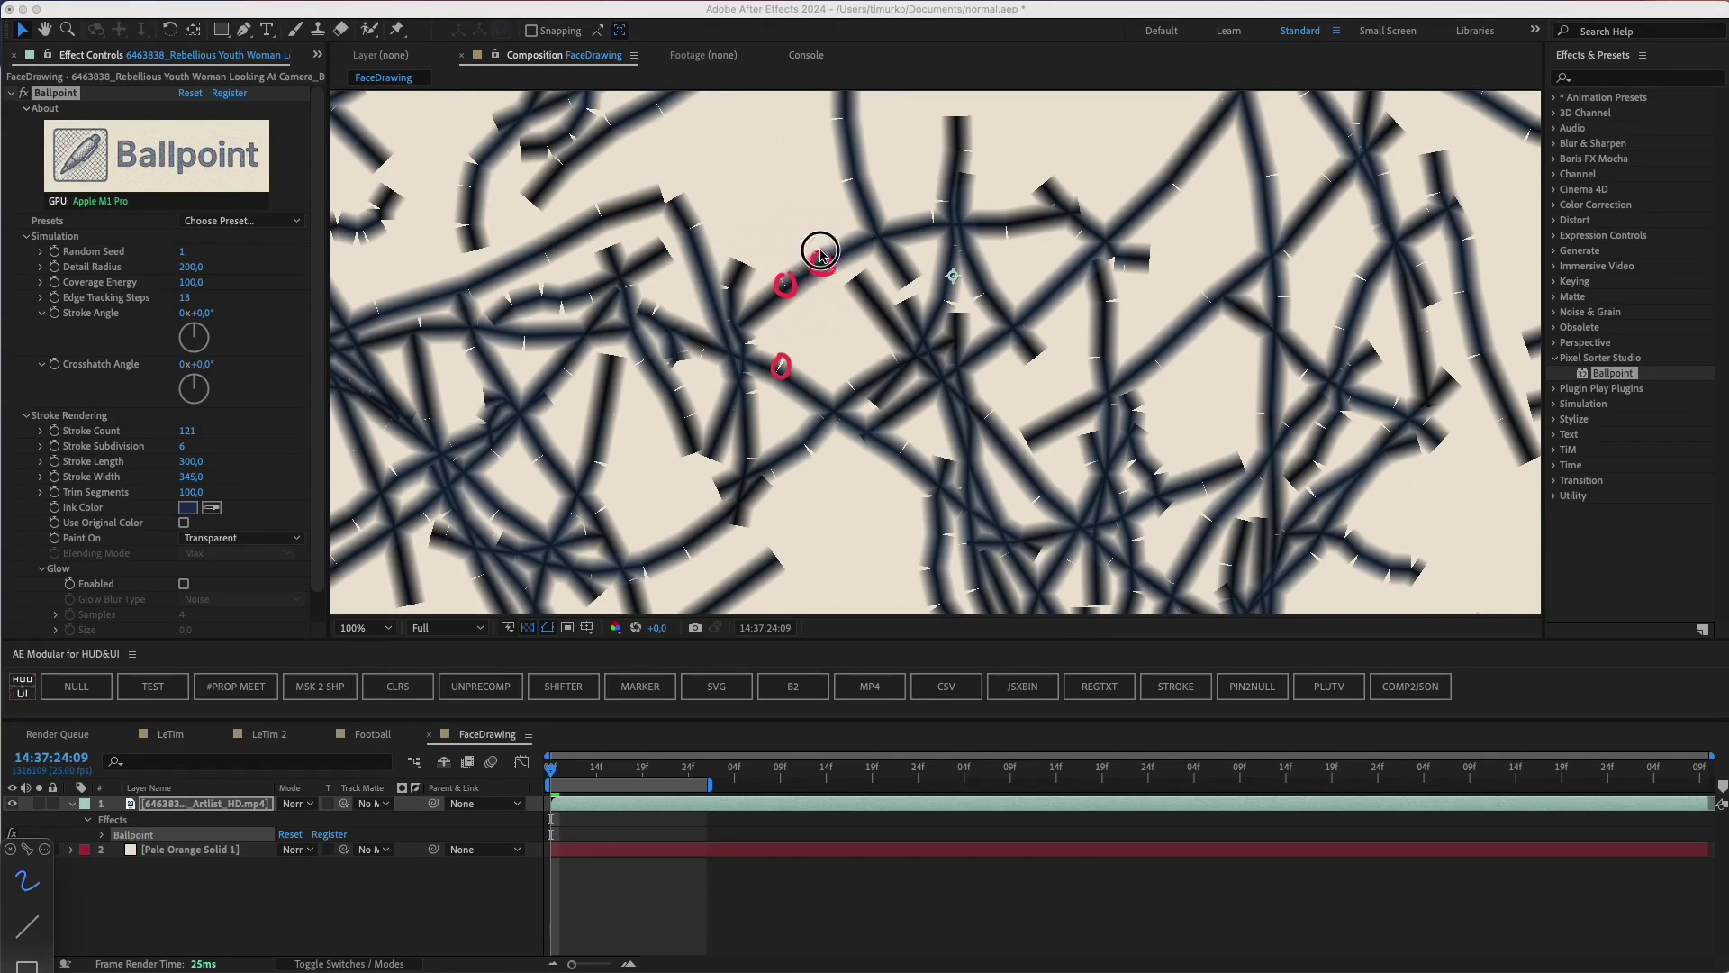
left_click_drag(679, 224, 685, 216)
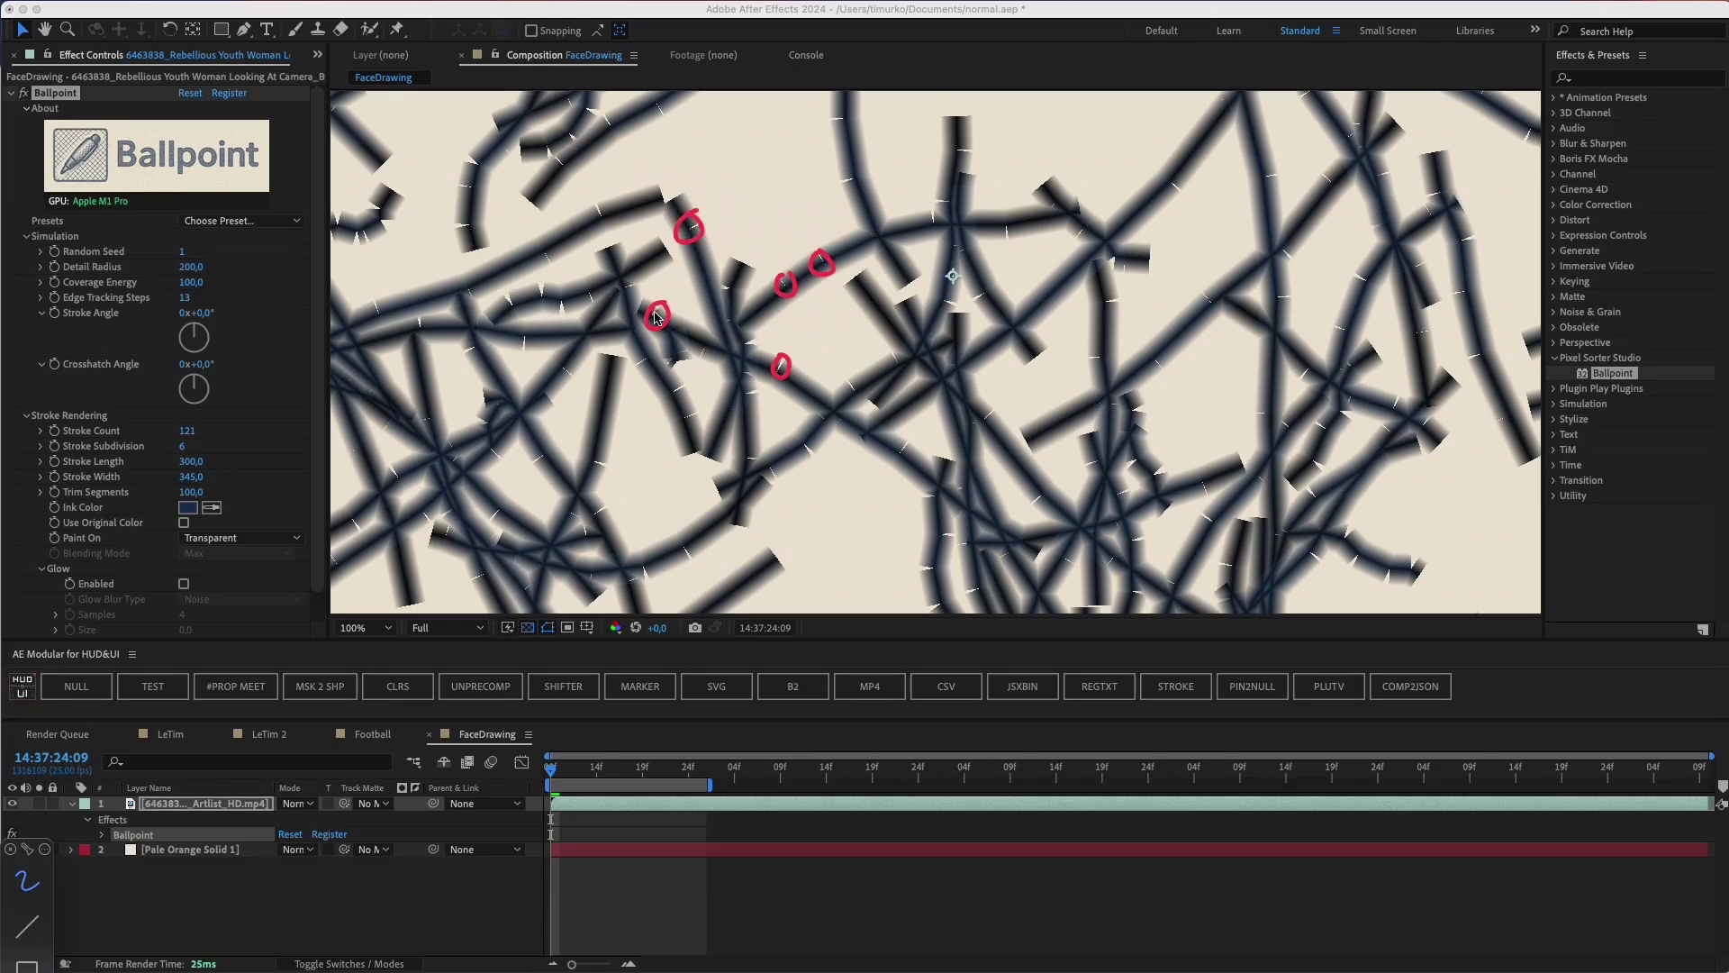
key("Escape")
Set the Ballpoint effect's Stroke Subdivision to 166 and Stroke Width to 13.
mouse_move(189, 480)
left_mouse_down()
mouse_move(133, 487)
mouse_move(210, 448)
left_mouse_up()
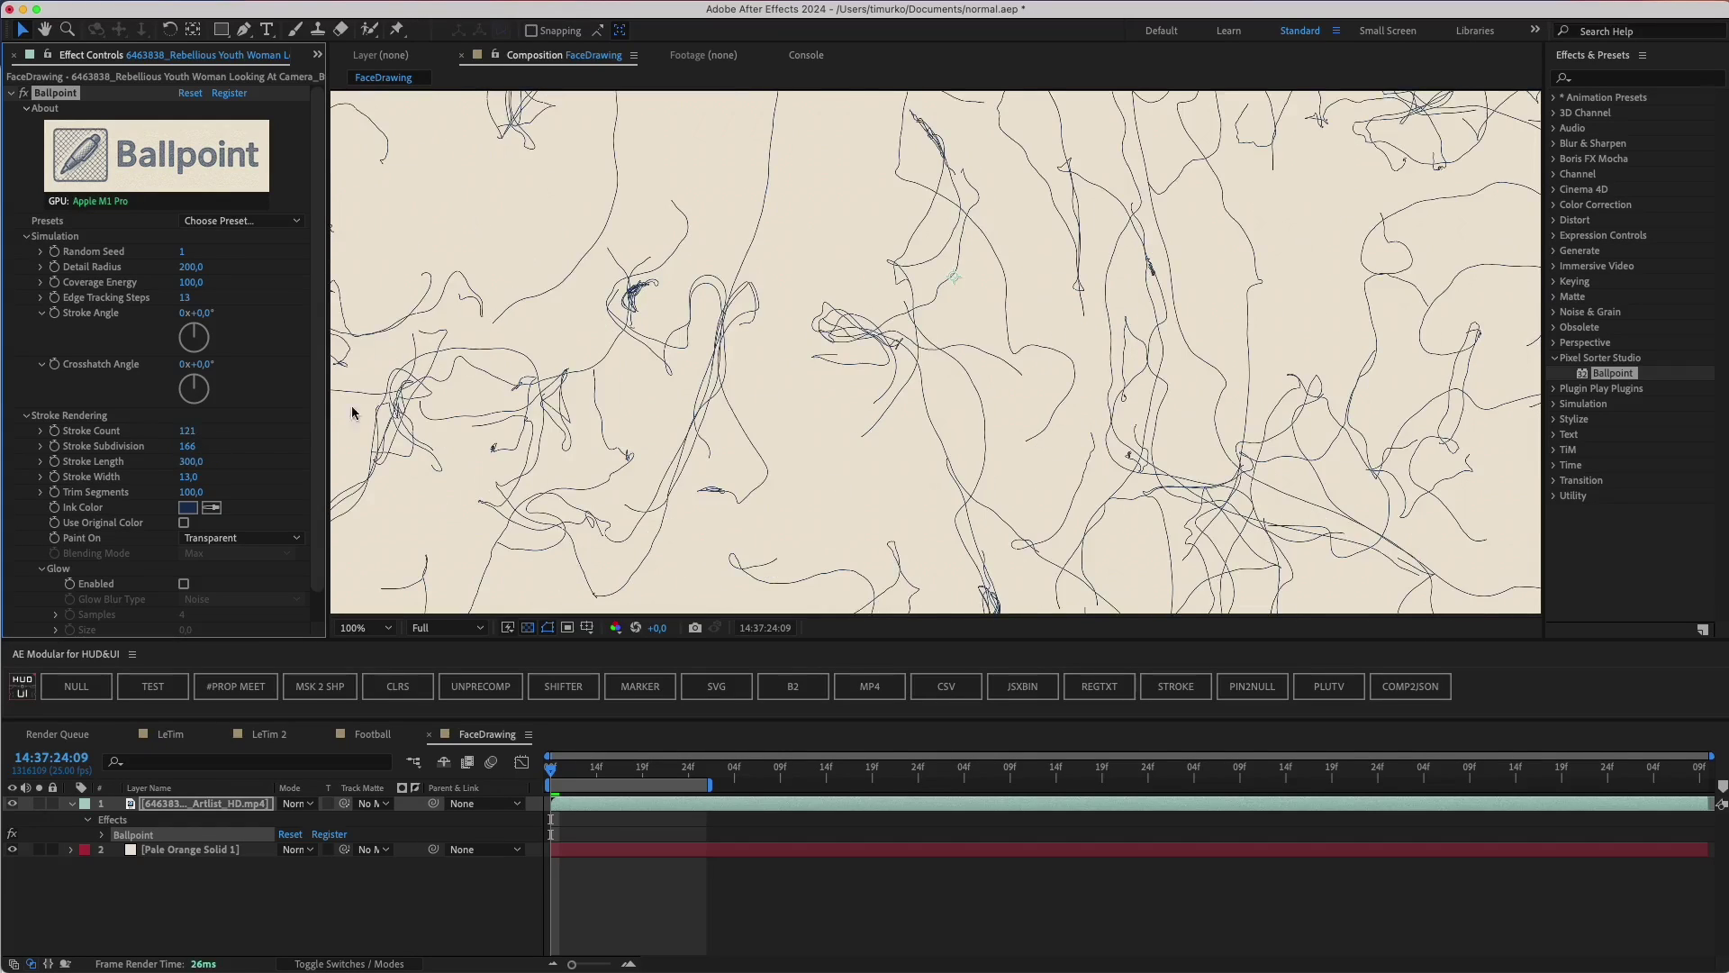
scroll(721, 363, "down", 3)
mouse_move(770, 344)
left_mouse_down()
mouse_move(767, 396)
mouse_move(720, 377)
left_mouse_up()
scroll(748, 425, "up", 2)
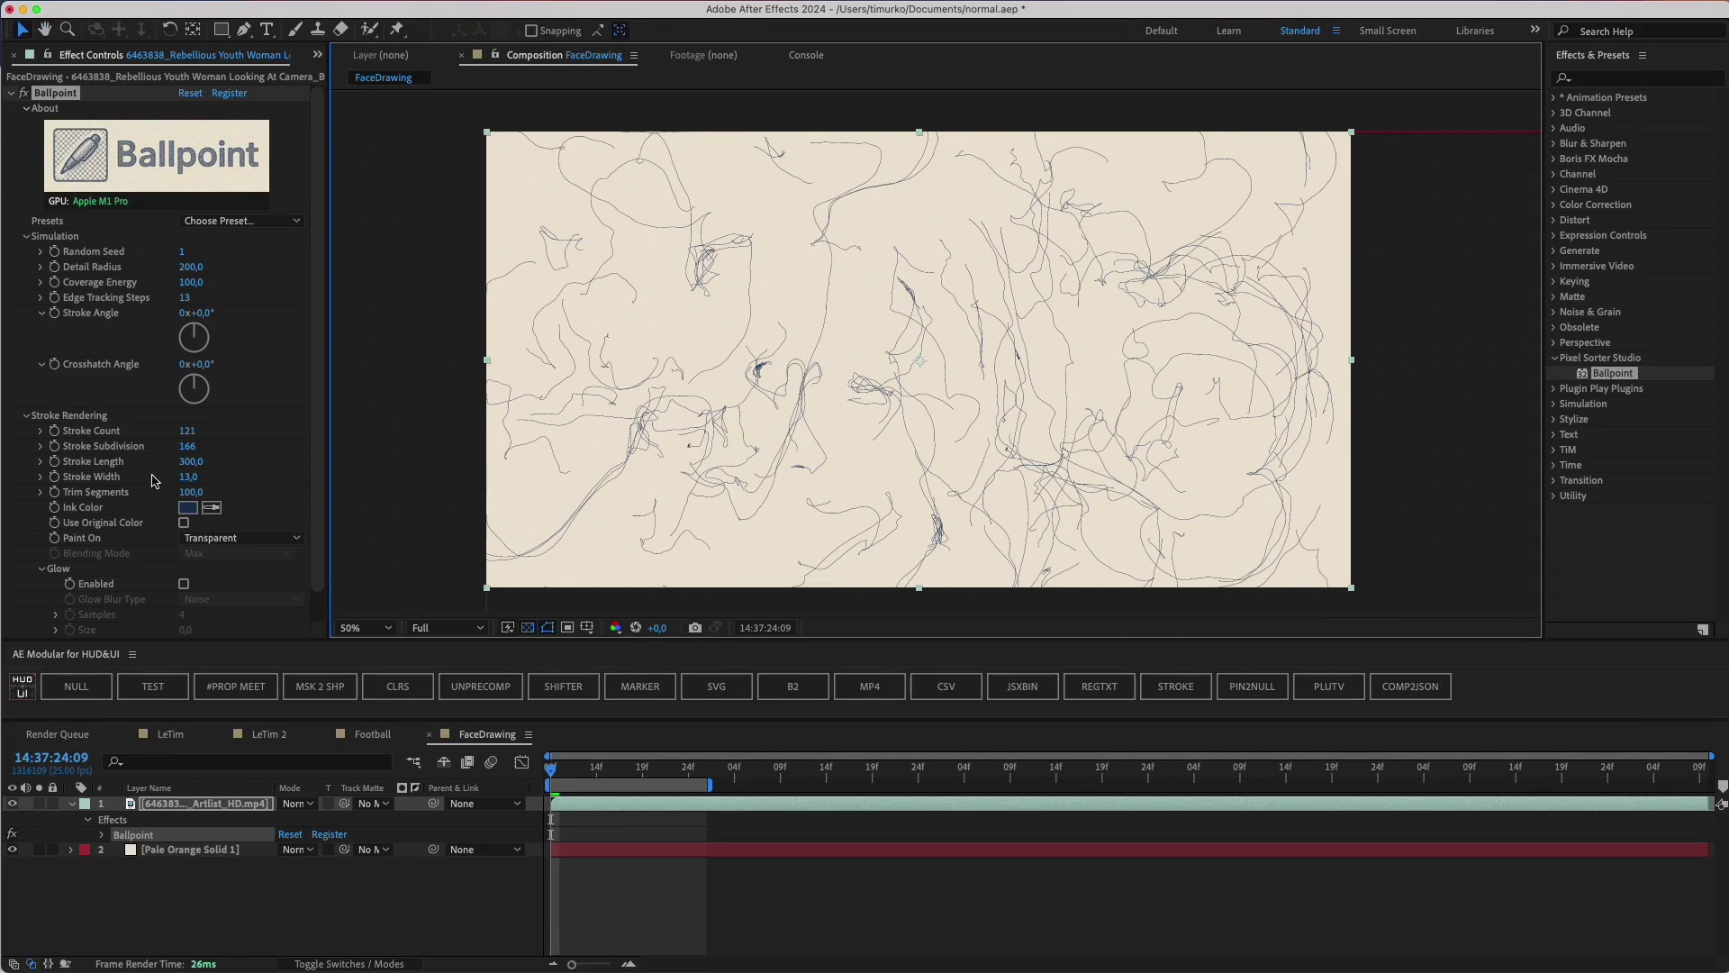
Set the Stroke Width to 34 and inspect the thicker lines up close and in full.
left_click_drag(190, 484, 209, 484)
scroll(761, 414, "up", 2)
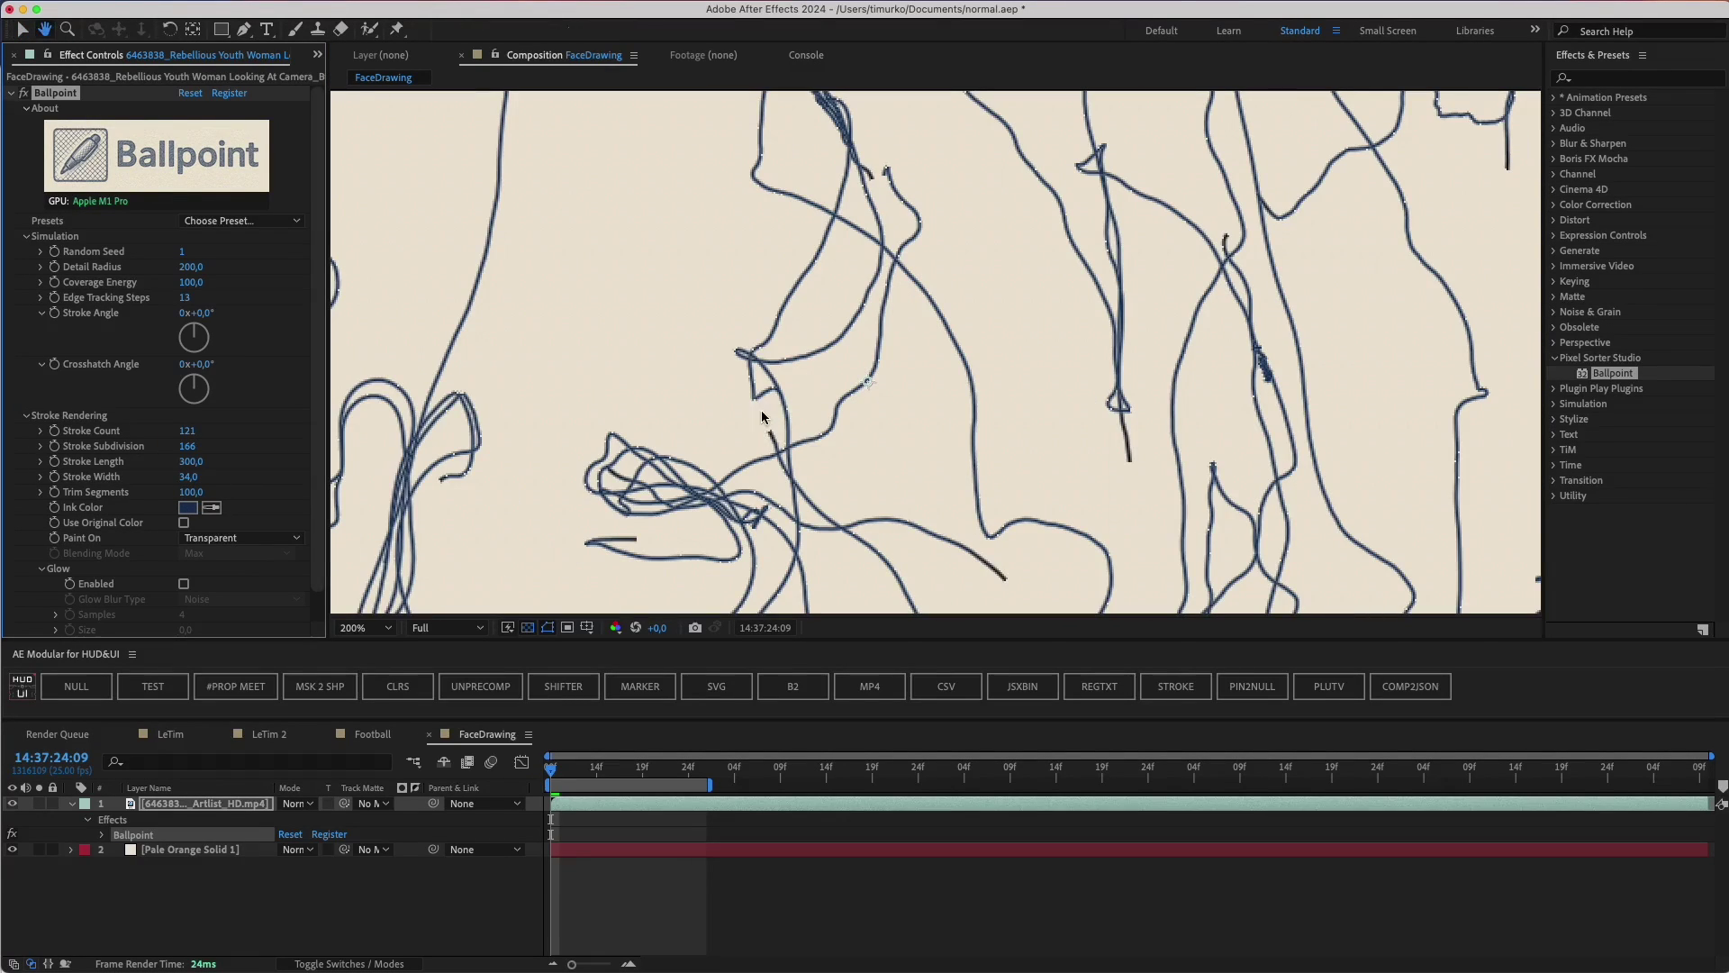
left_click_drag(761, 422, 719, 358)
scroll(719, 359, "down", 4)
scroll(719, 359, "up", 2)
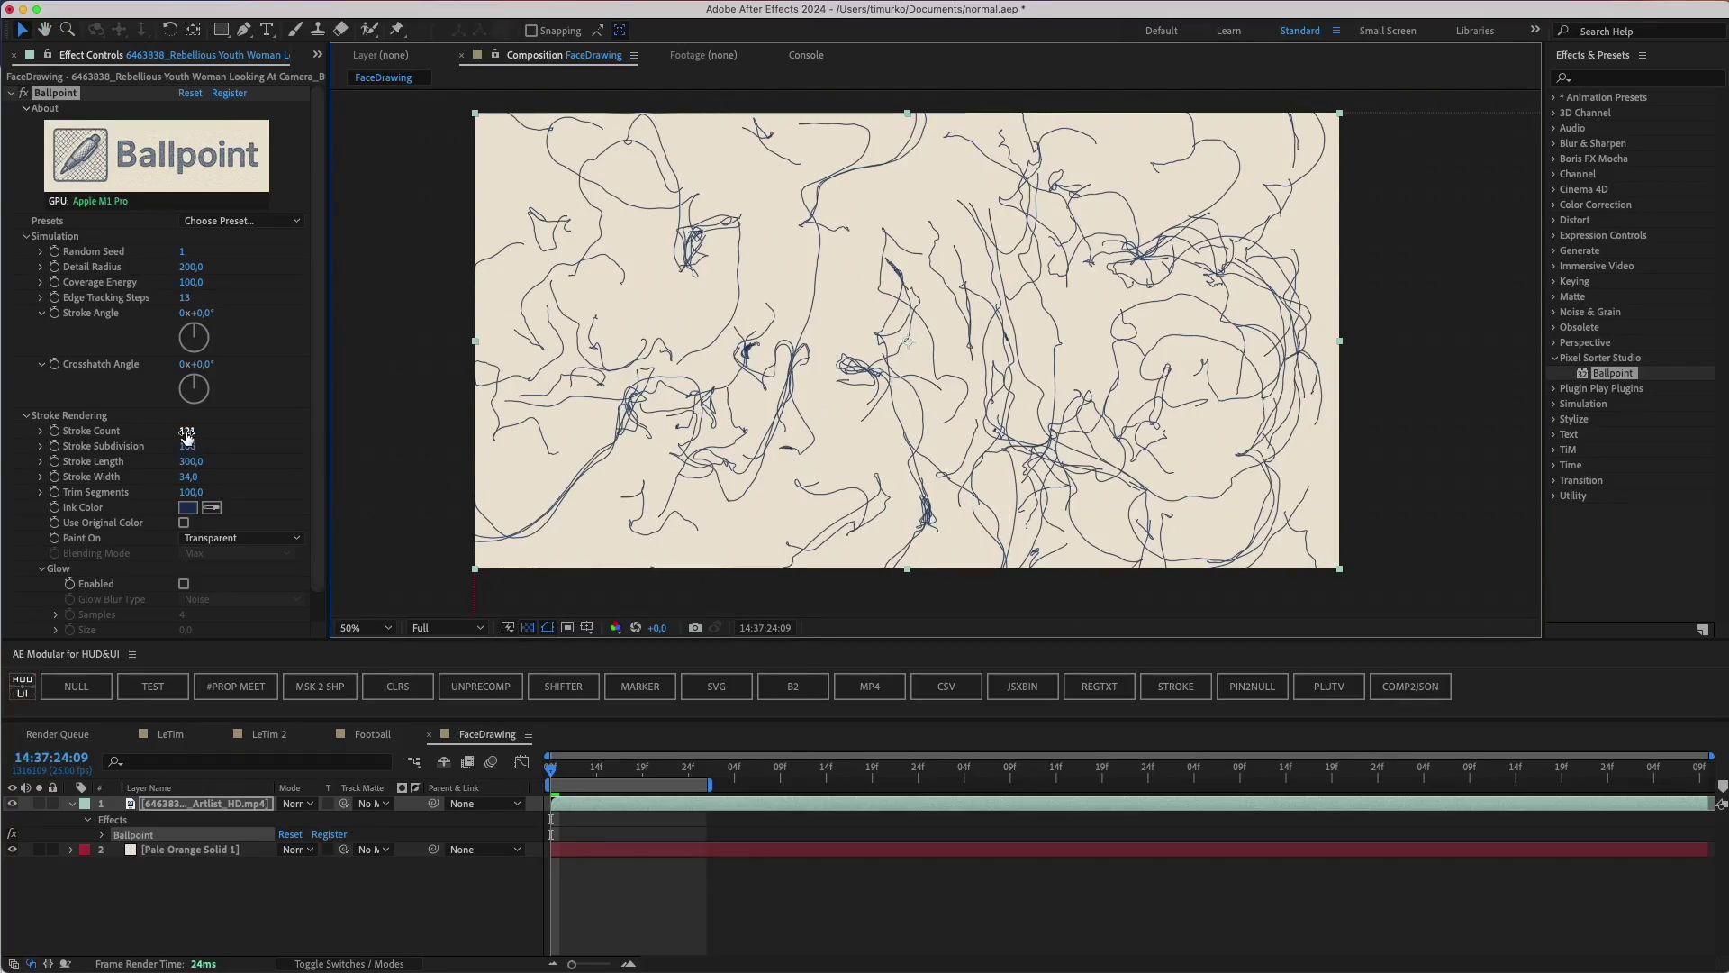
Set Stroke Count to 301, Stroke Subdivision to 191, Stroke Length to 93 and Trim Segments to 125.
mouse_move(186, 436)
left_mouse_down()
mouse_move(151, 435)
mouse_move(271, 448)
mouse_move(43, 470)
mouse_move(271, 471)
mouse_move(45, 480)
left_mouse_up()
left_click_drag(187, 446, 187, 464)
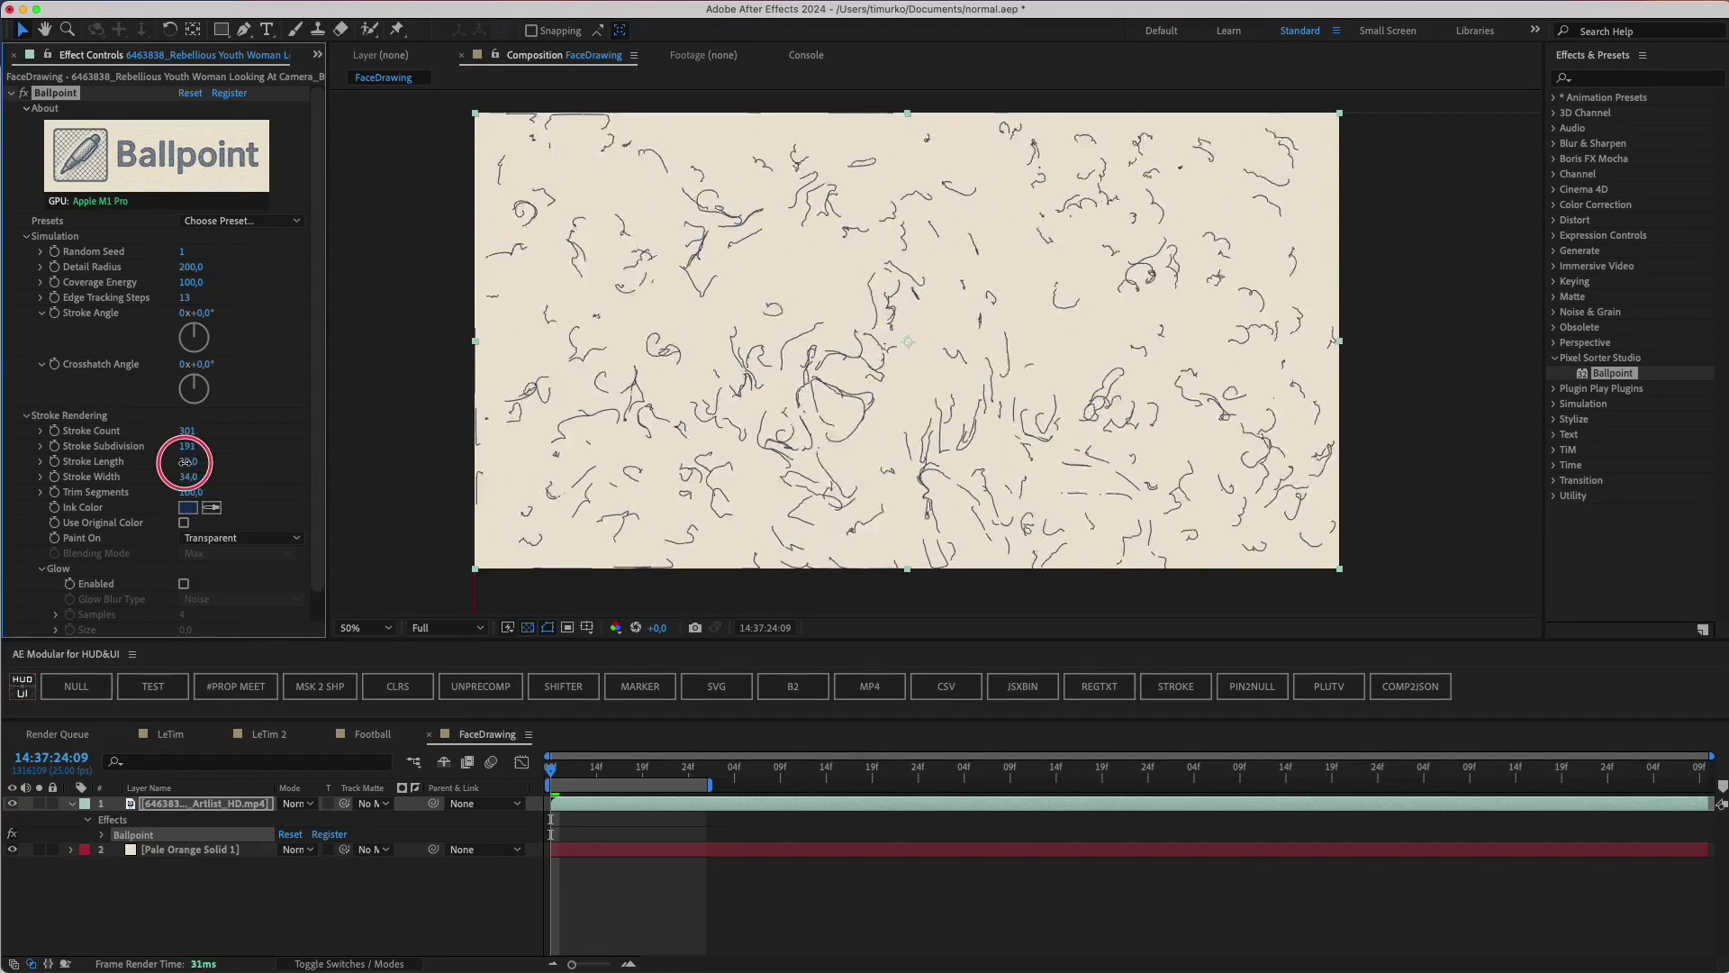
mouse_move(225, 464)
left_mouse_down()
mouse_move(243, 463)
mouse_move(177, 495)
mouse_move(113, 493)
mouse_move(206, 493)
left_mouse_up()
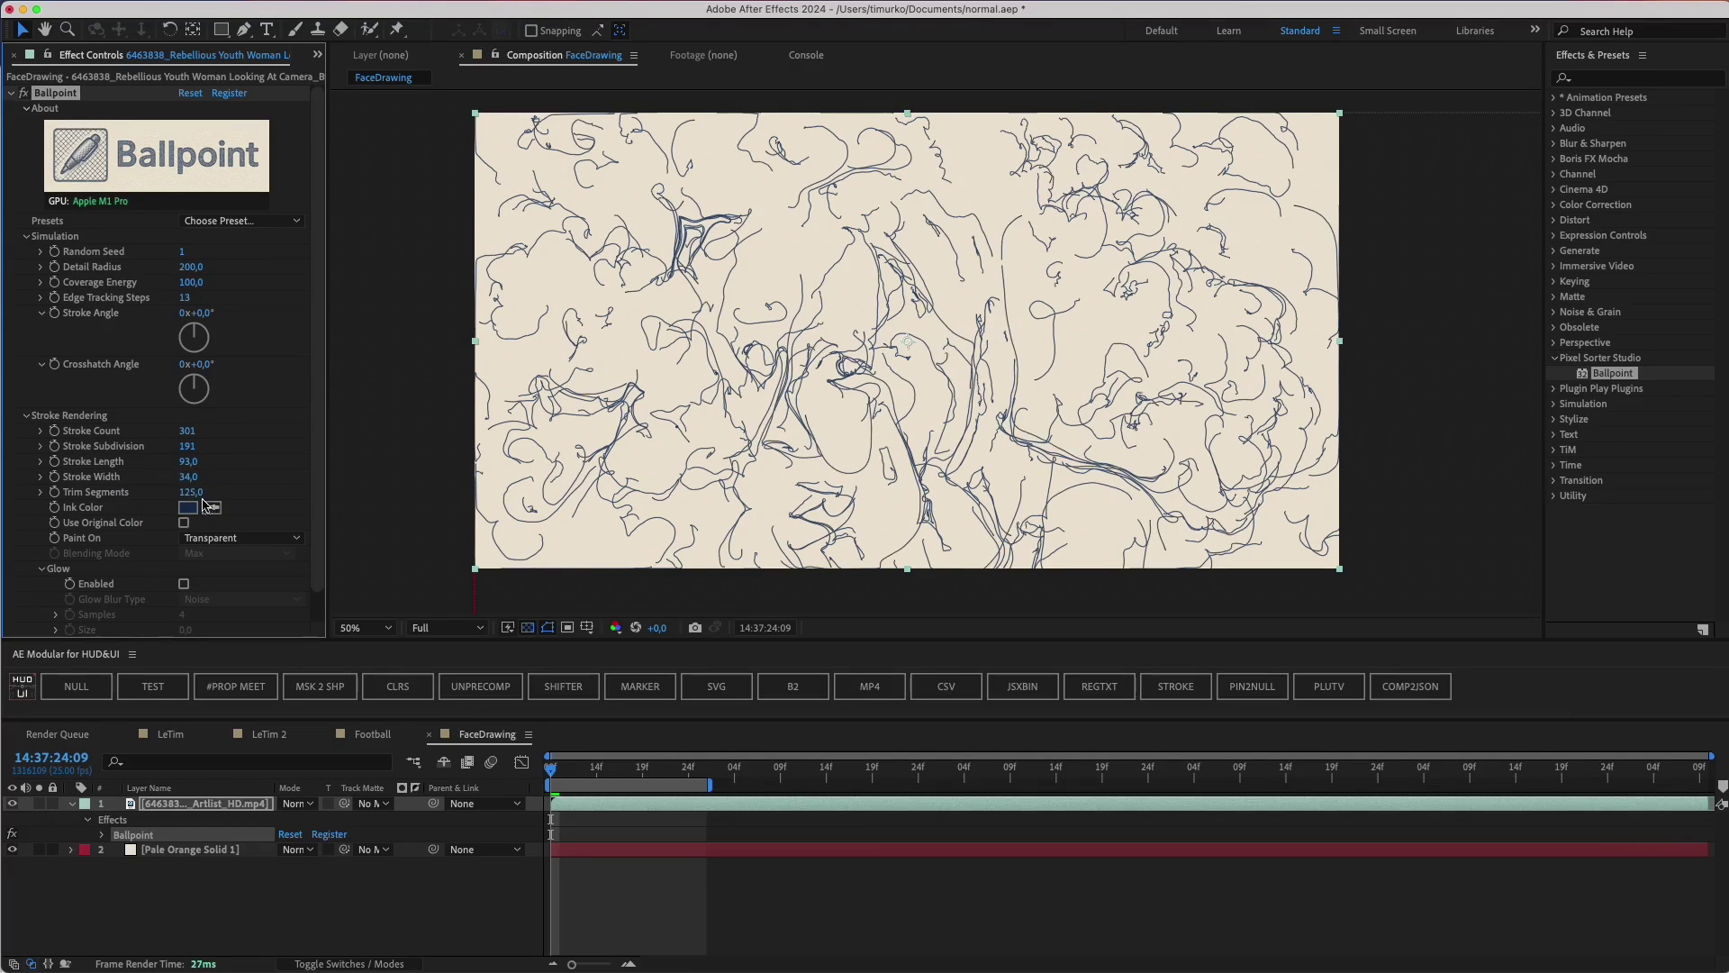
Change the ink color to red and enable Use Original Color for the strokes.
left_click(189, 507)
mouse_move(690, 824)
left_mouse_down()
mouse_move(753, 781)
mouse_move(493, 577)
mouse_move(460, 618)
mouse_move(502, 602)
left_mouse_up()
left_click(491, 606)
left_click(632, 610)
left_click(184, 523)
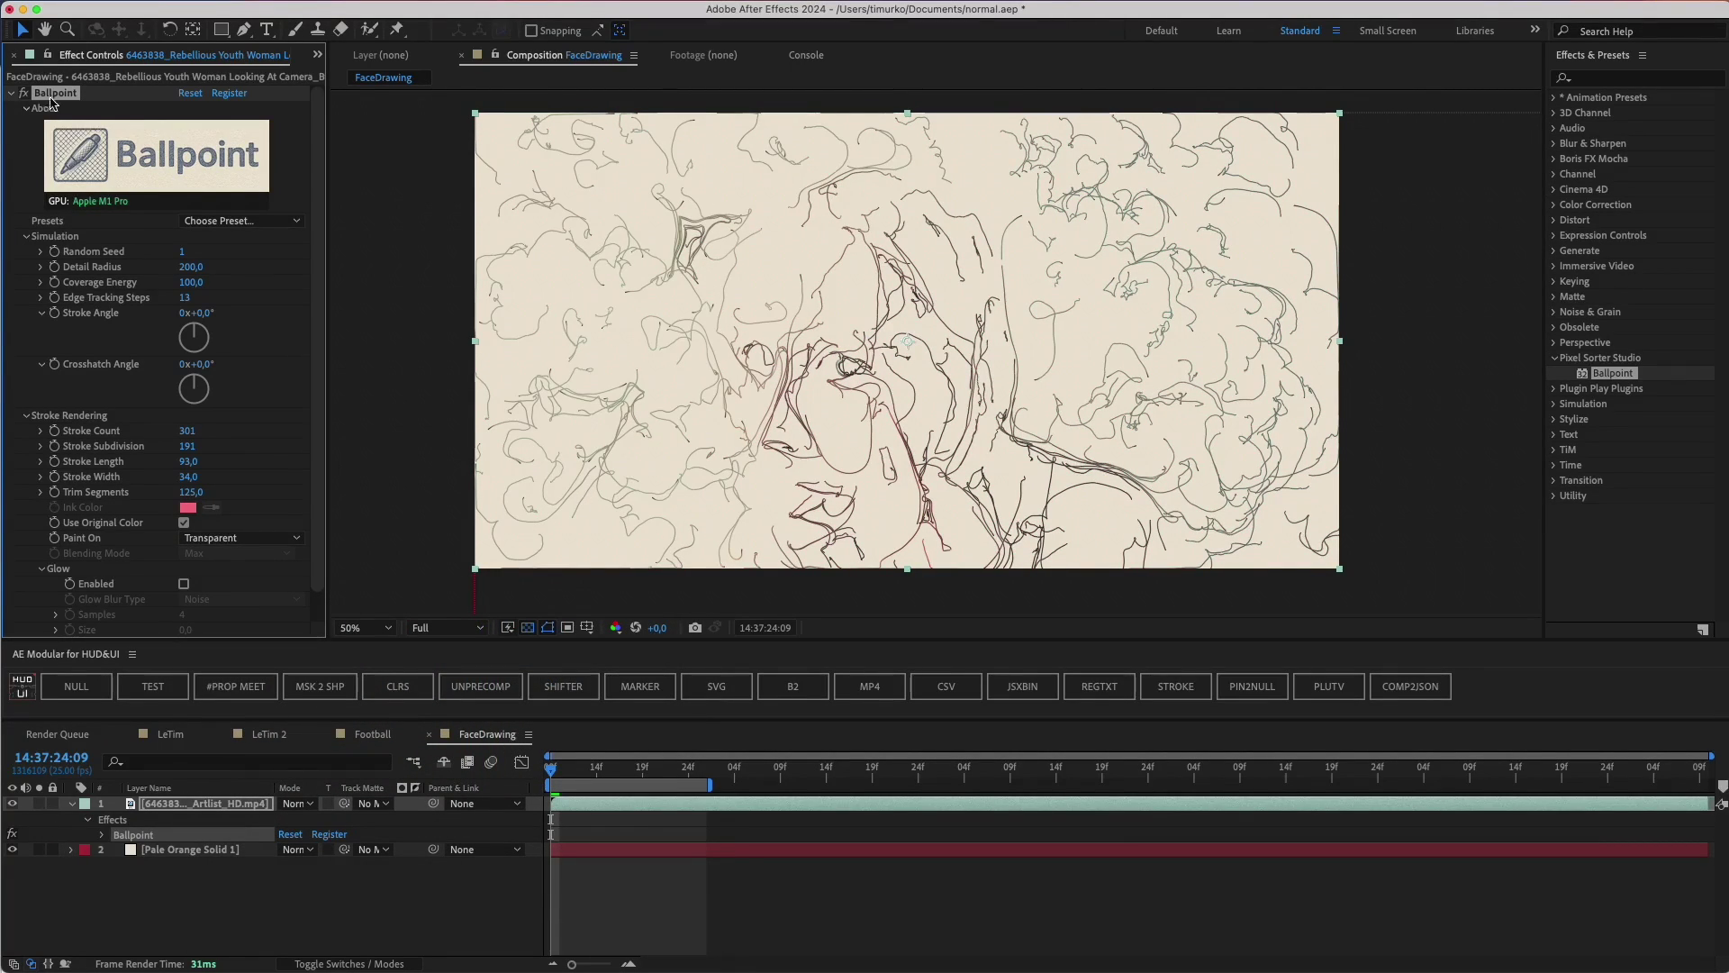
Switch the Ballpoint effect off and on to compare the colored strokes with the original footage.
left_click(23, 93)
left_click(23, 94)
scroll(850, 428, "up", 2)
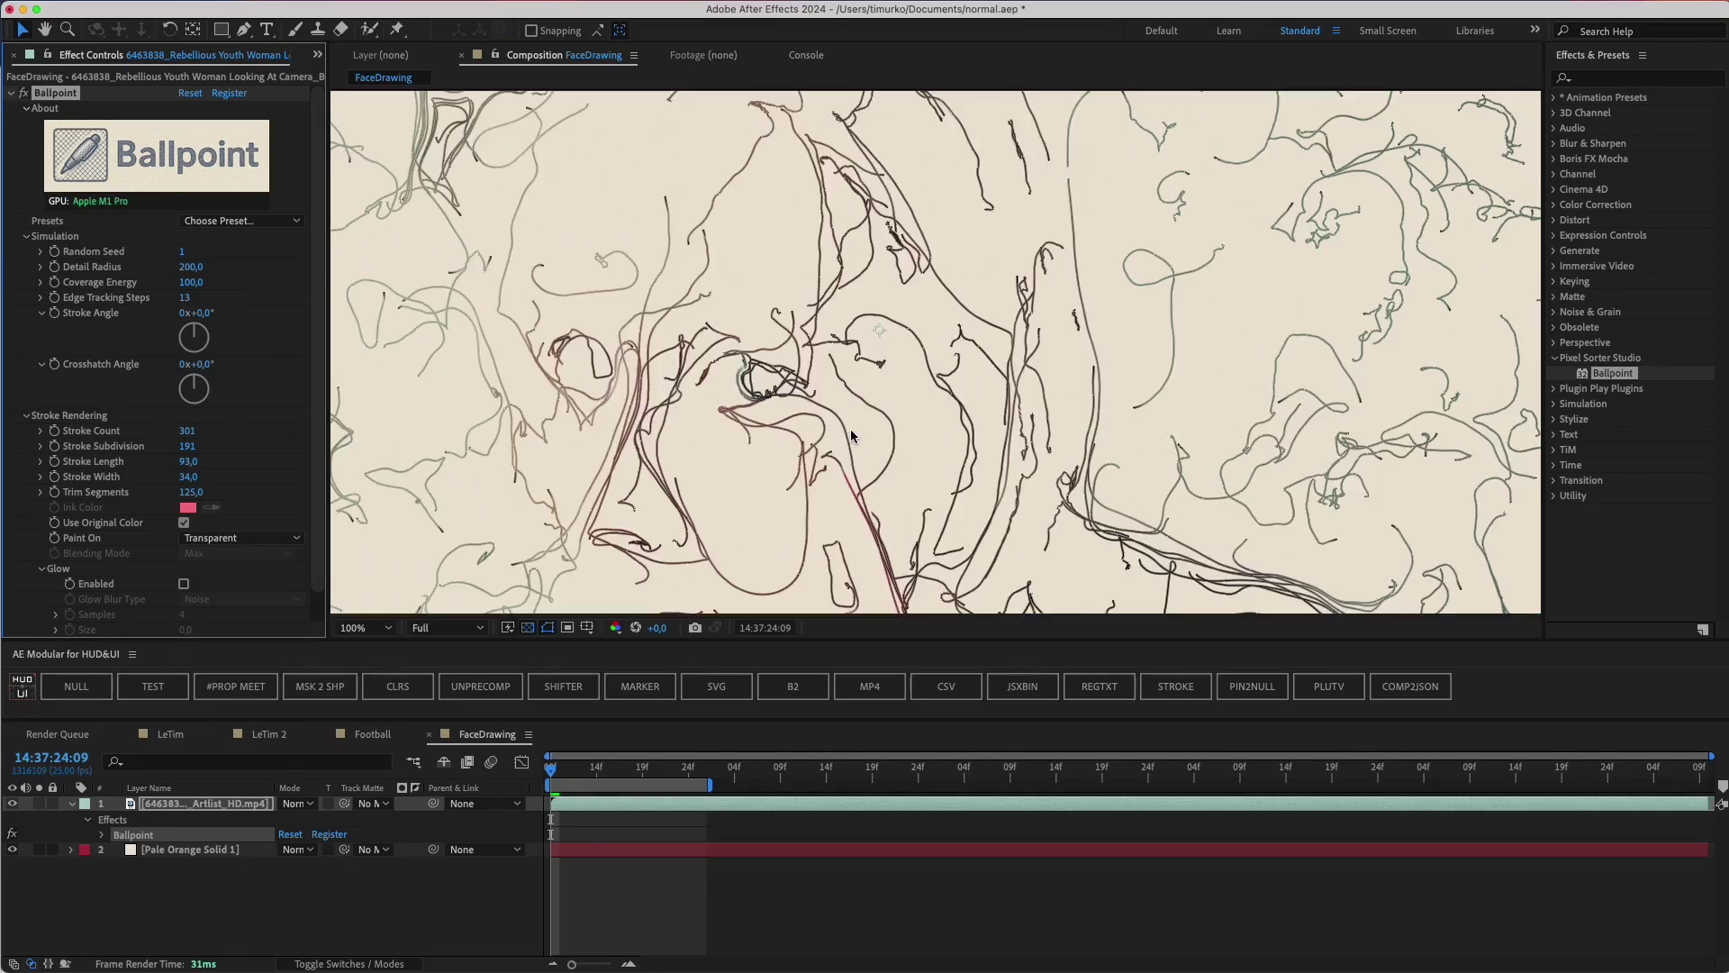
left_click_drag(851, 428, 995, 372)
Set Stroke Count to 801, Stroke Subdivision to 71 and Stroke Width to 214.
left_click_drag(193, 431, 346, 424)
mouse_move(189, 476)
left_mouse_down()
mouse_move(282, 478)
mouse_move(179, 485)
mouse_move(170, 443)
mouse_move(193, 443)
mouse_move(152, 432)
mouse_move(39, 450)
left_mouse_up()
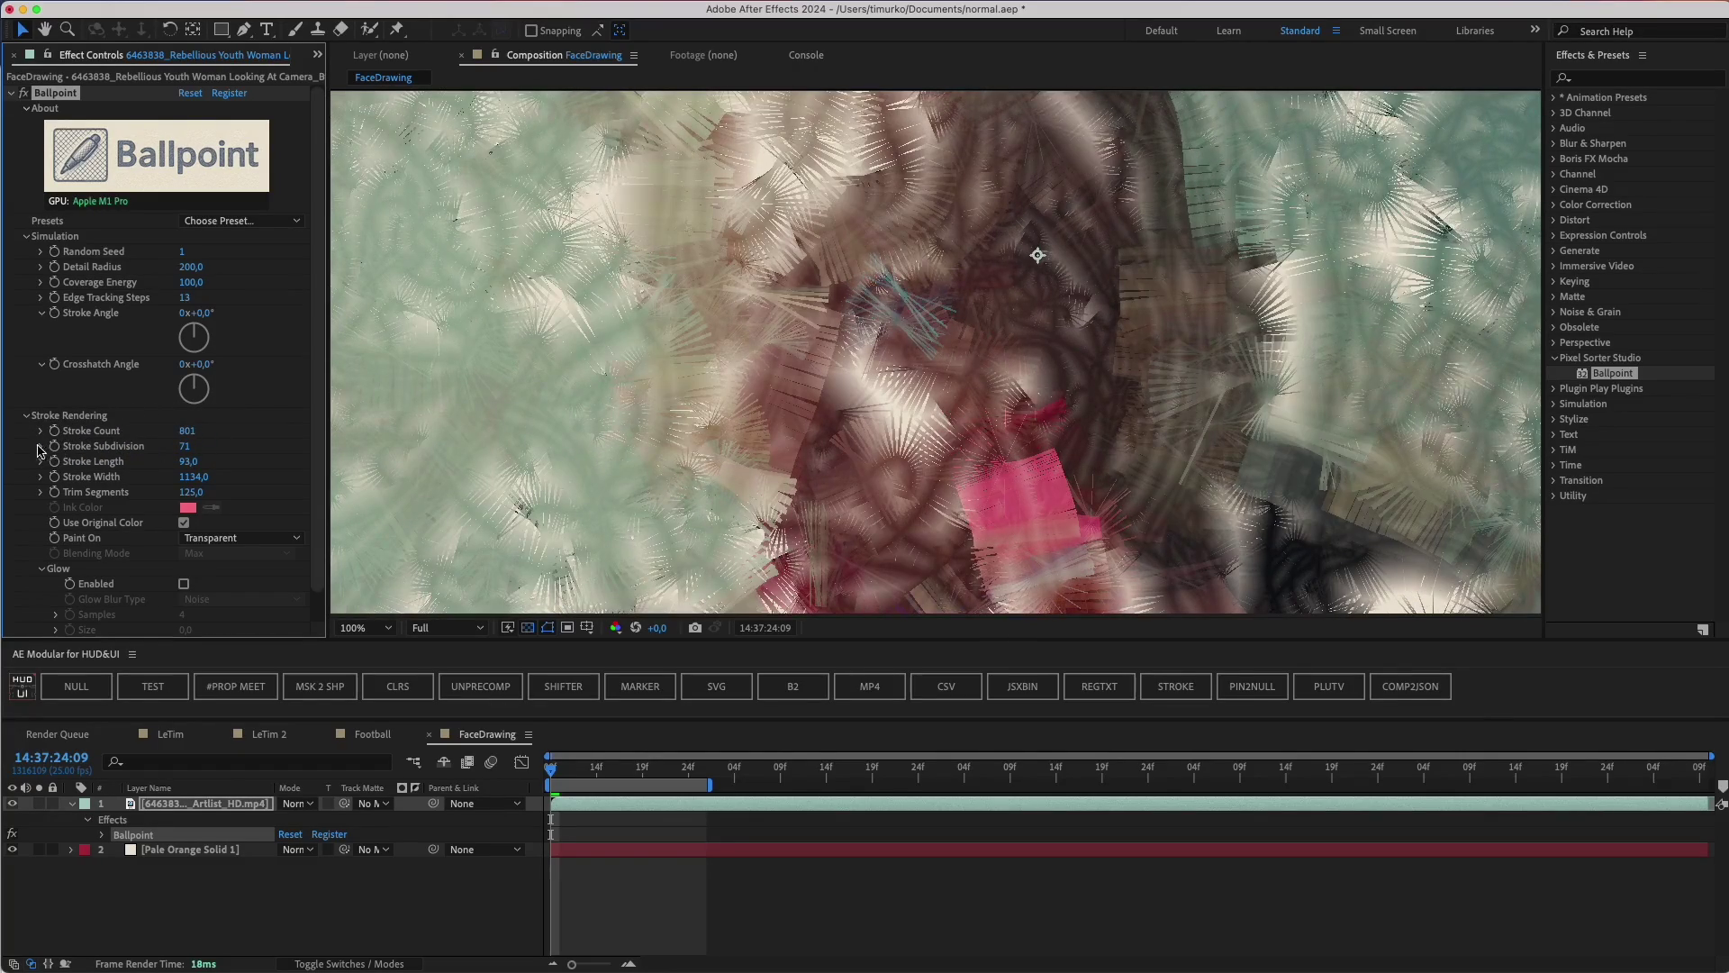
left_click_drag(193, 473, 111, 480)
Disable Use Original Color and paint the strokes on the Original Image with the Cutout blending mode.
left_click(184, 523)
left_click(216, 538)
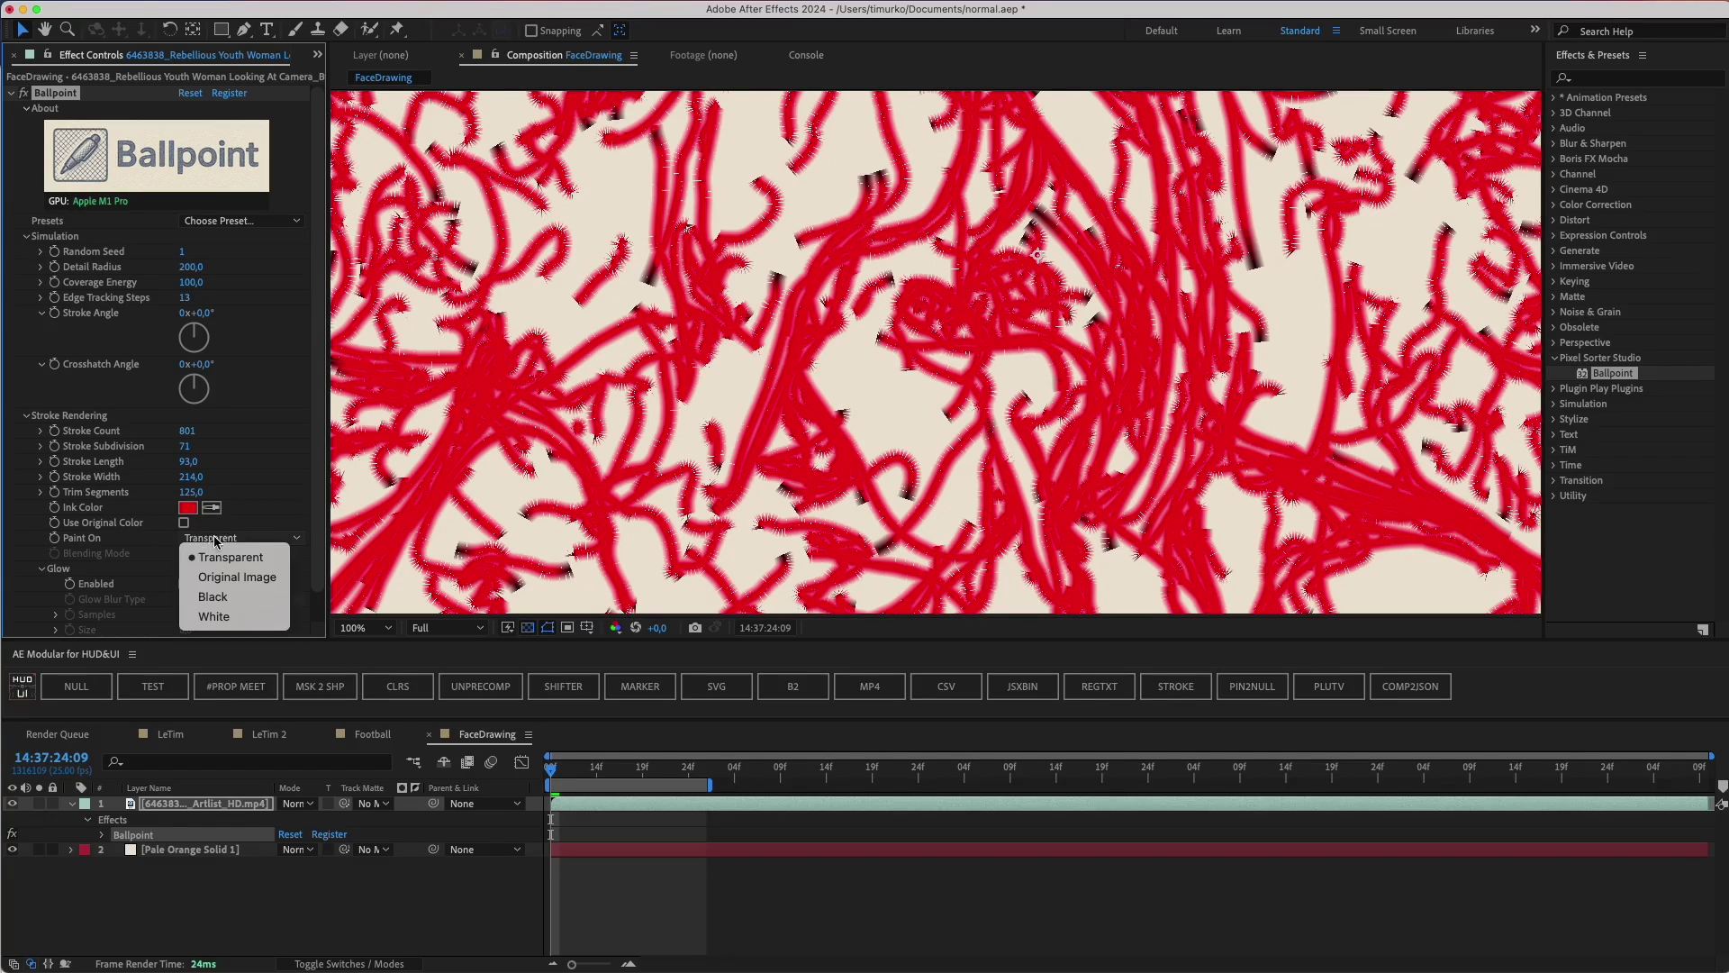
left_click(228, 578)
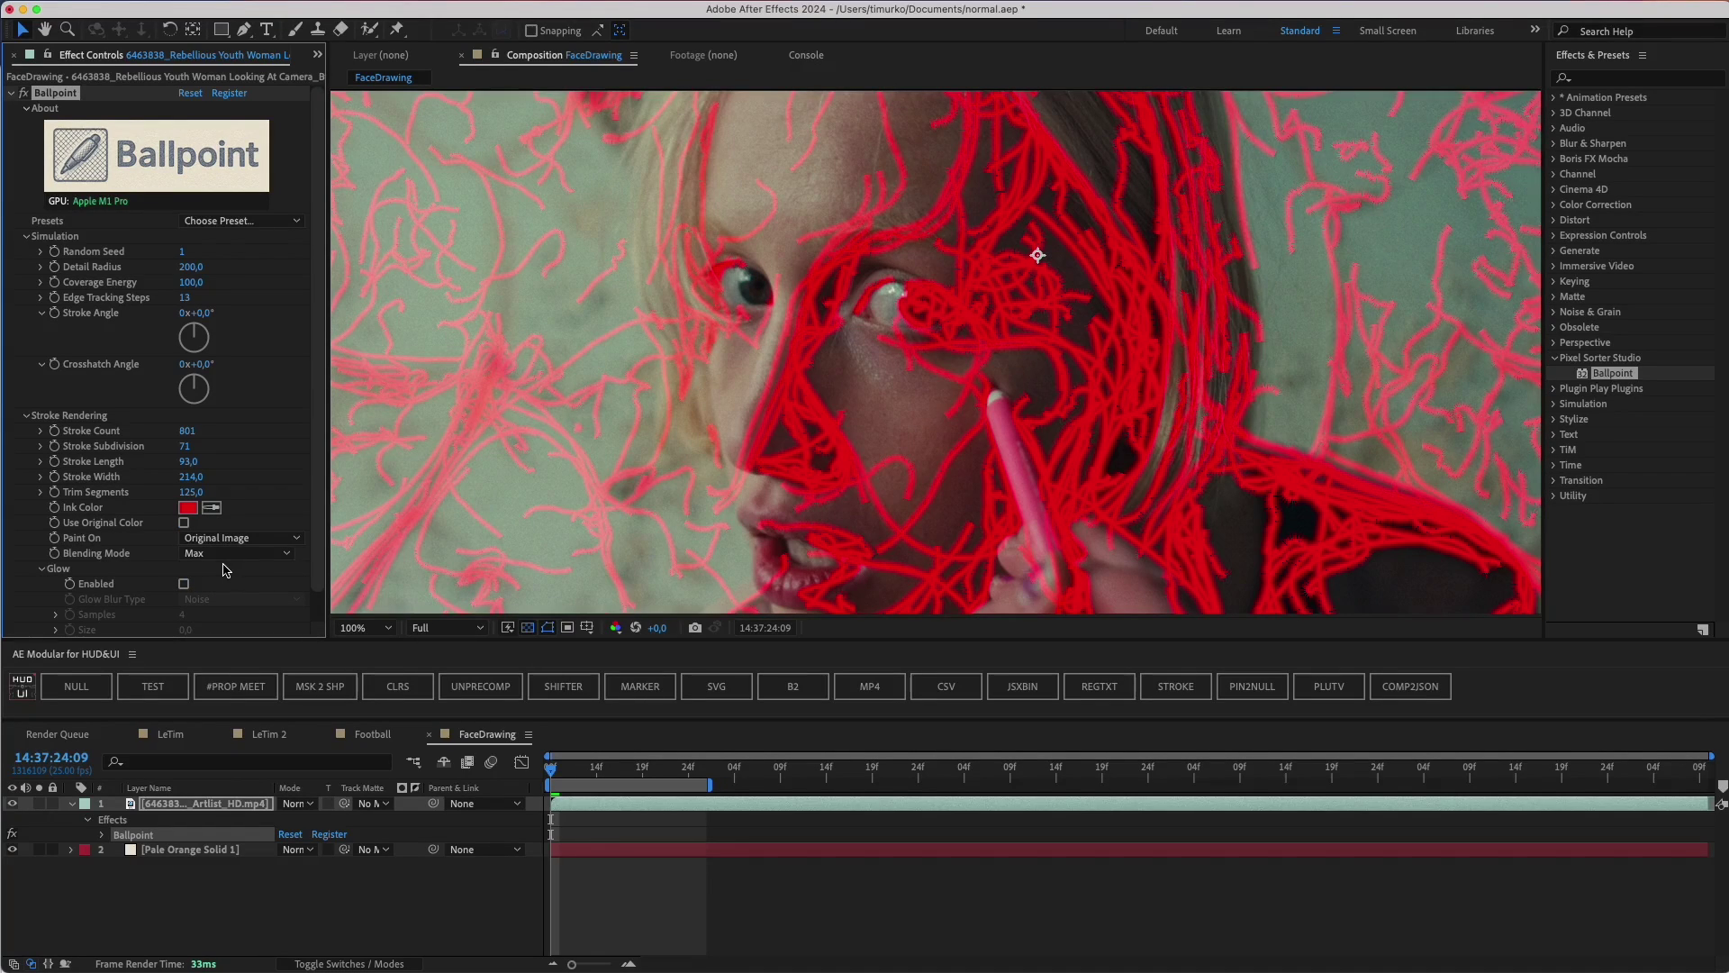
left_click(216, 557)
left_click(222, 659)
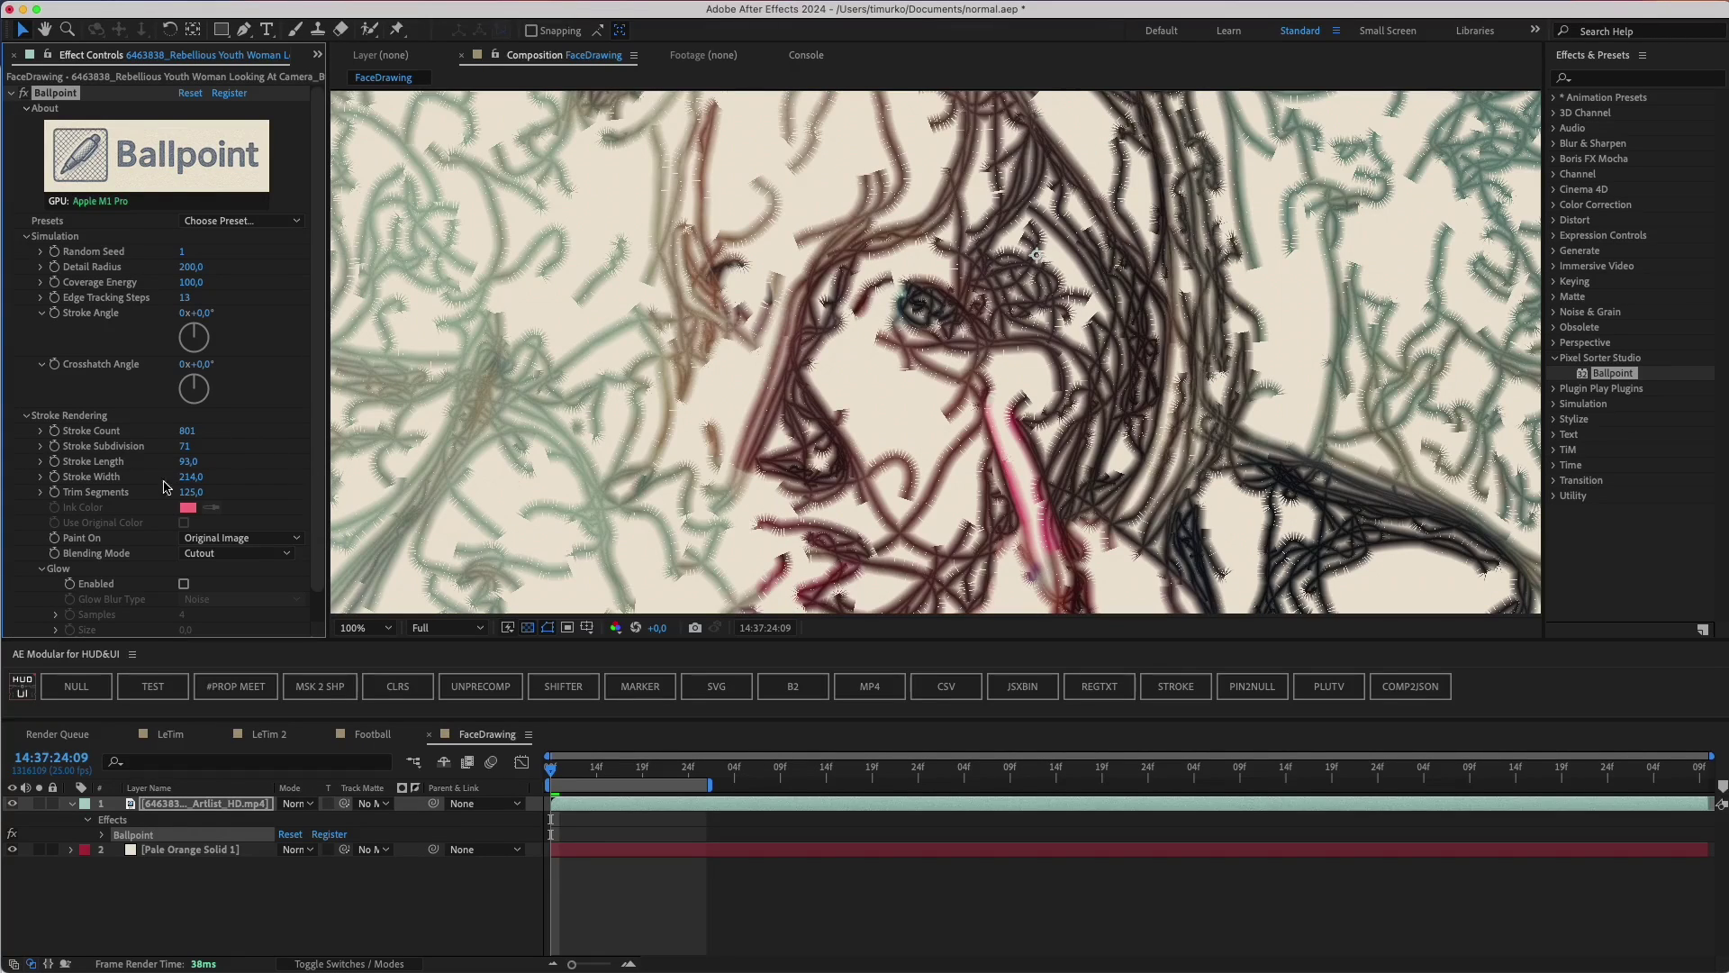
Set the Stroke Width to 2048 and the Stroke Count to 1001 for the cutout strokes.
left_click_drag(190, 476, 76, 478)
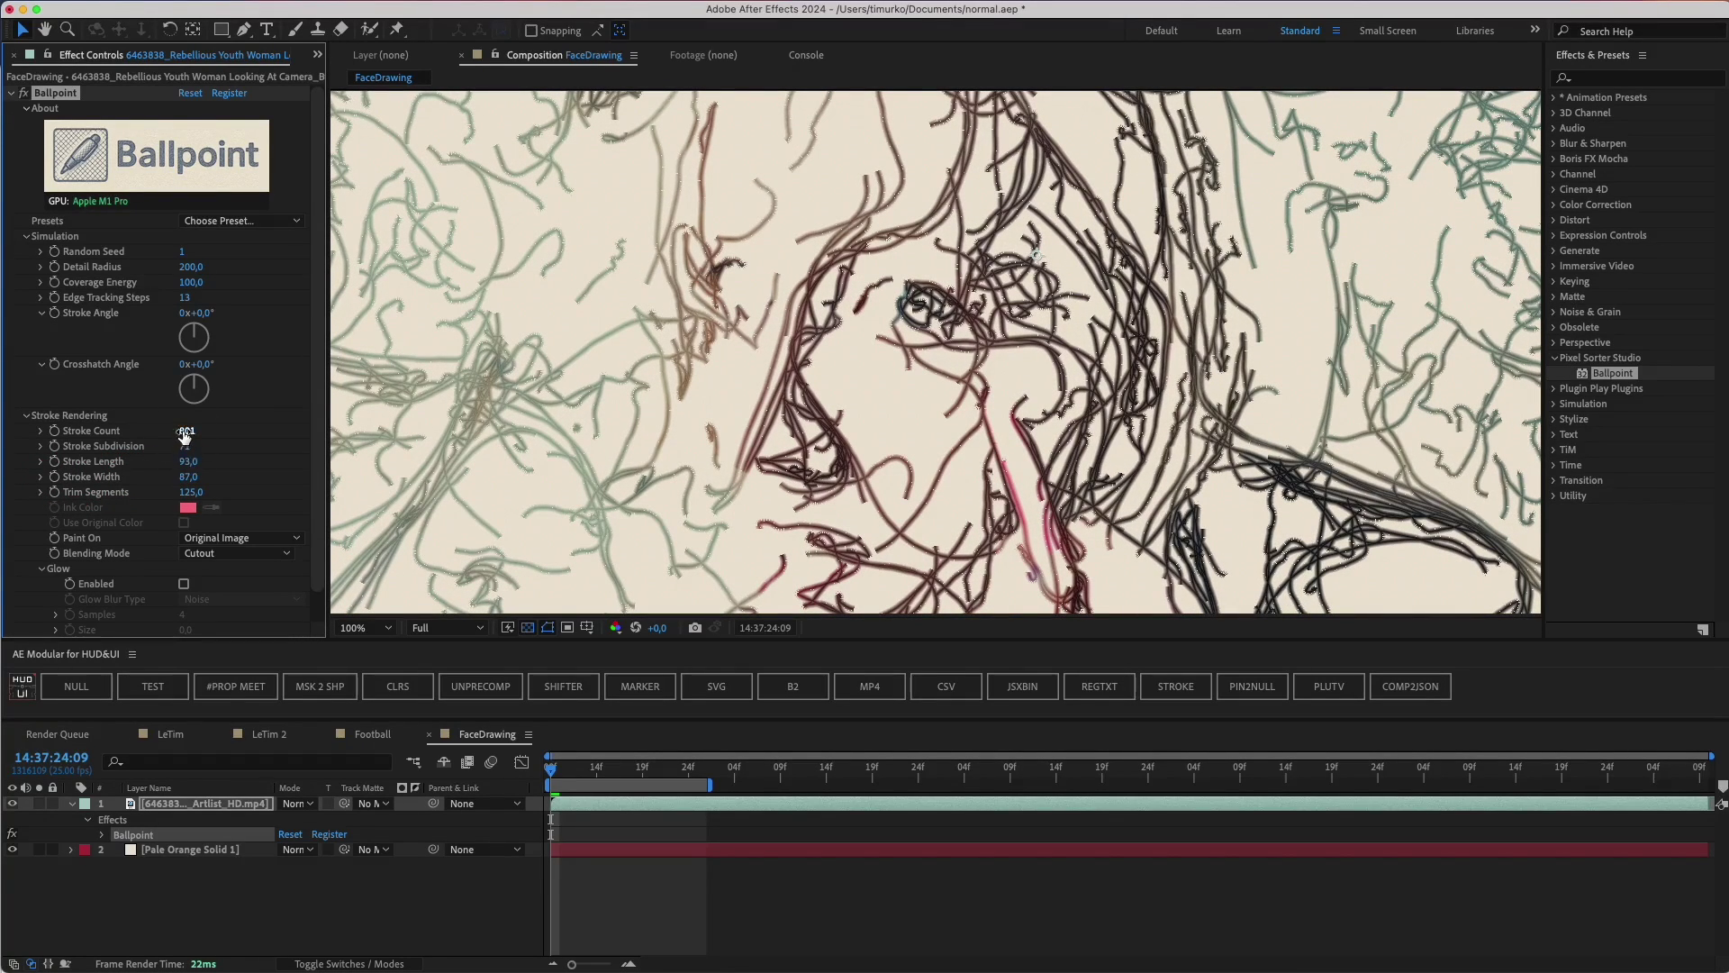
mouse_move(185, 435)
left_mouse_down()
mouse_move(235, 435)
mouse_move(193, 477)
mouse_move(229, 486)
mouse_move(529, 491)
left_mouse_up()
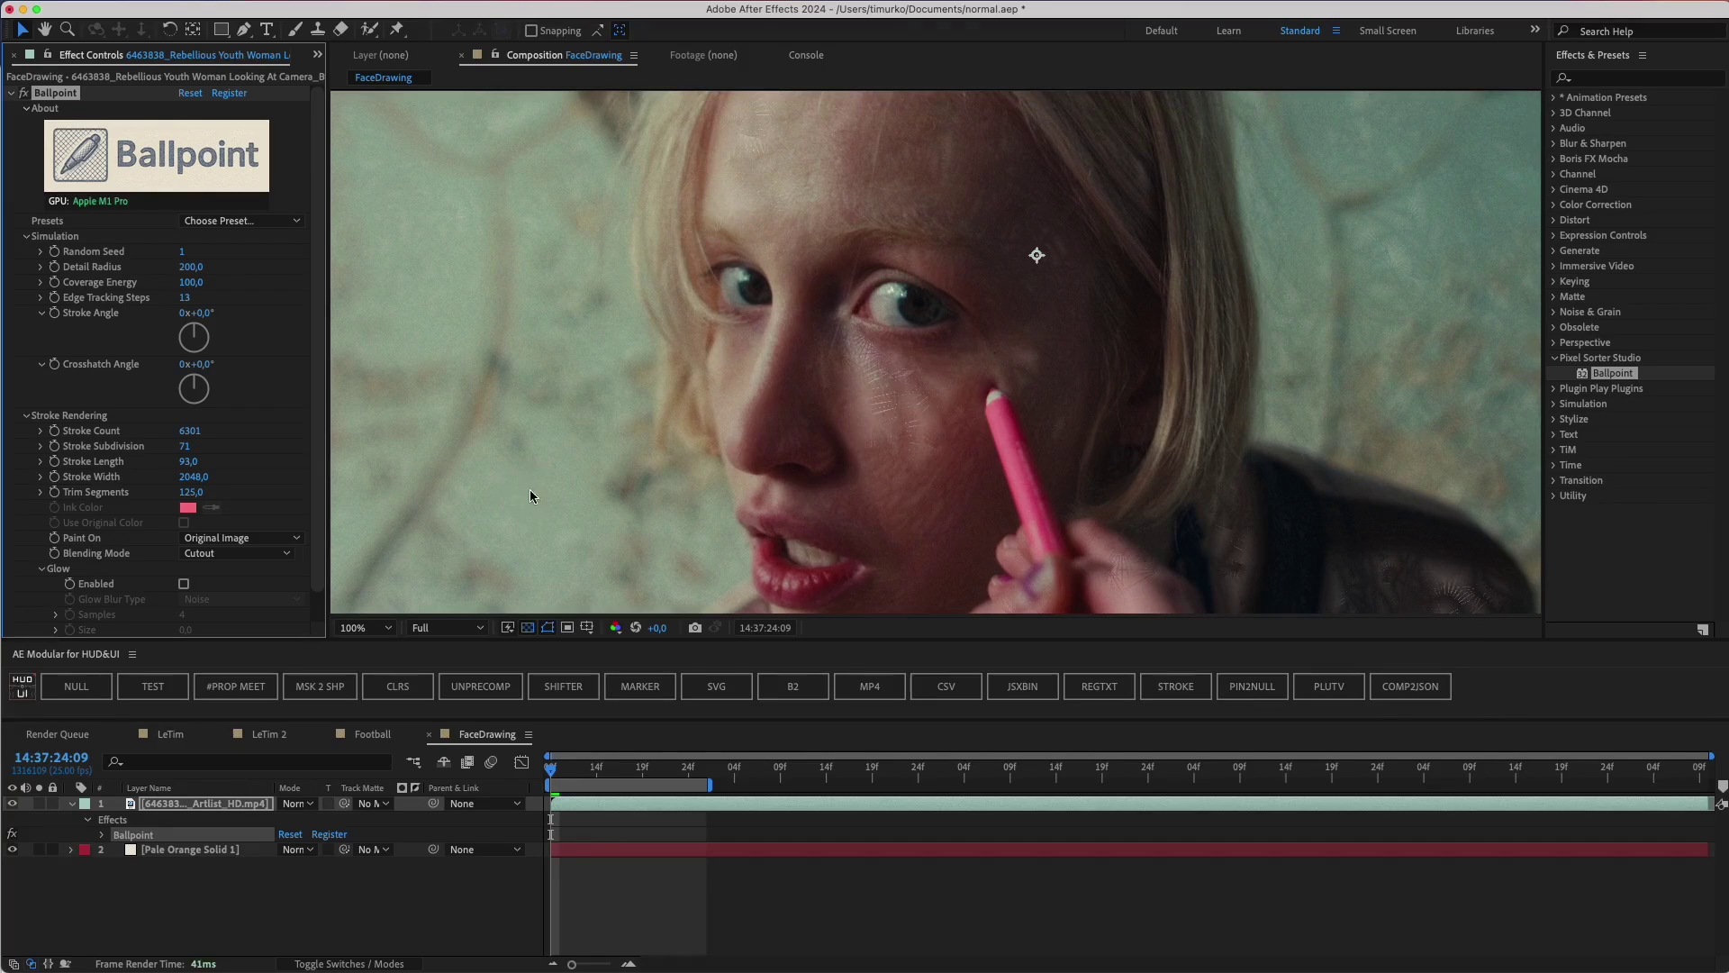
left_click_drag(190, 436, 139, 438)
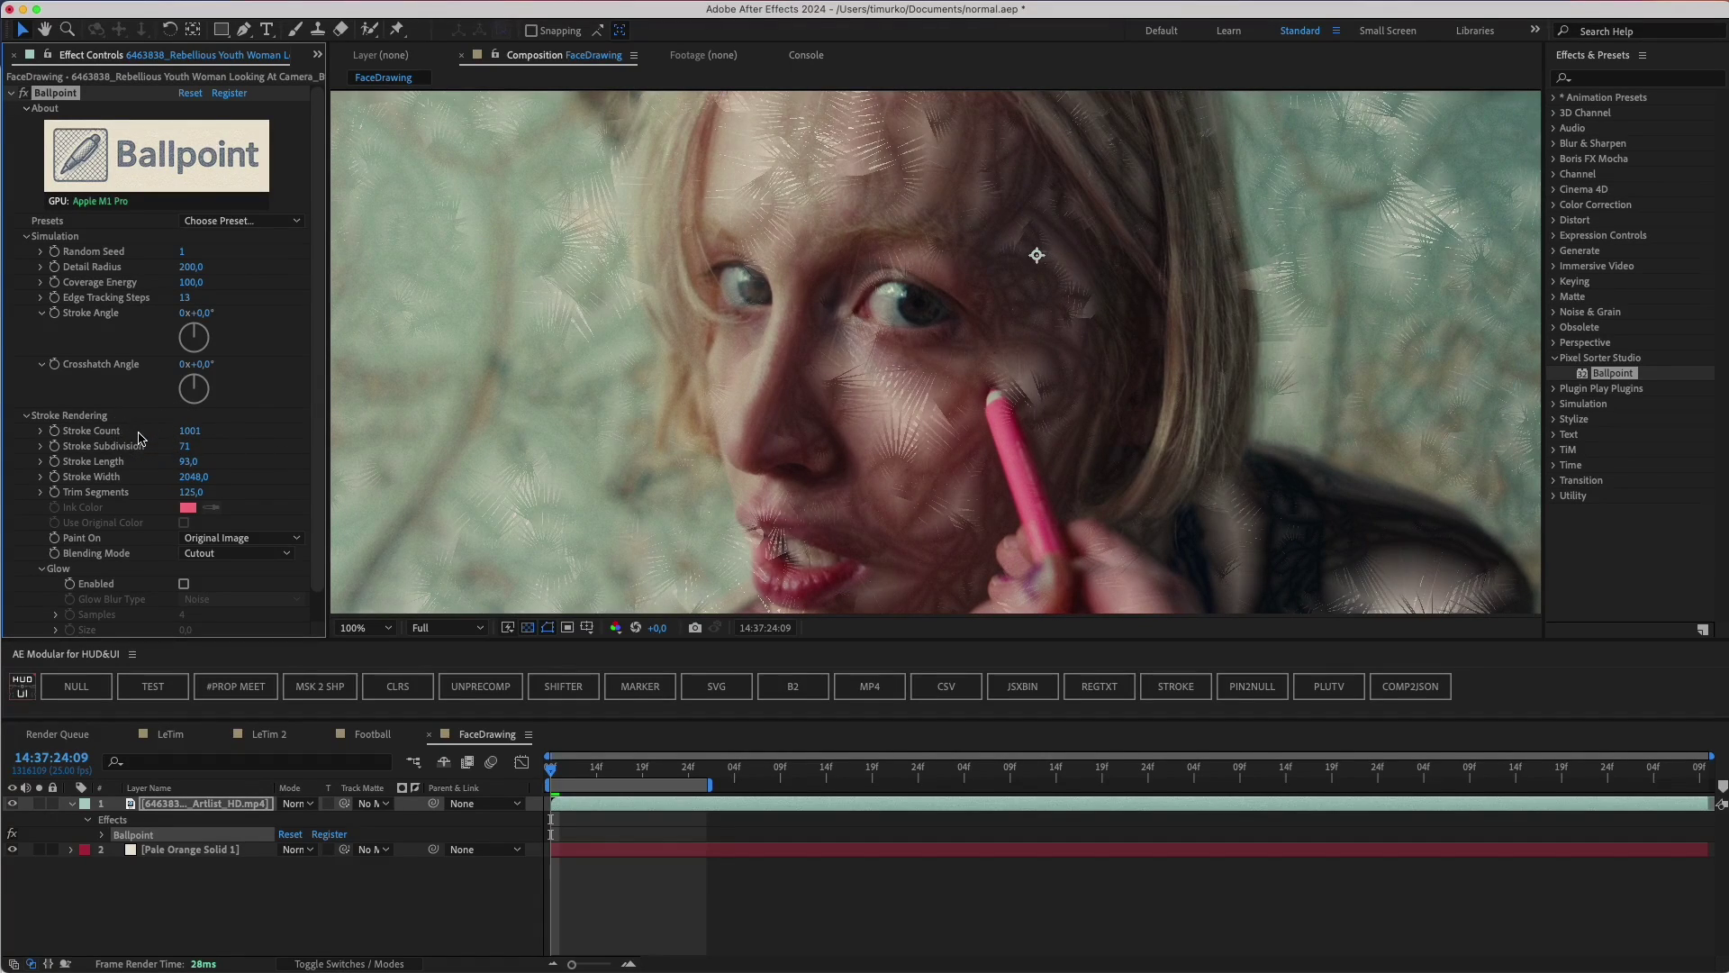
Apply the 5 O'Clock Shadow preset and draw a rectangular mask around the face on the footage layer.
left_click(252, 221)
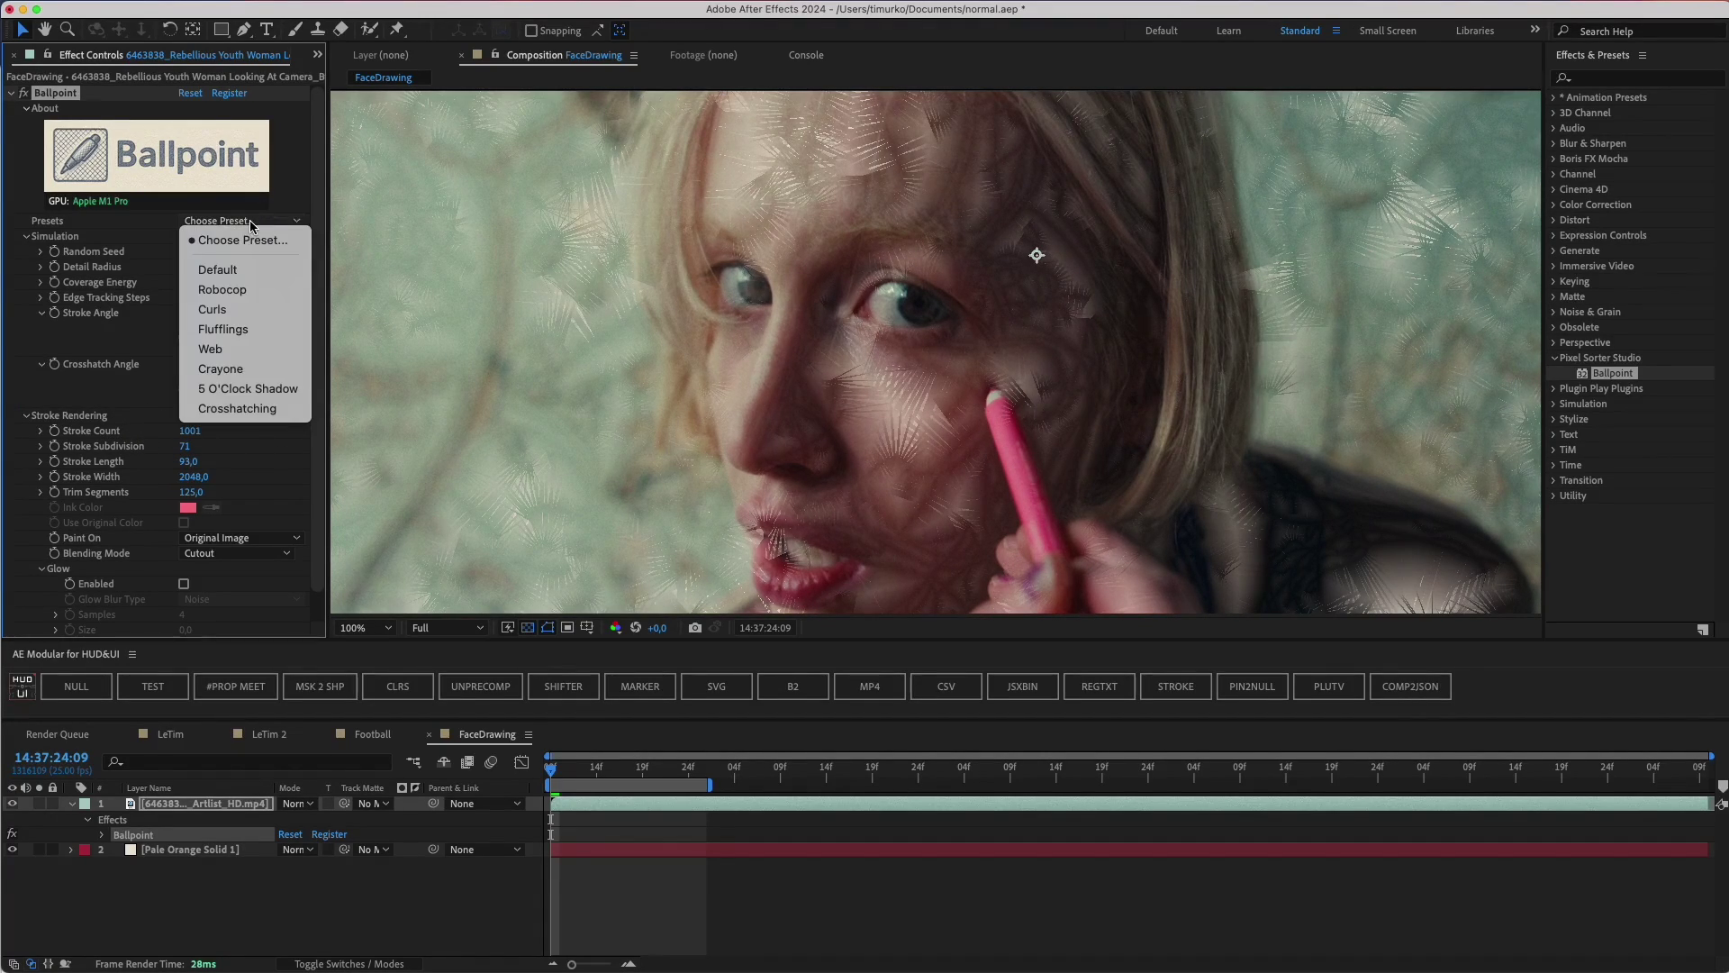
left_click(243, 389)
left_click(220, 29)
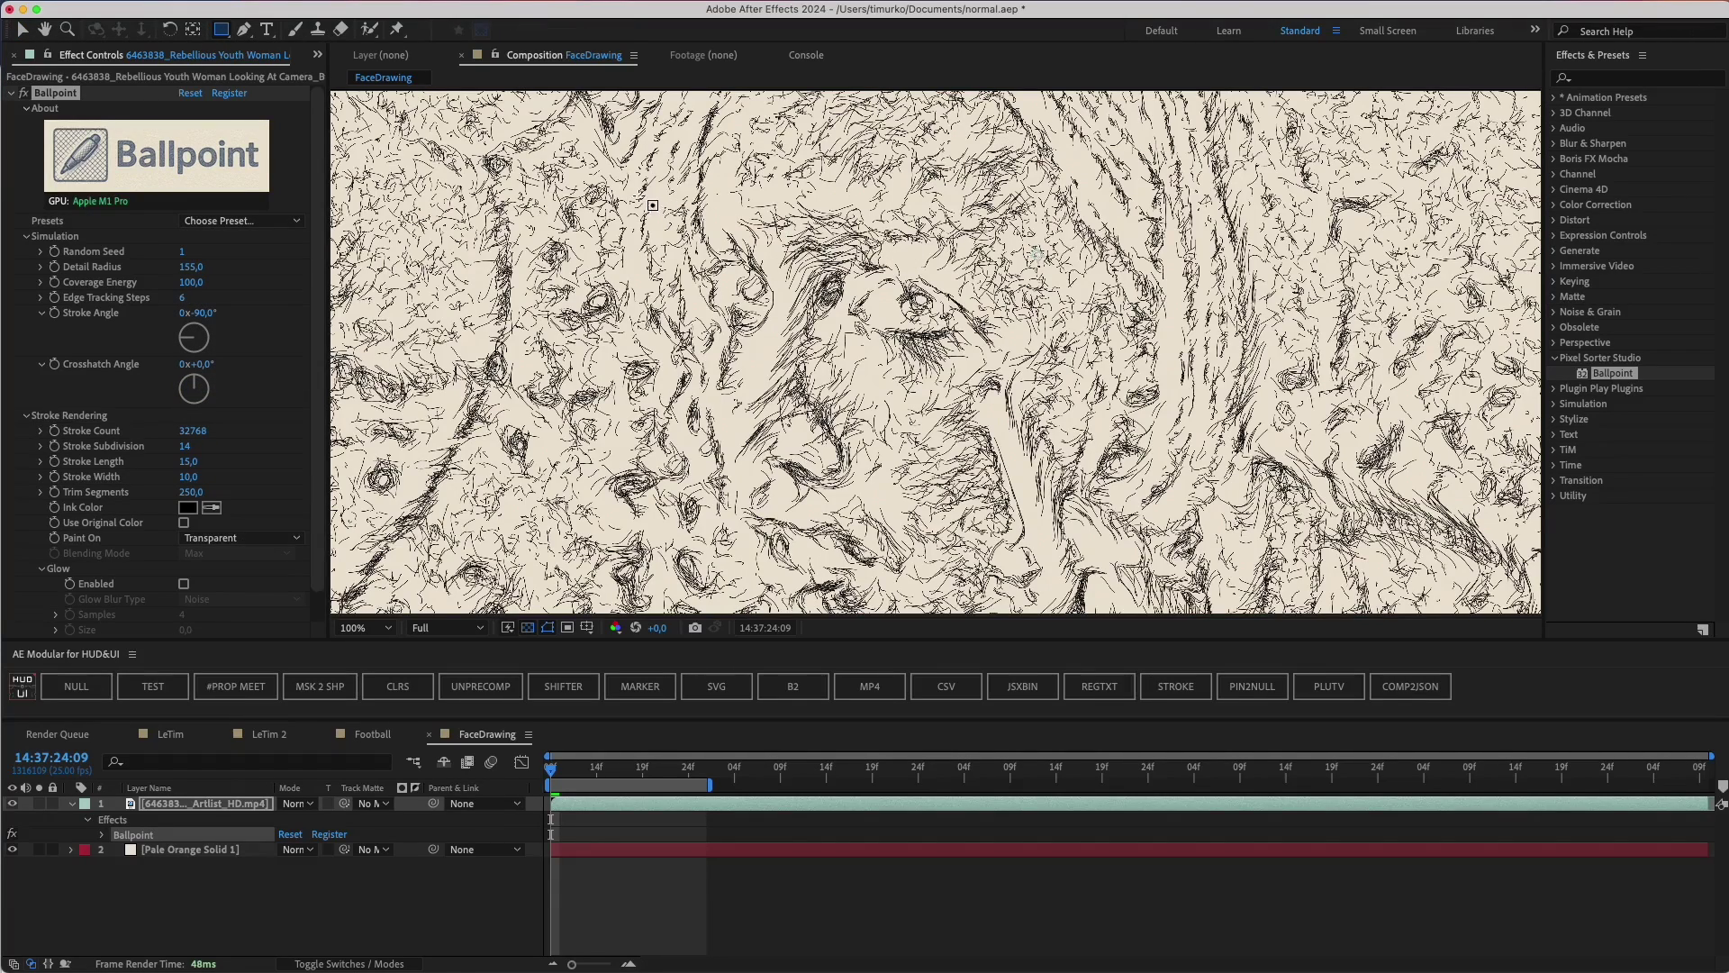
mouse_move(582, 178)
left_mouse_down()
mouse_move(1185, 456)
mouse_move(1332, 574)
mouse_move(664, 231)
mouse_move(1237, 600)
mouse_move(1405, 386)
mouse_move(1458, 579)
mouse_move(1181, 501)
left_mouse_up()
Move the corner points of the rectangular mask to reshape it into an irregular quadrilateral around the face.
key("v")
left_click_drag(572, 180, 504, 234)
left_click_drag(662, 298, 718, 272)
key("comma")
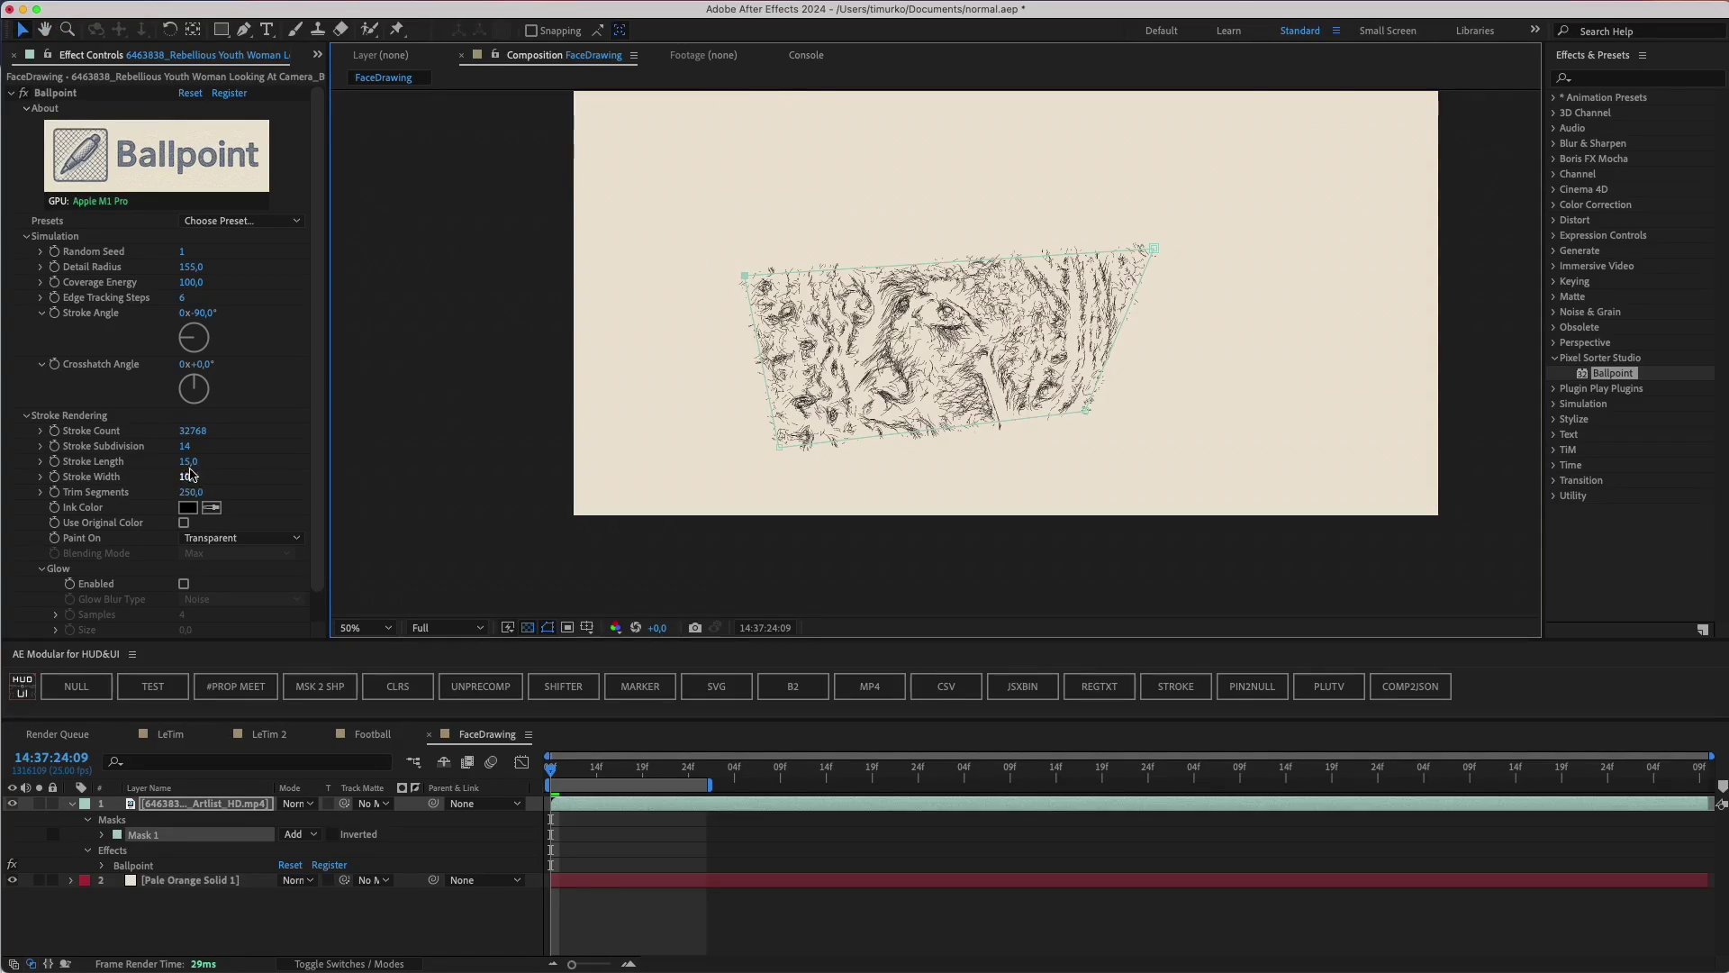
Set Stroke Length to 154 and Stroke Subdivision to 130, and reposition the mask's lower-left corner point.
mouse_move(189, 461)
left_mouse_down()
mouse_move(363, 480)
mouse_move(139, 451)
left_mouse_up()
key("period")
key("period")
scroll(910, 350, "down", 1)
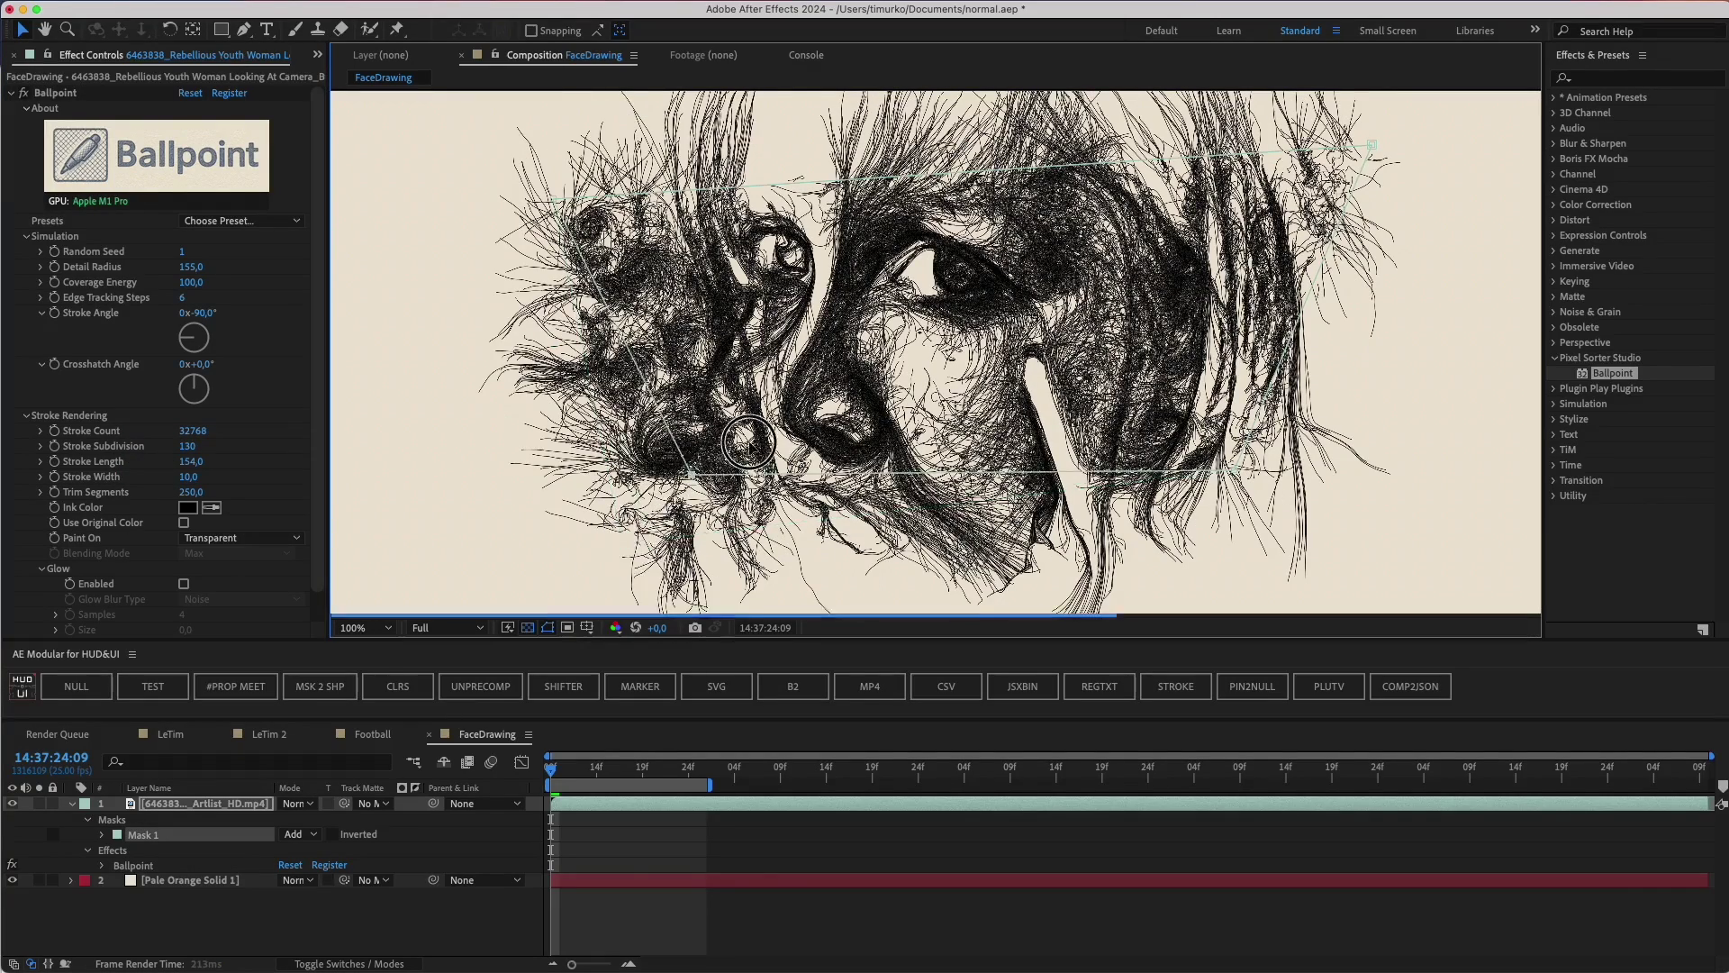
mouse_move(619, 551)
left_mouse_down()
mouse_move(776, 417)
mouse_move(598, 494)
left_mouse_up()
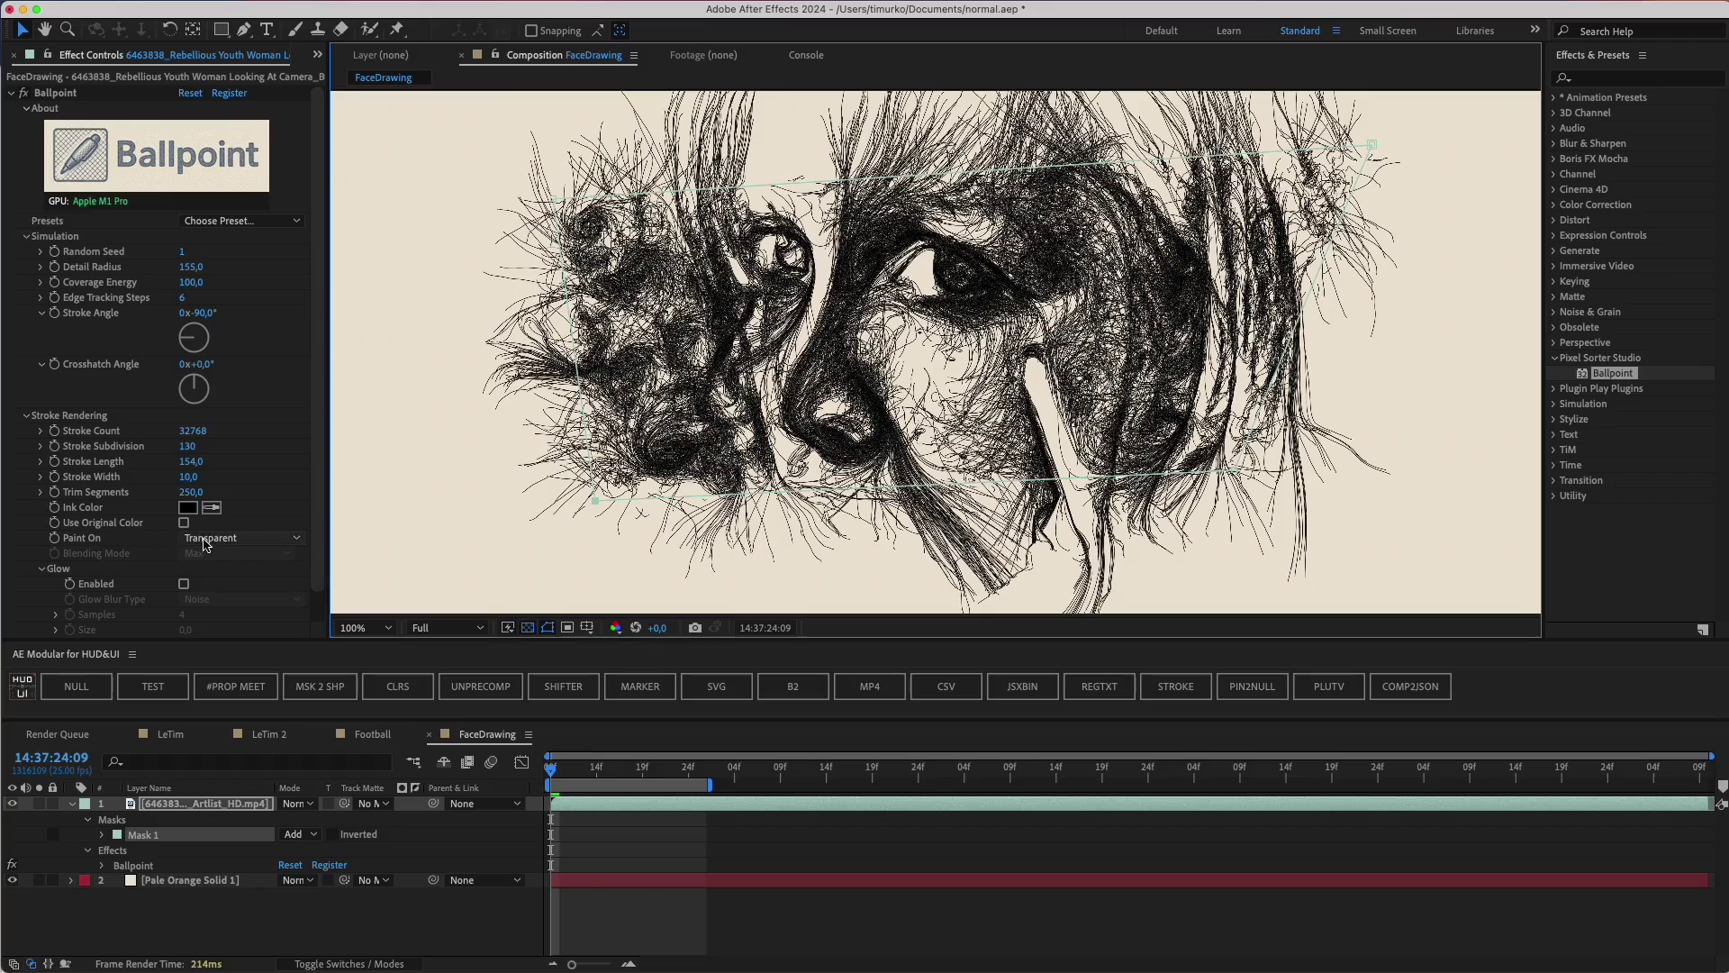
Paint the strokes on the Original Image and set the ink color to red FF0000.
left_click(198, 540)
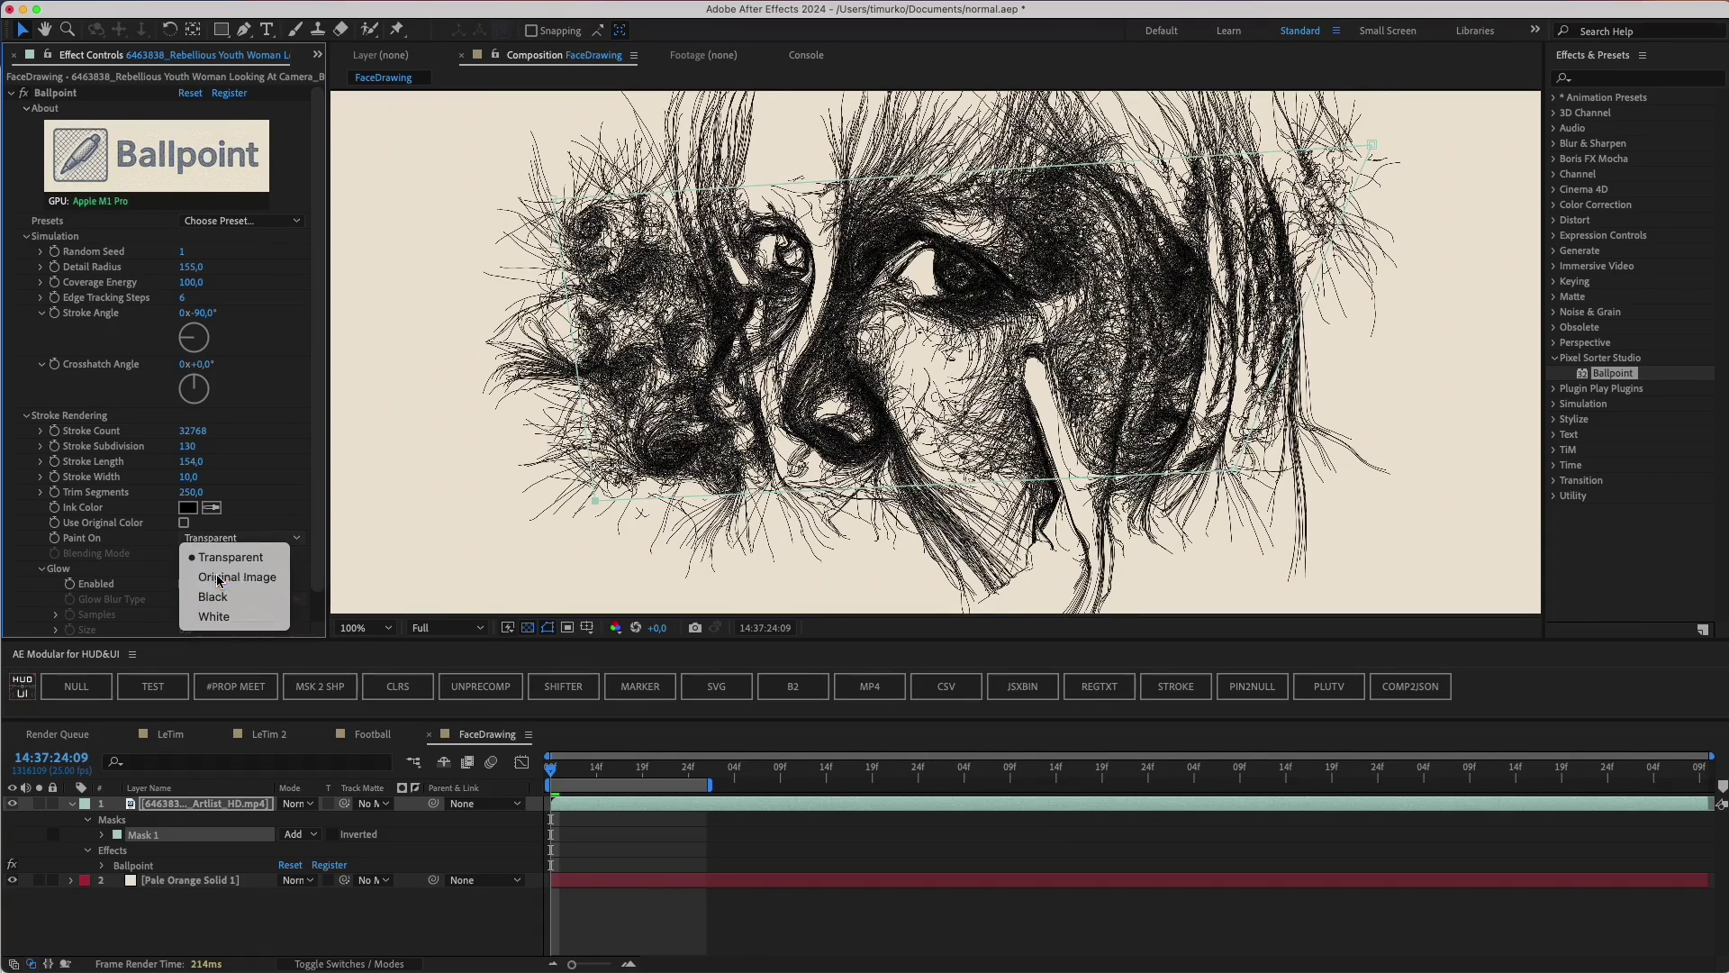
left_click(216, 582)
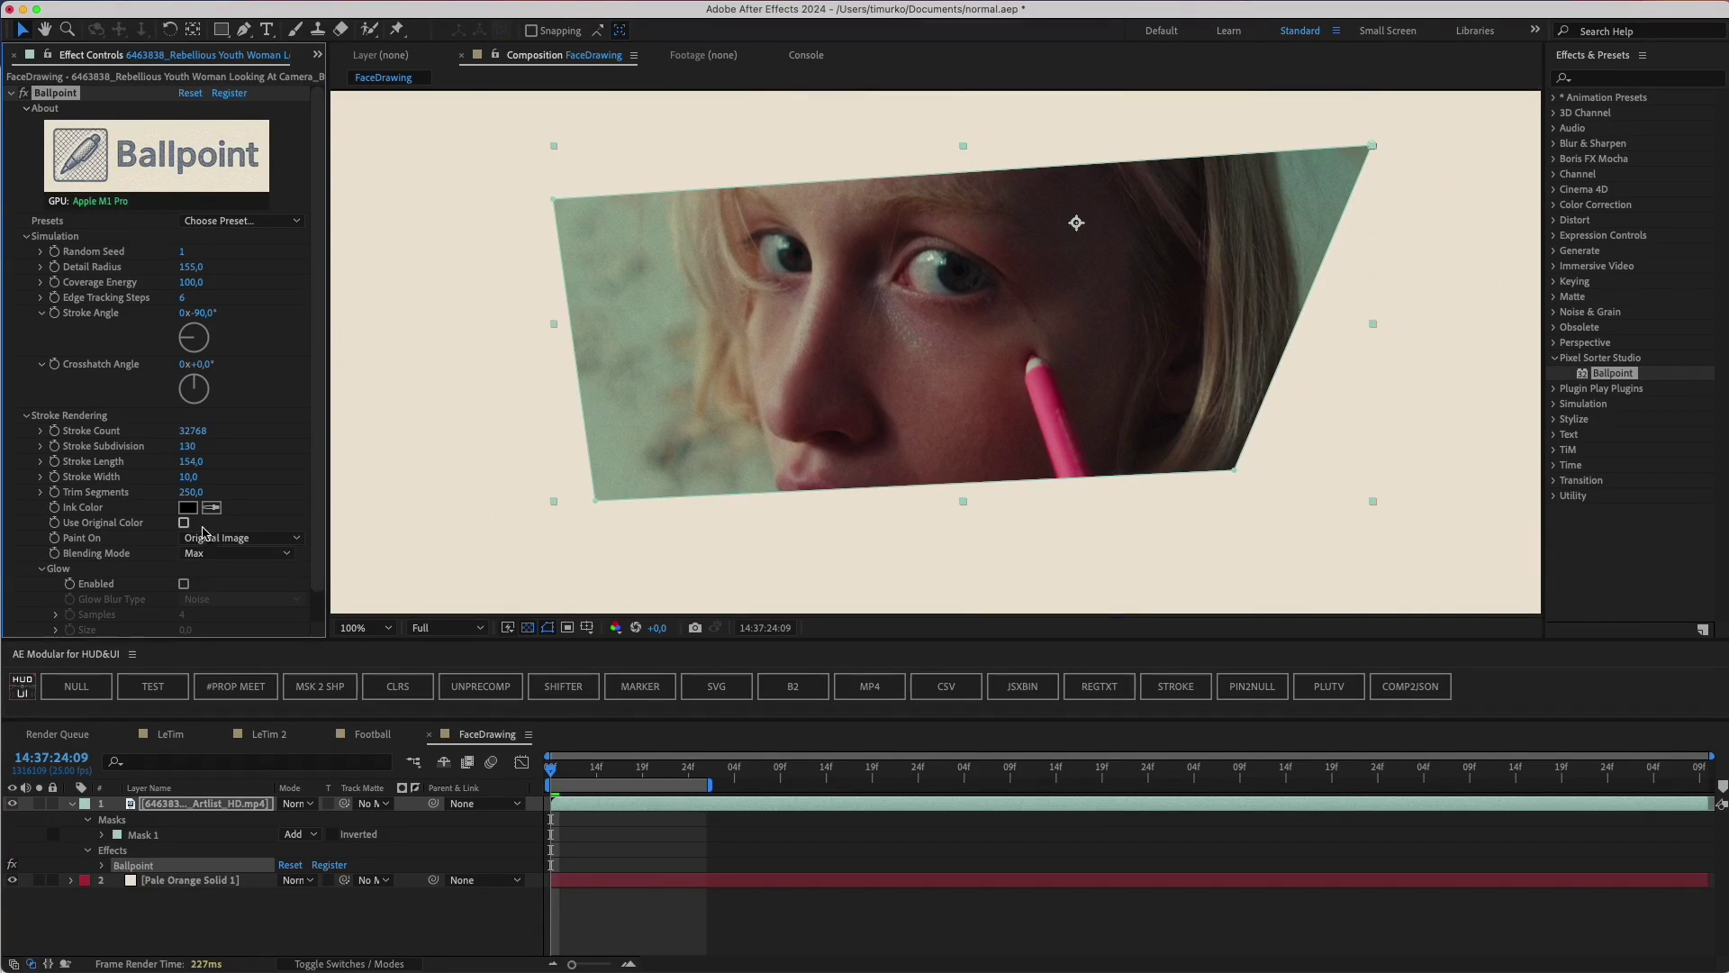
left_click(189, 508)
left_click_drag(461, 721, 502, 559)
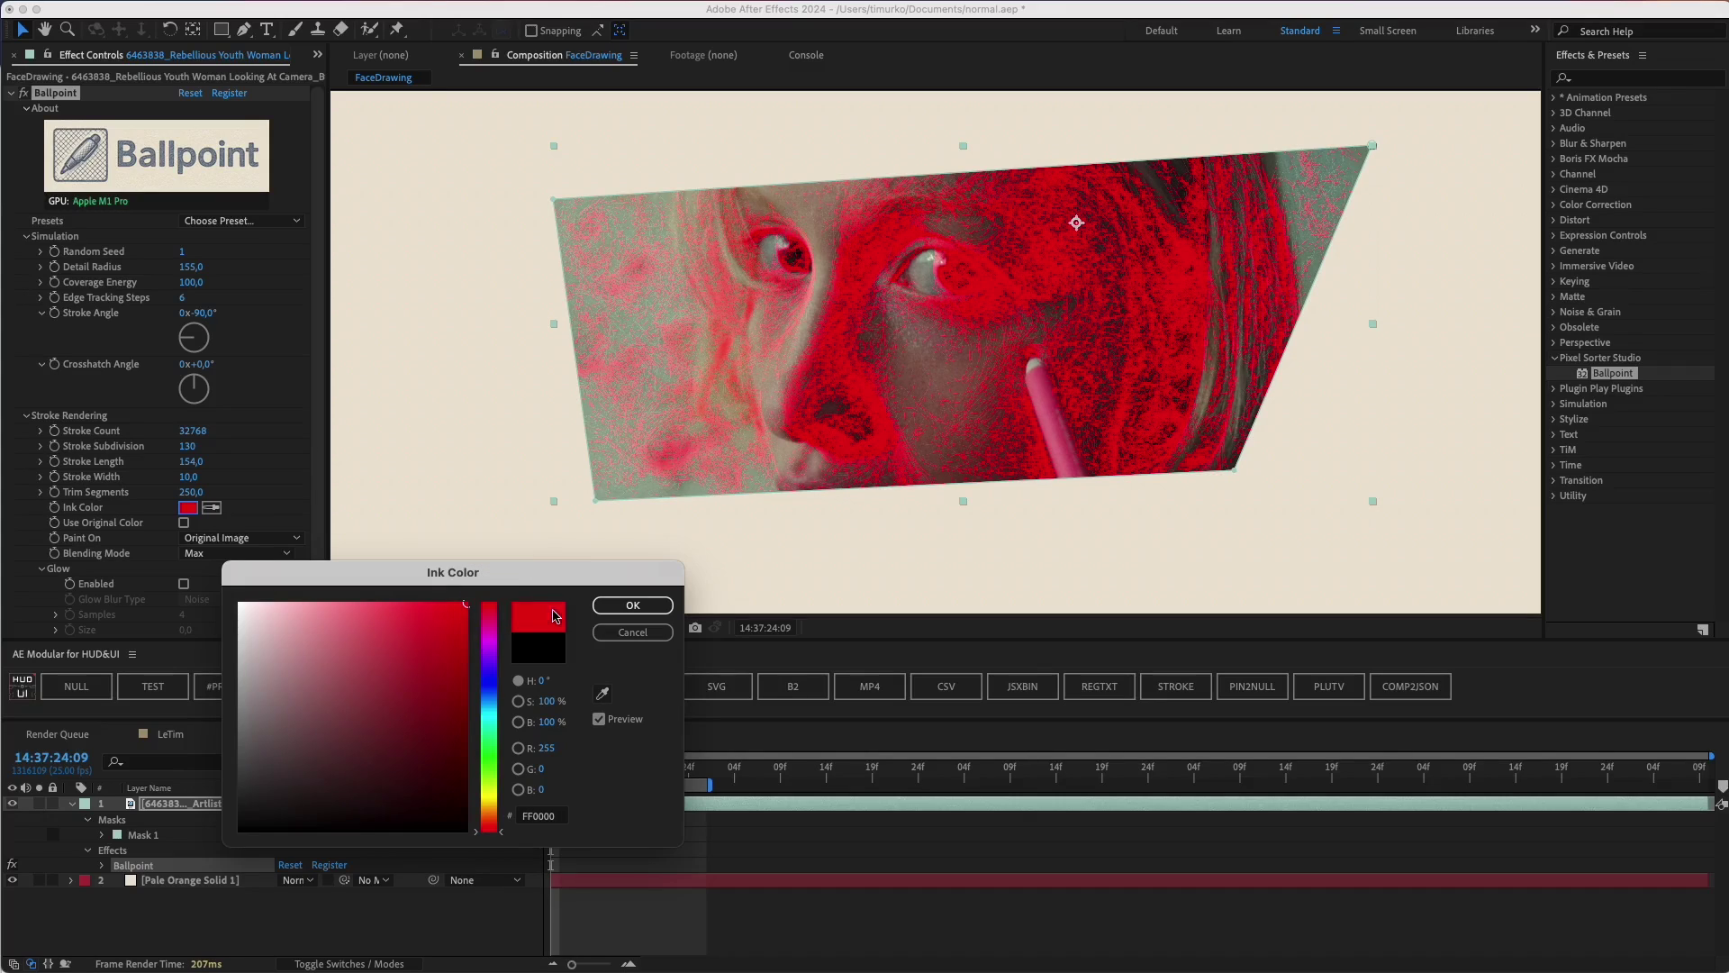
left_click(634, 606)
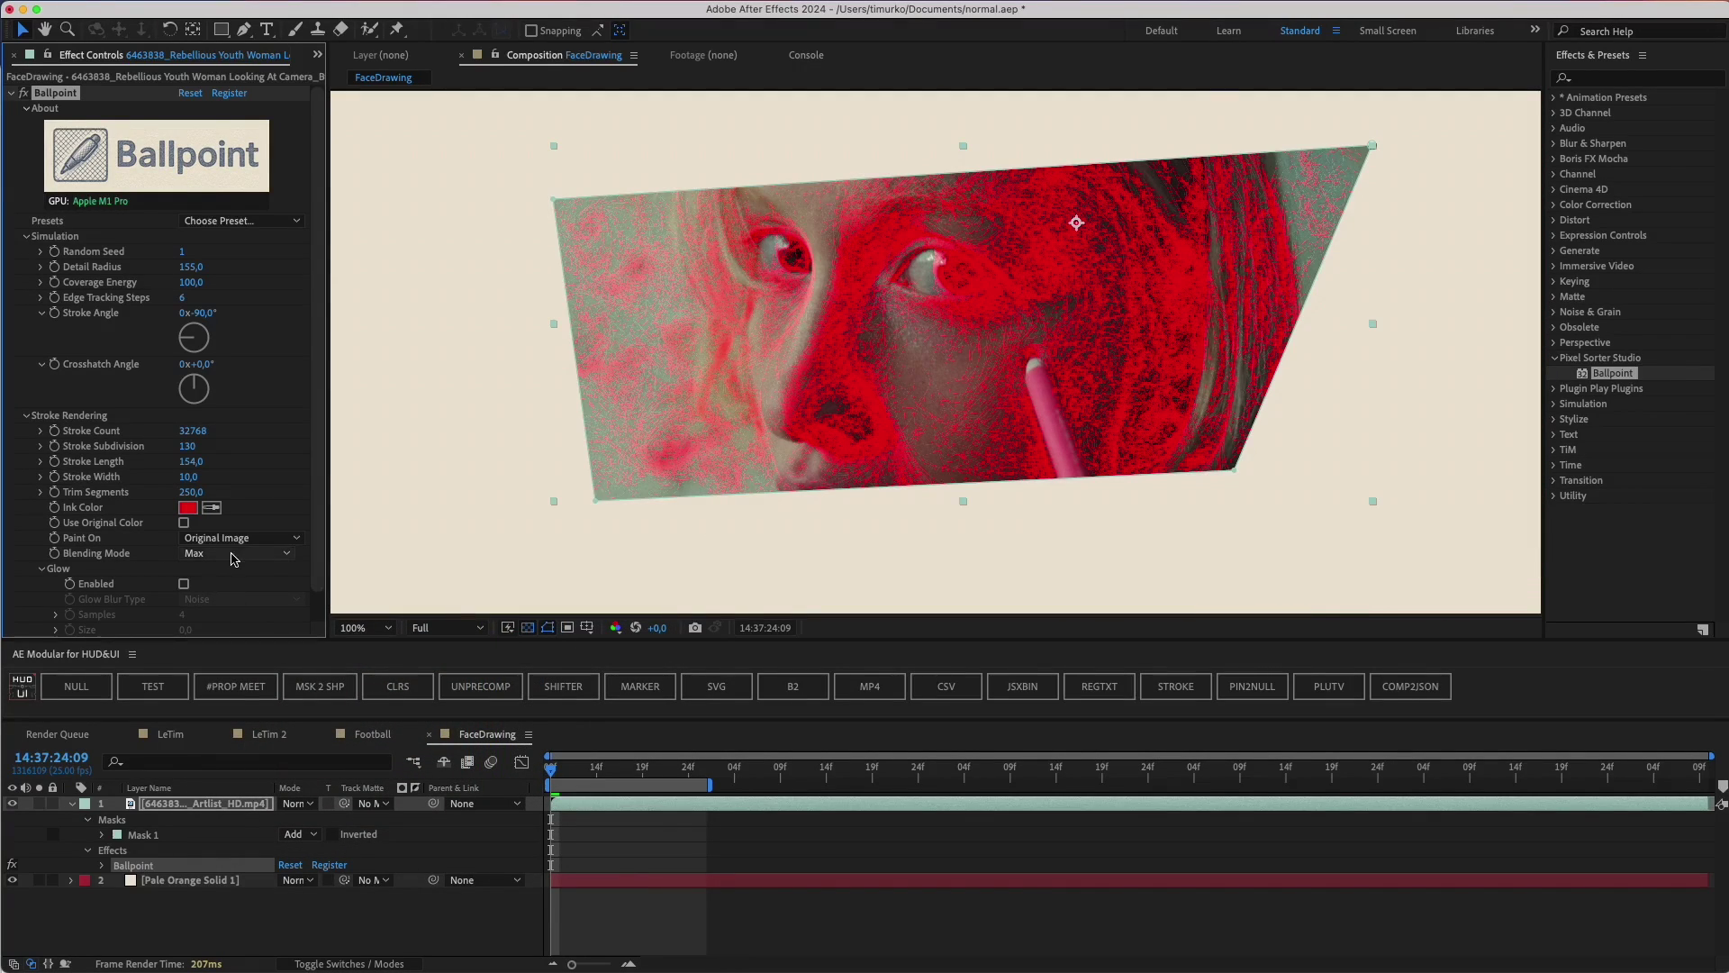
Try the Add blending mode for the red strokes and set it to Multiply.
left_click(232, 558)
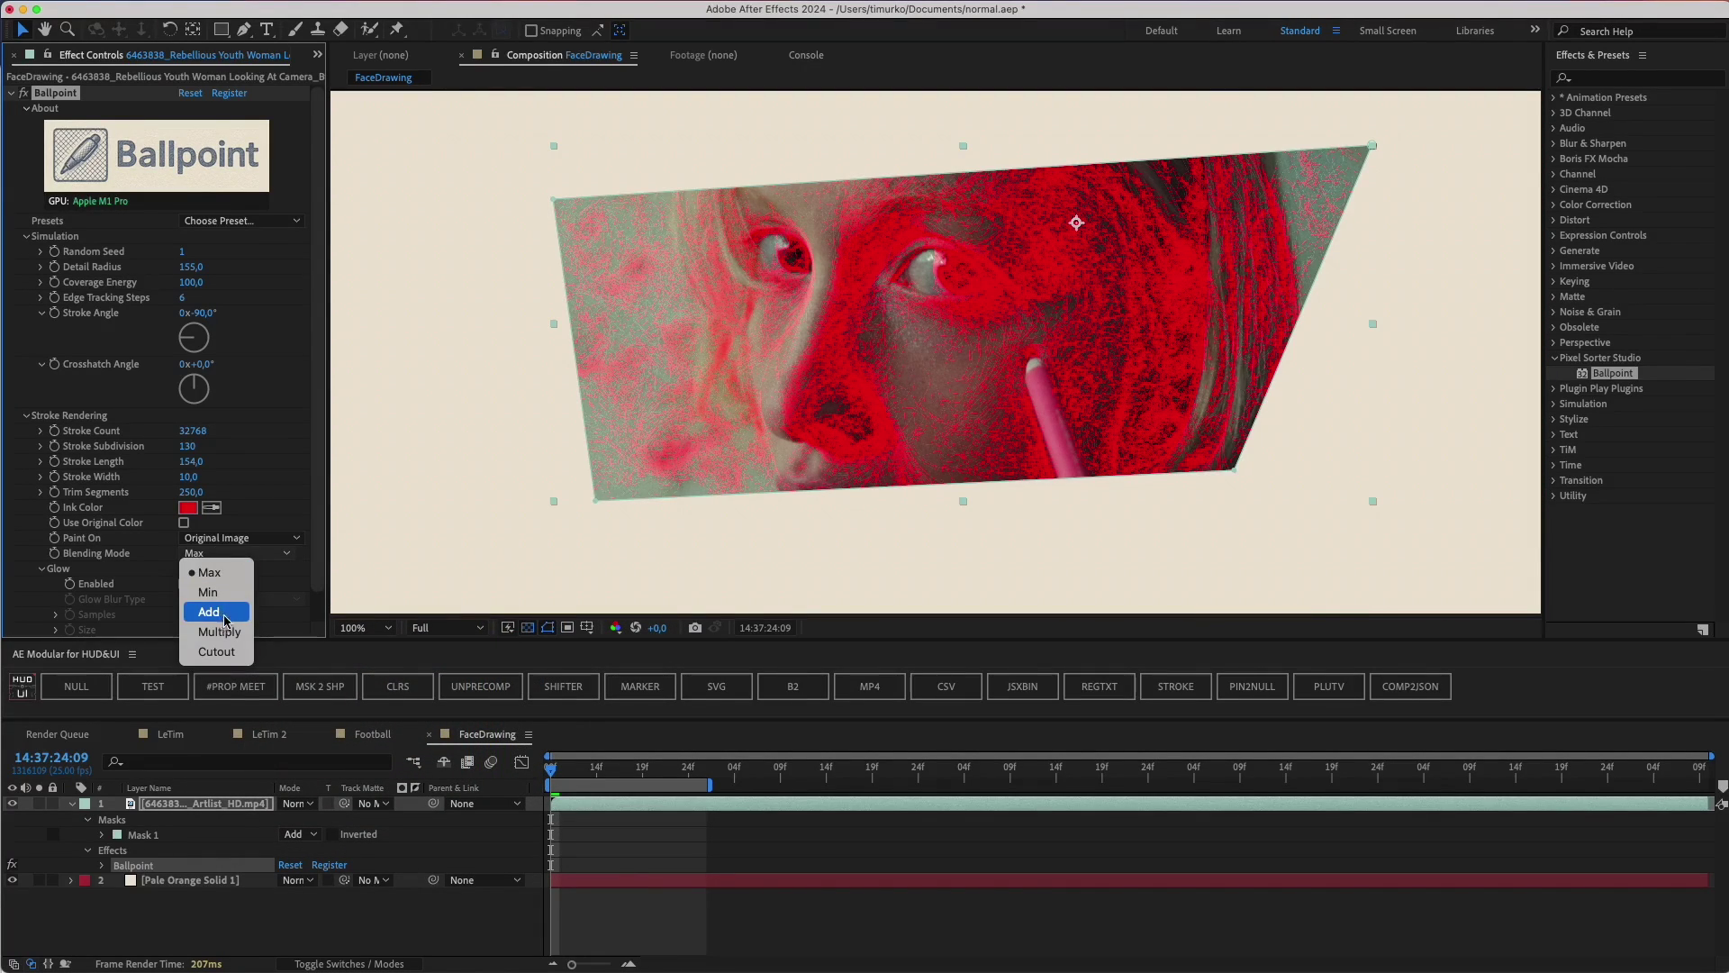
left_click(220, 607)
left_click(223, 555)
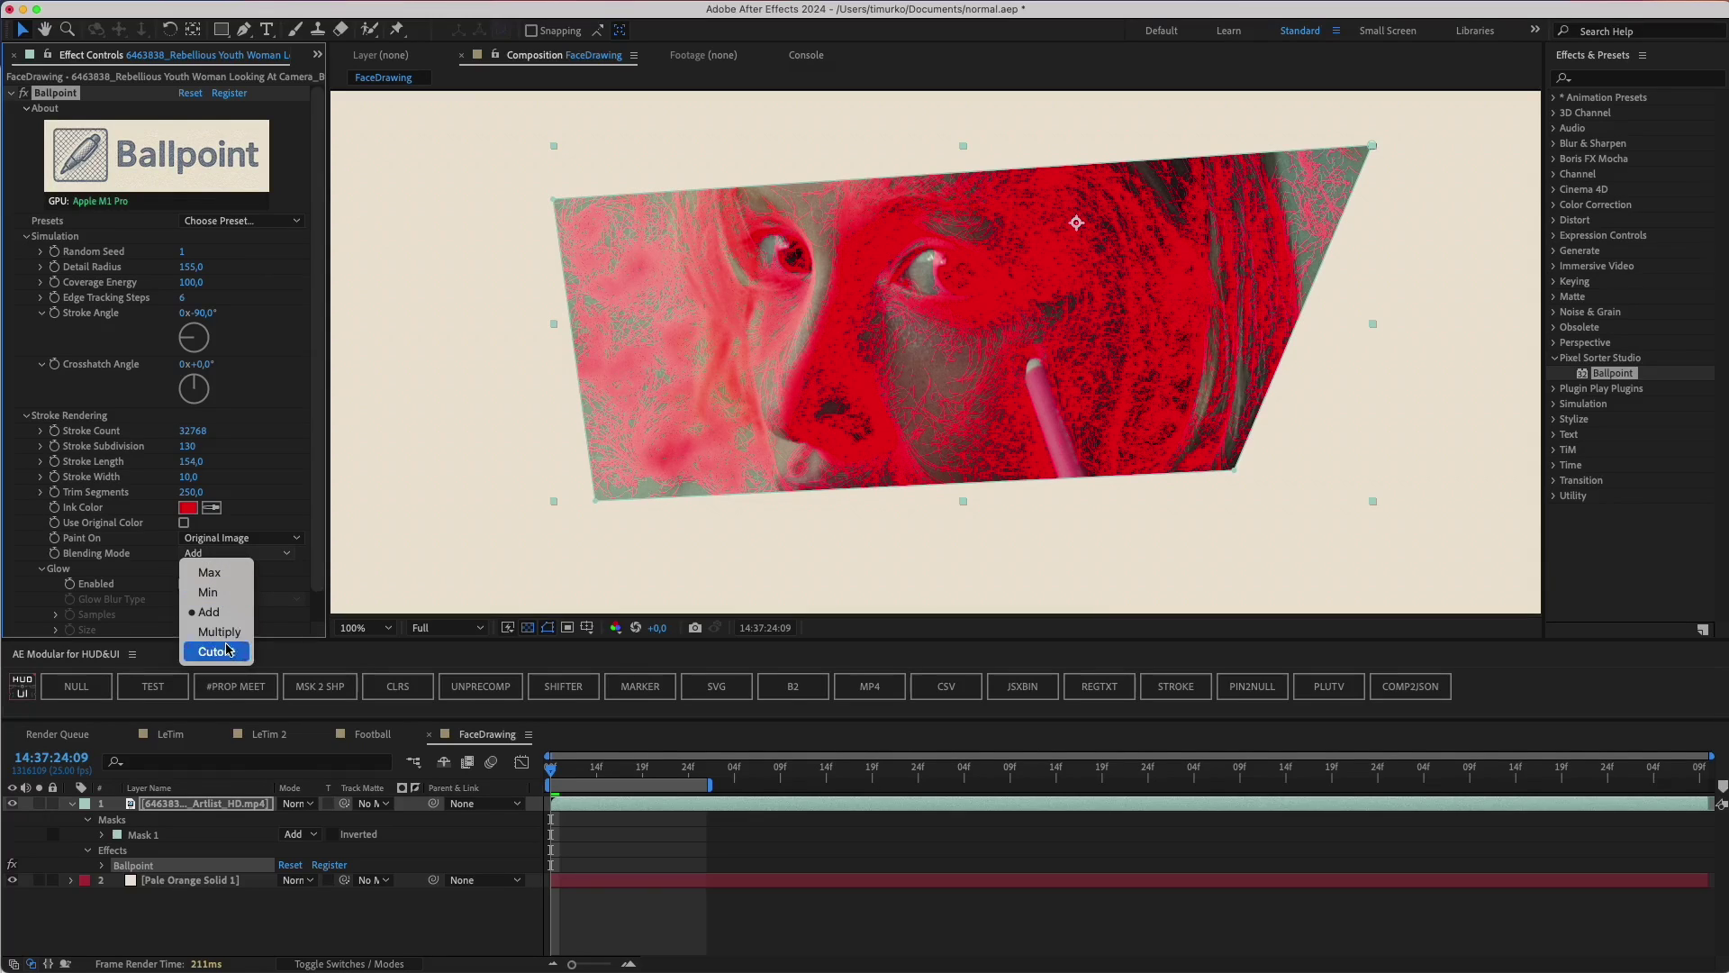
left_click(220, 638)
key("period")
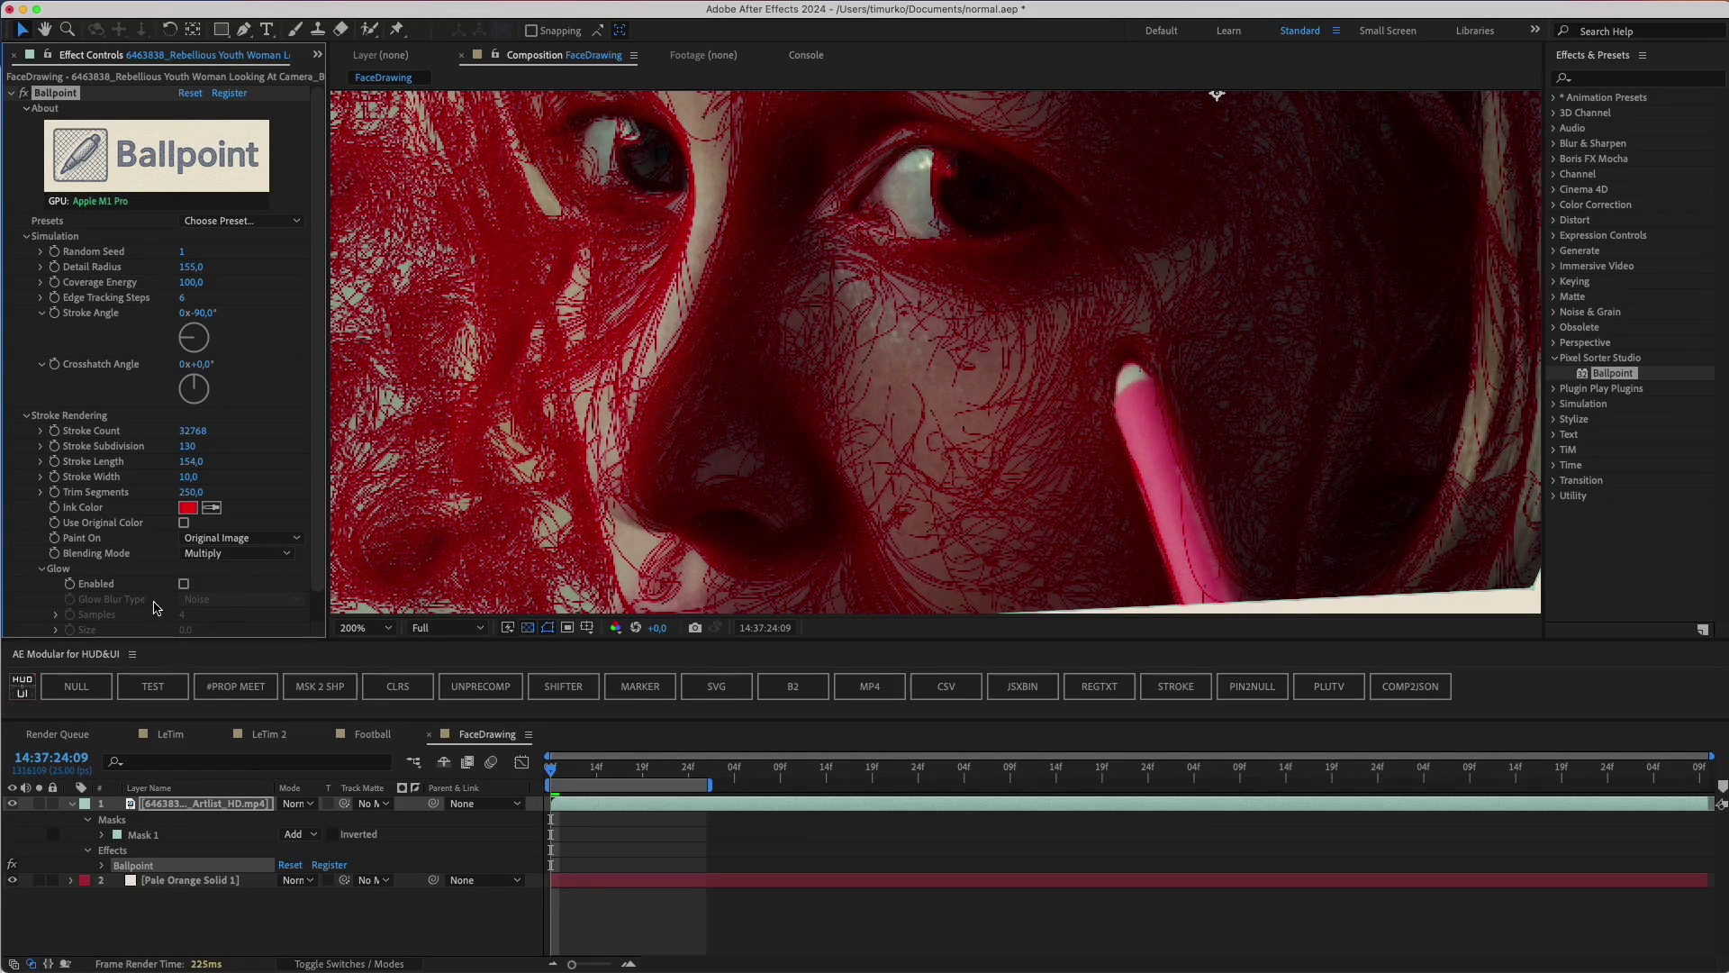
Compare the Add, Multiply, Max and Min blending modes for the red strokes and set the mode to Max.
left_click(225, 555)
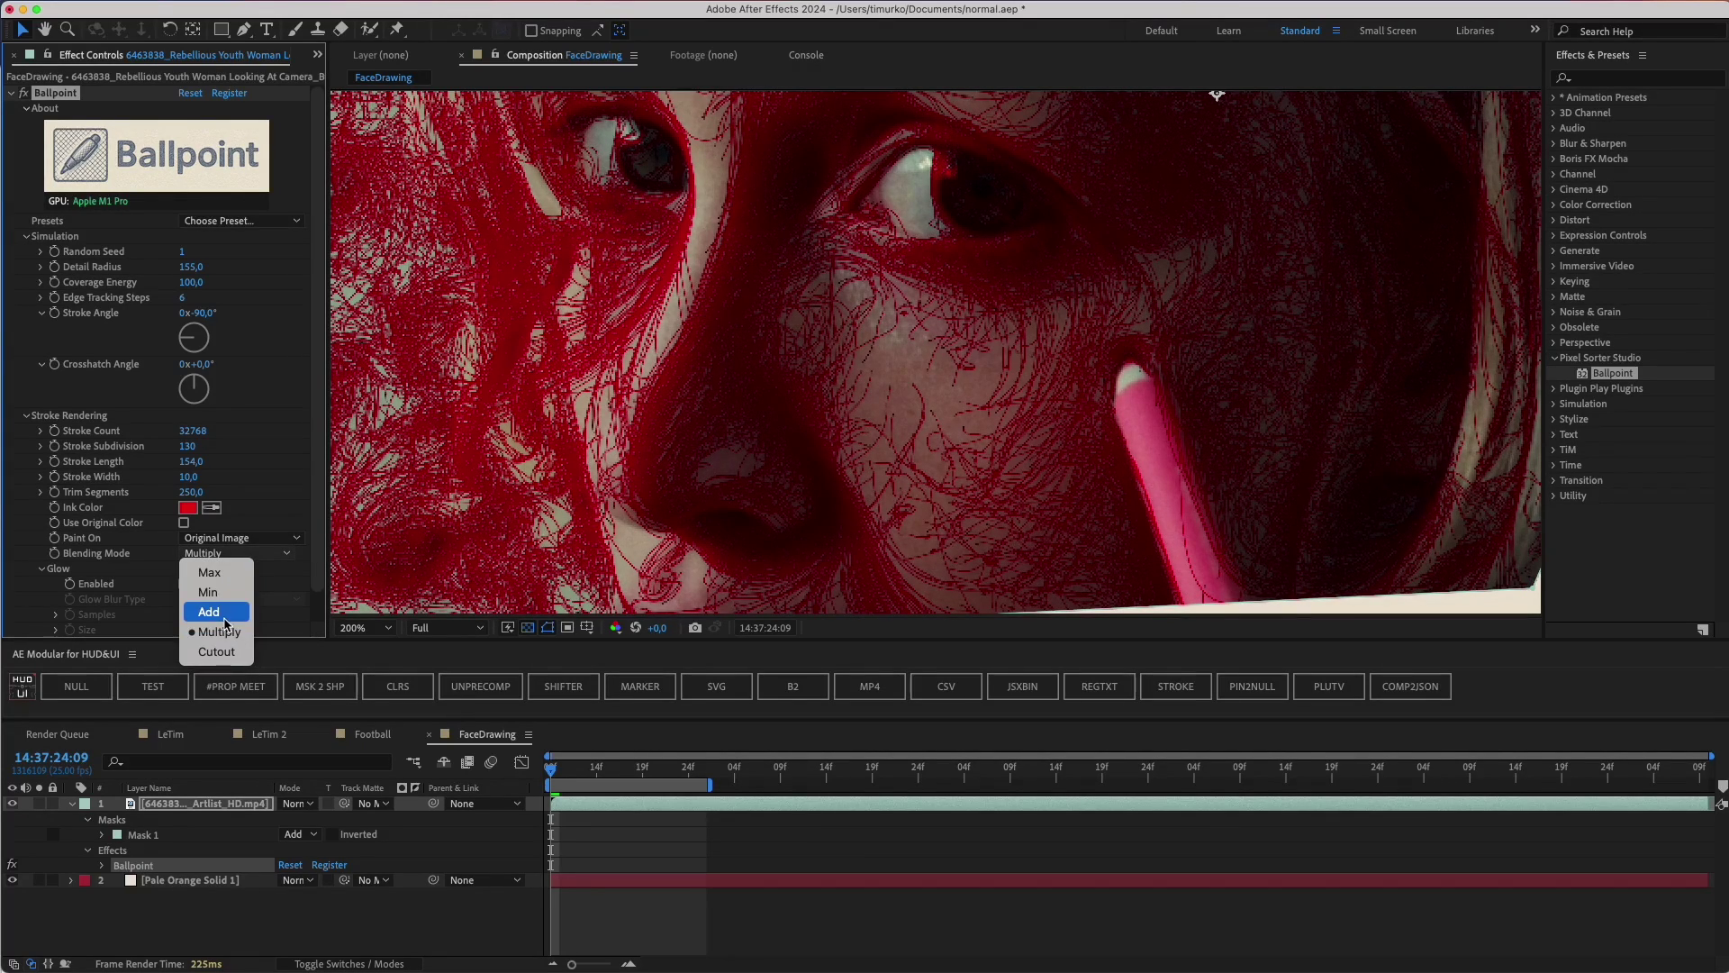
left_click(220, 611)
left_click(225, 555)
left_click(218, 631)
left_click(228, 556)
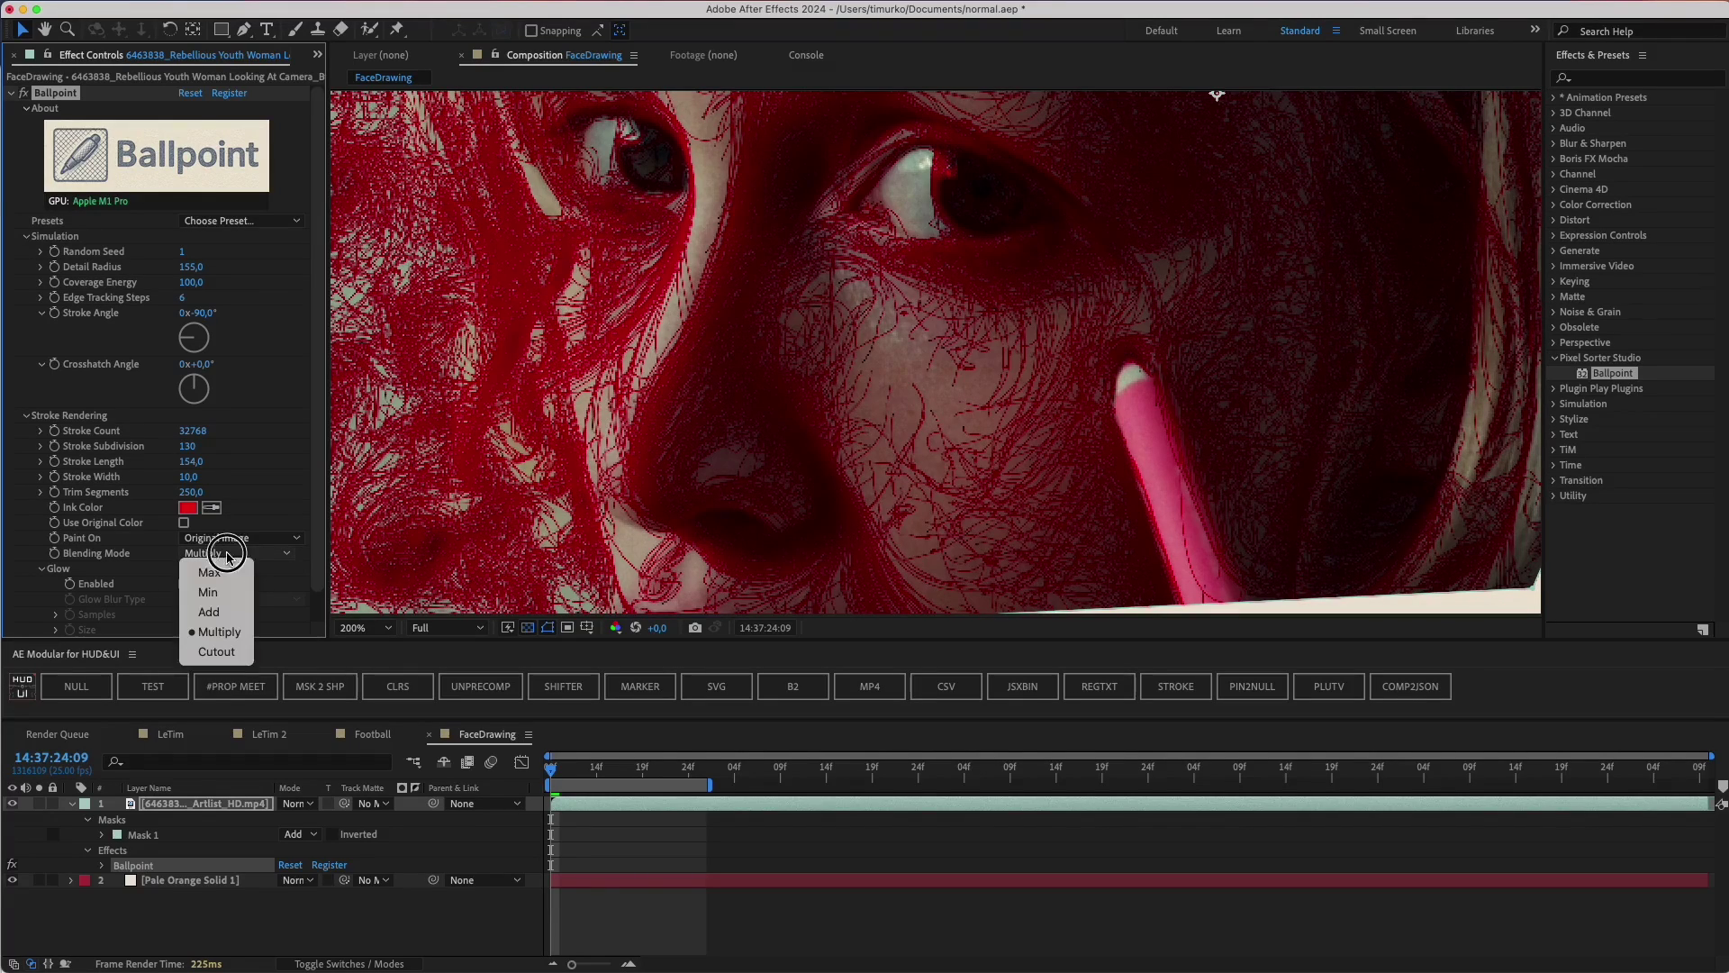
left_click(225, 573)
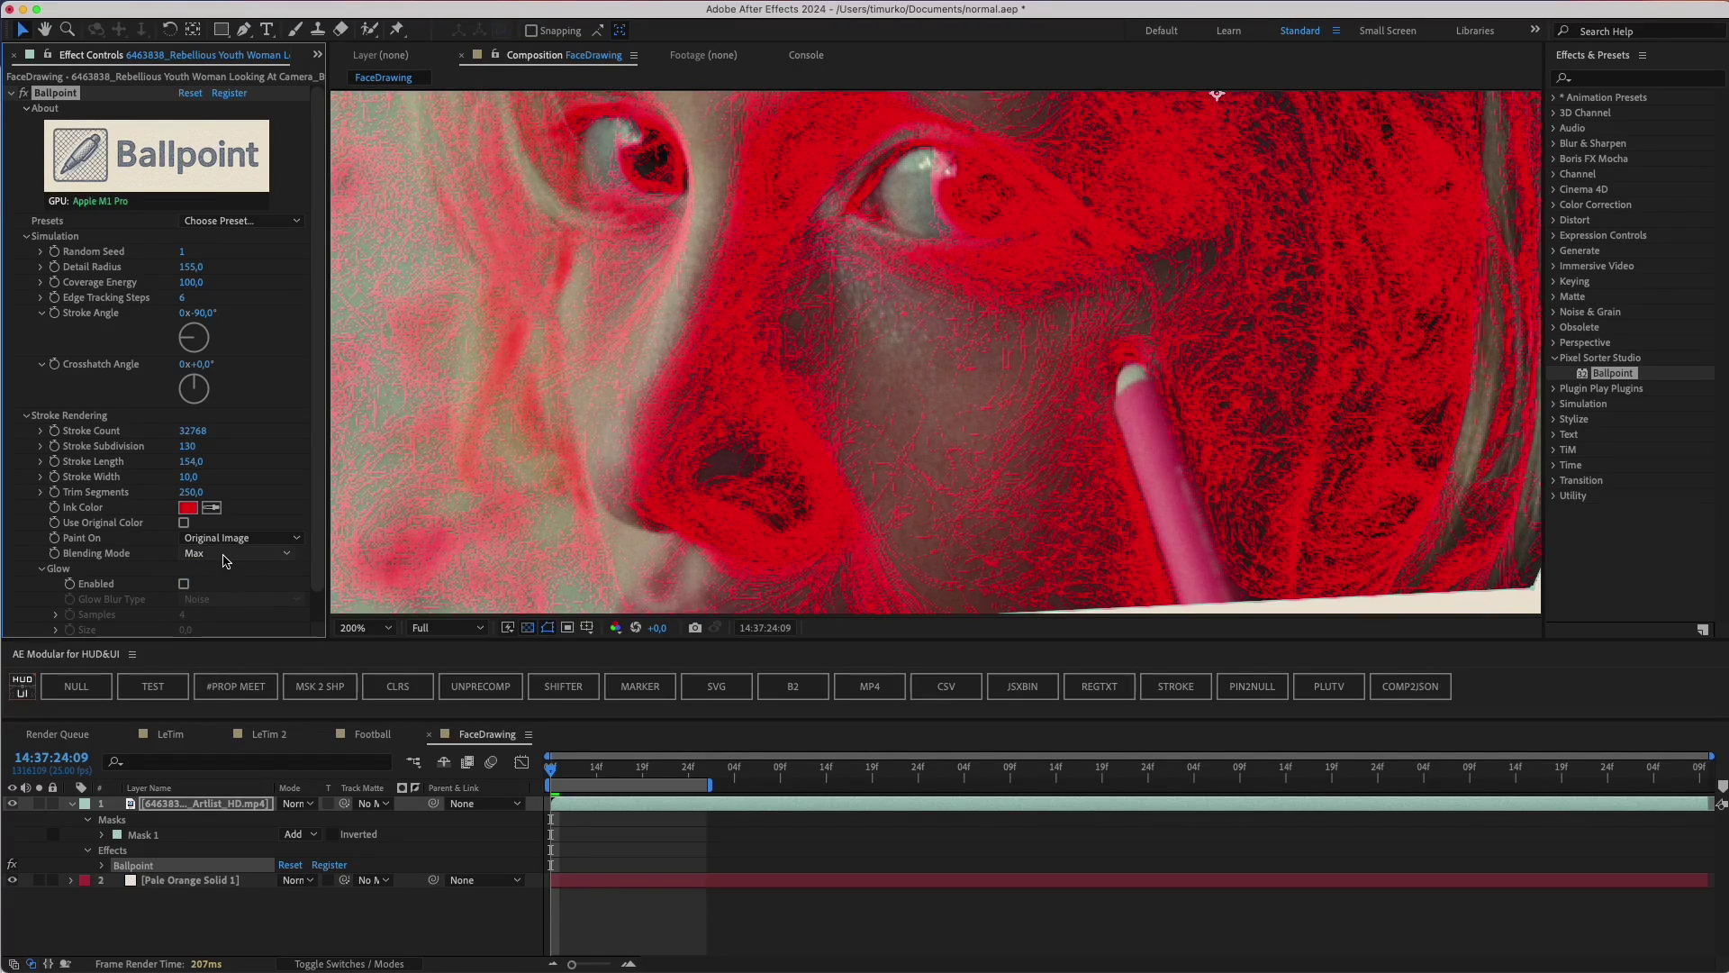
left_click(225, 554)
left_click(217, 591)
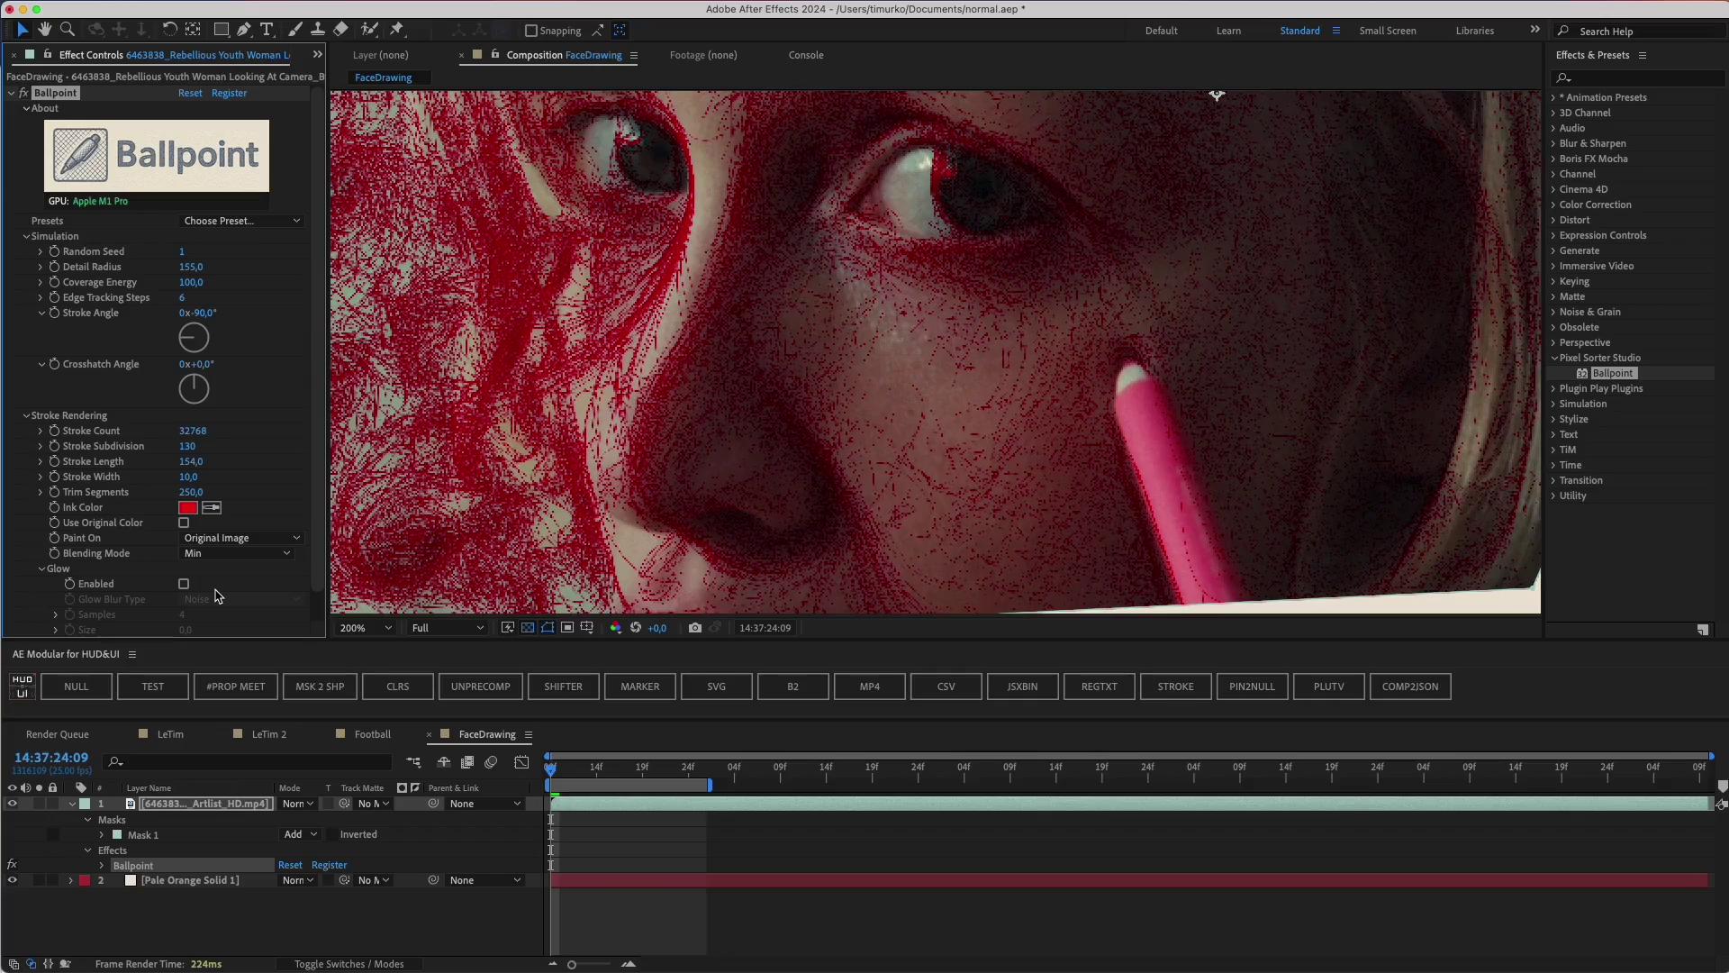
left_click(225, 555)
left_click(222, 569)
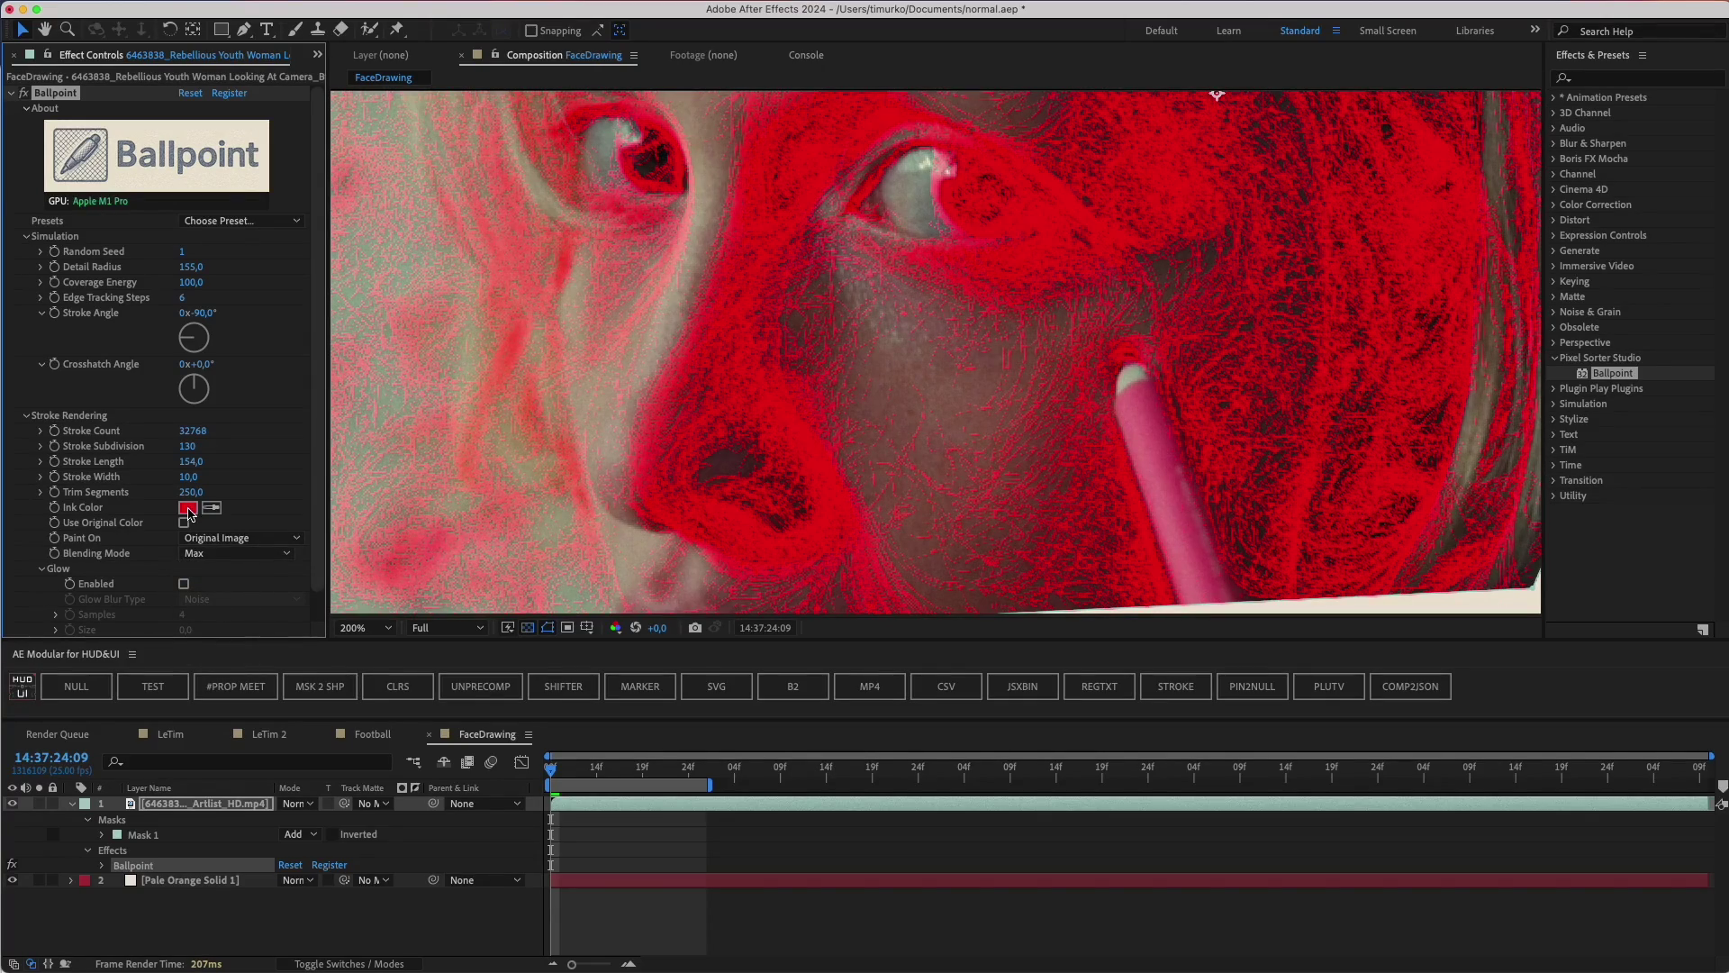
Try FF6F6F and 000000 as the ink color and set it to the muted red 845959.
left_click(188, 507)
mouse_move(421, 705)
left_mouse_down()
mouse_move(220, 559)
mouse_move(192, 559)
mouse_move(368, 559)
left_mouse_up()
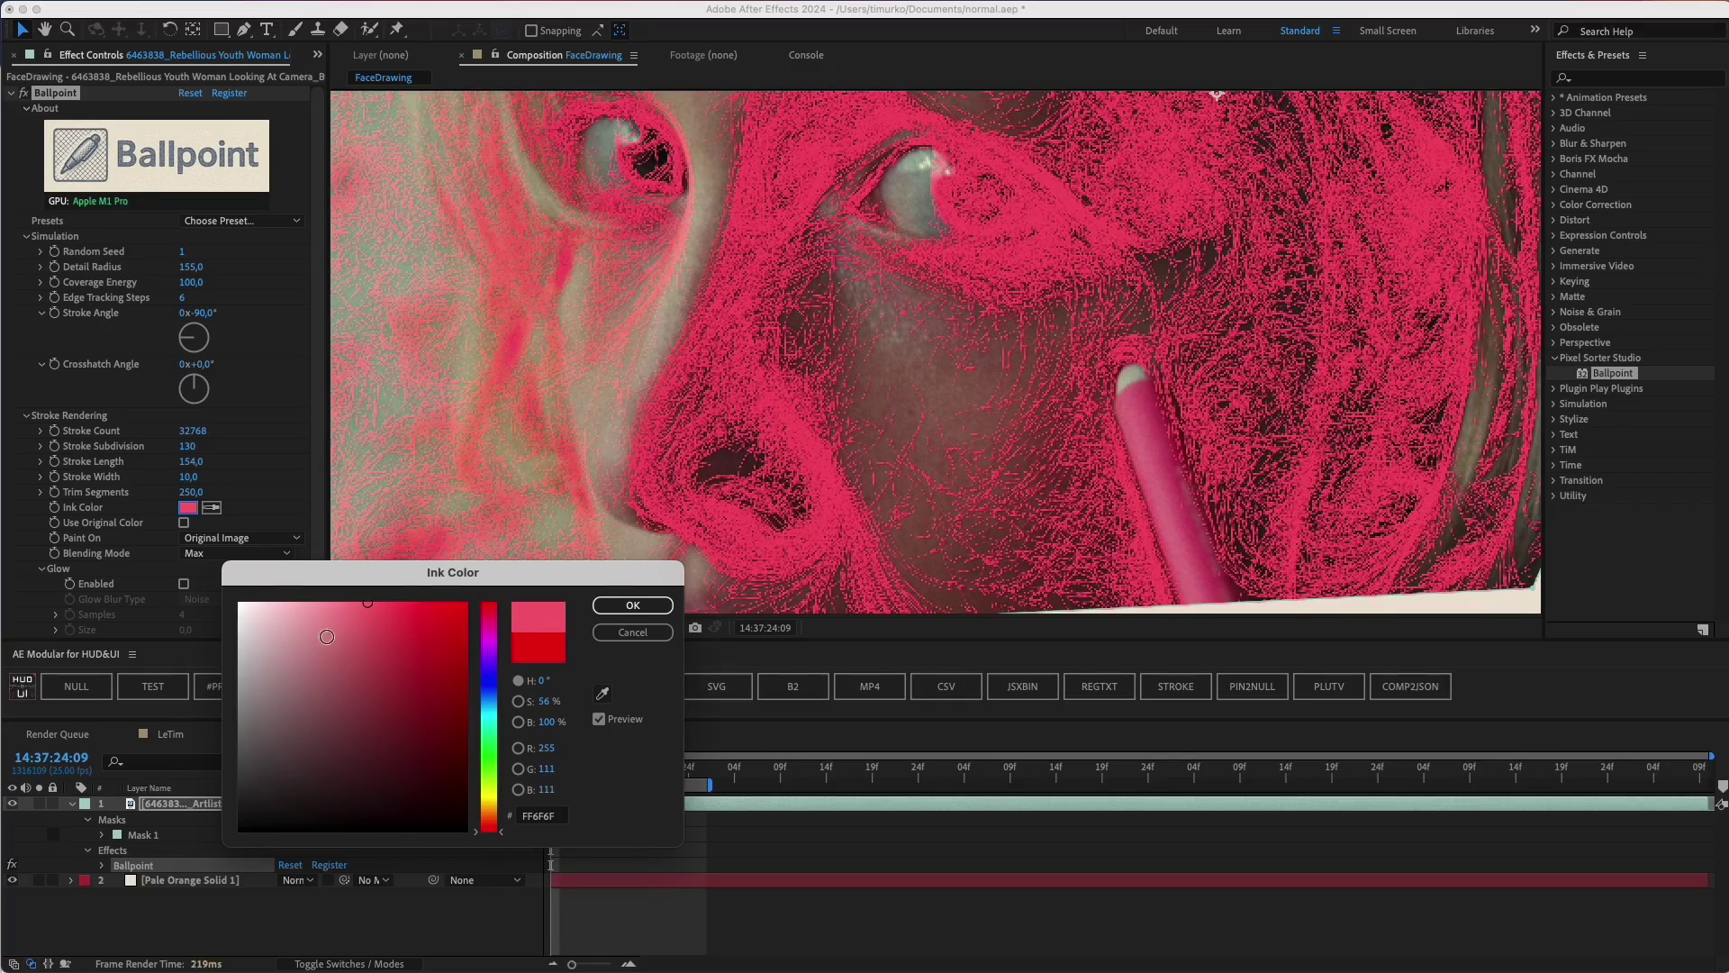
left_click_drag(327, 636, 250, 562)
mouse_move(391, 702)
left_mouse_down()
mouse_move(527, 860)
mouse_move(241, 629)
mouse_move(239, 601)
mouse_move(684, 905)
left_mouse_up()
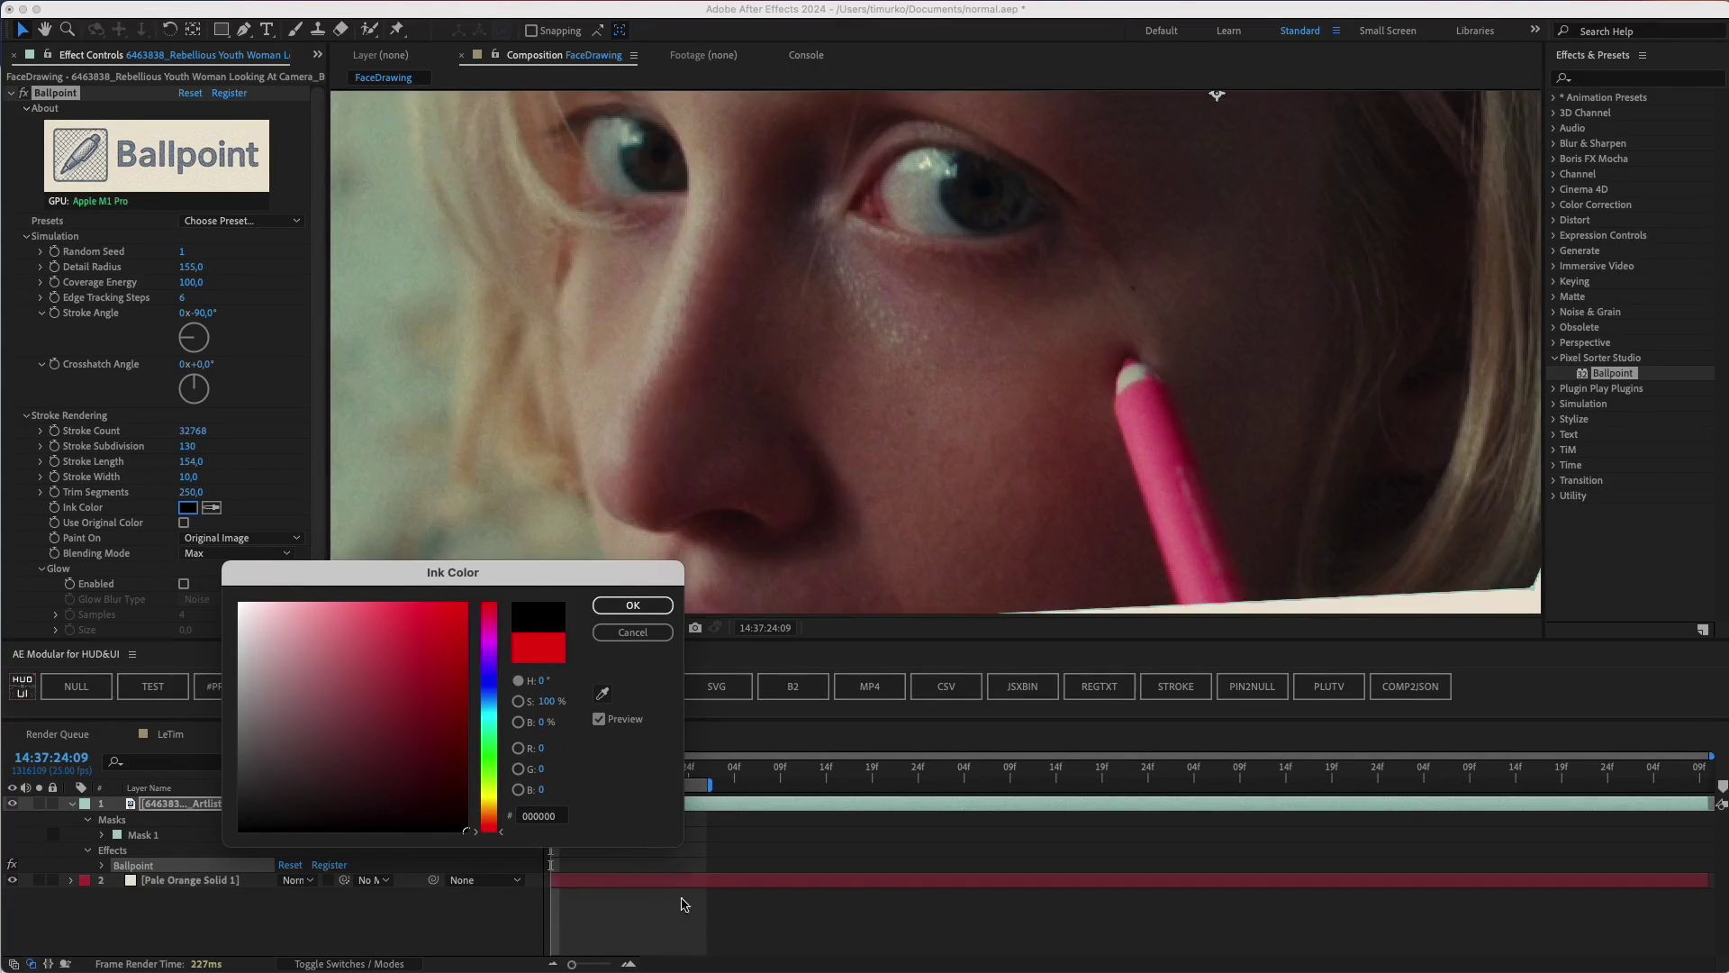
left_click(327, 705)
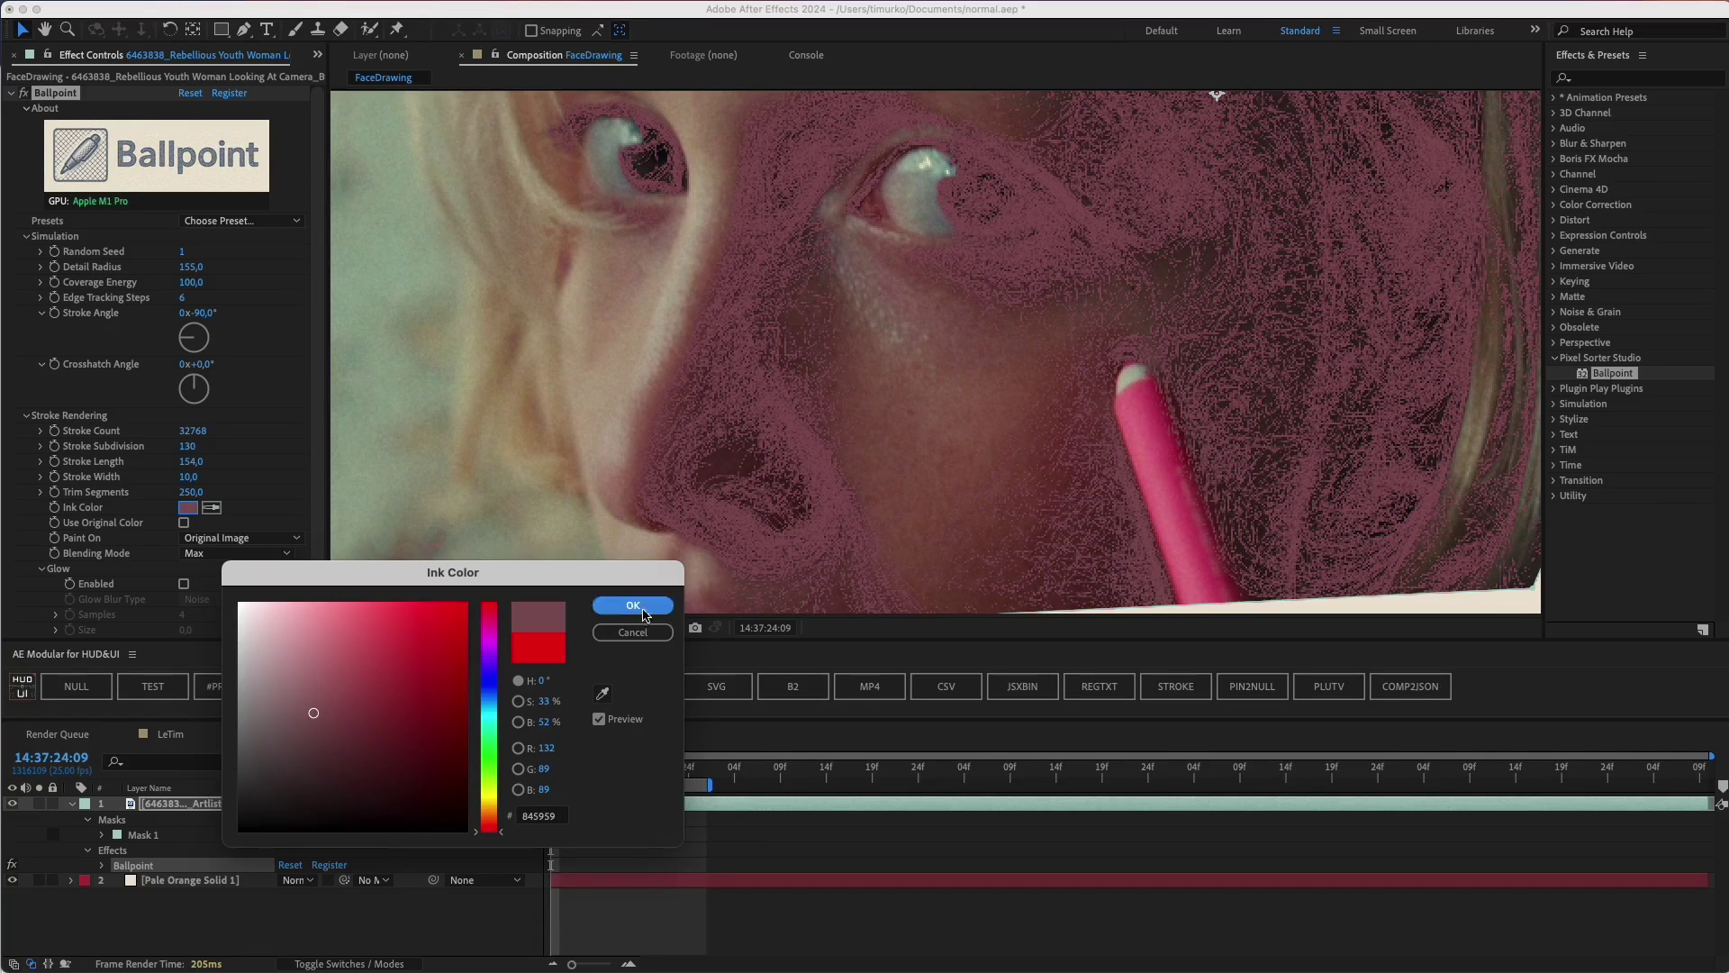
left_click(633, 605)
Set the stroke blending mode to Min and change the ink color to black 000000.
left_click(217, 555)
left_click(207, 576)
left_click(188, 507)
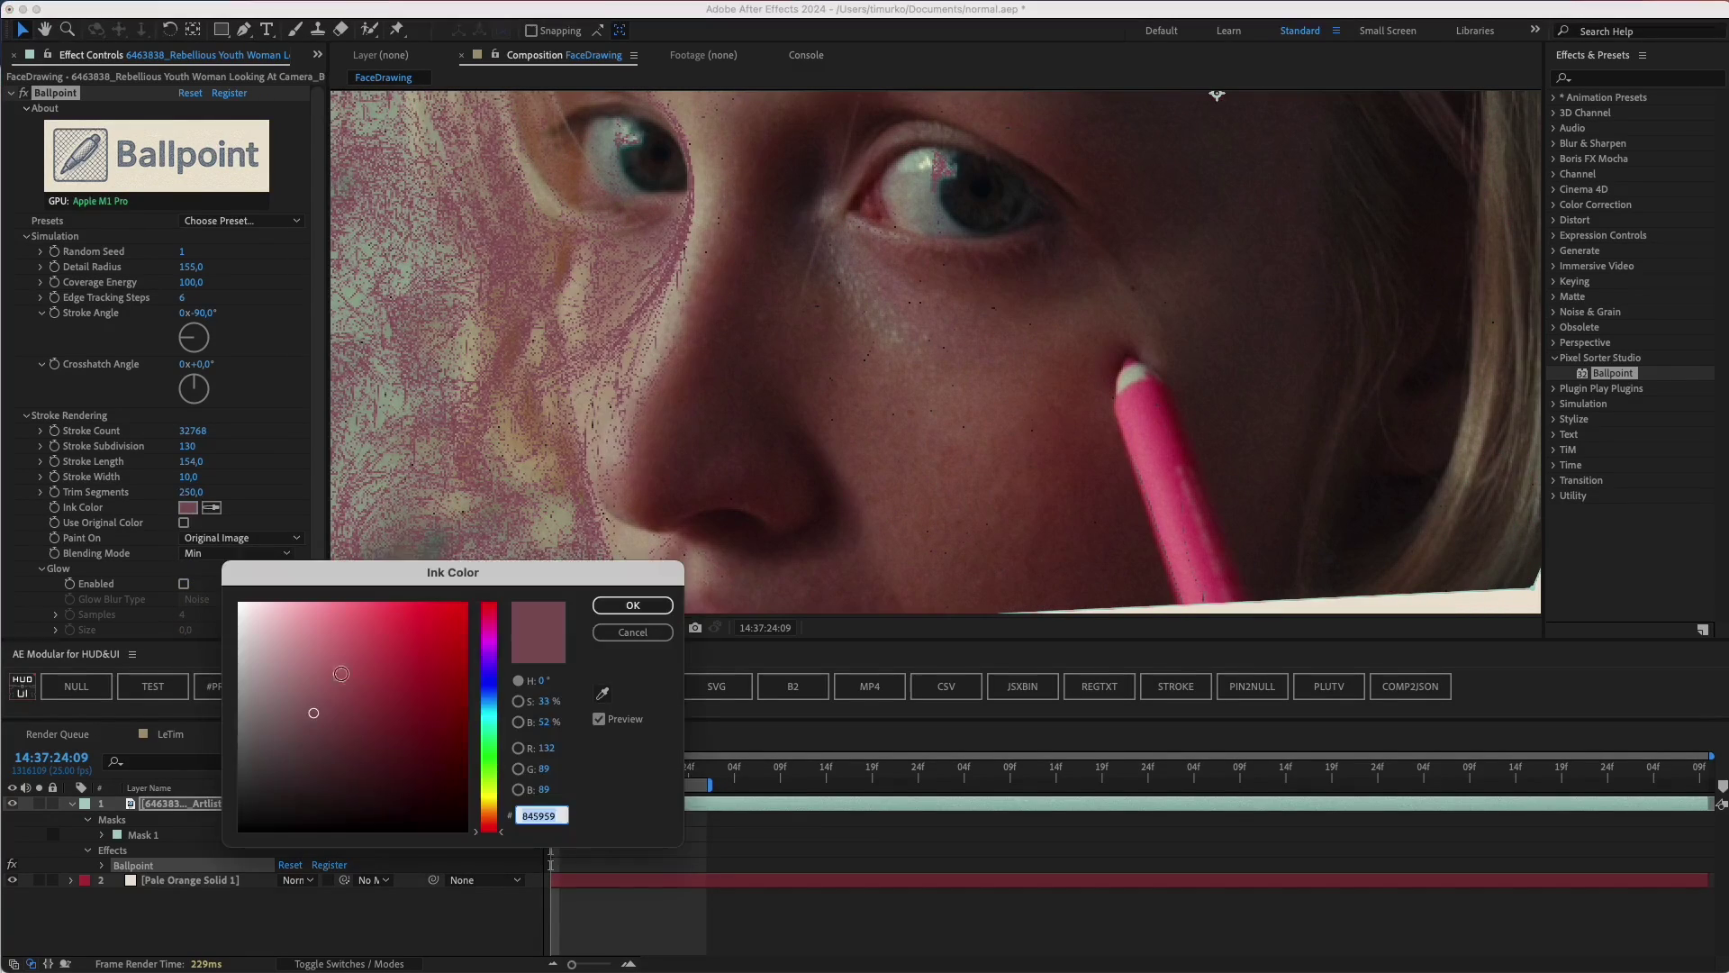
left_click(461, 684)
mouse_move(460, 683)
left_mouse_down()
mouse_move(513, 574)
mouse_move(617, 952)
left_mouse_up()
mouse_move(389, 711)
left_mouse_down()
mouse_move(357, 694)
mouse_move(565, 677)
left_mouse_up()
left_click_drag(425, 768, 536, 867)
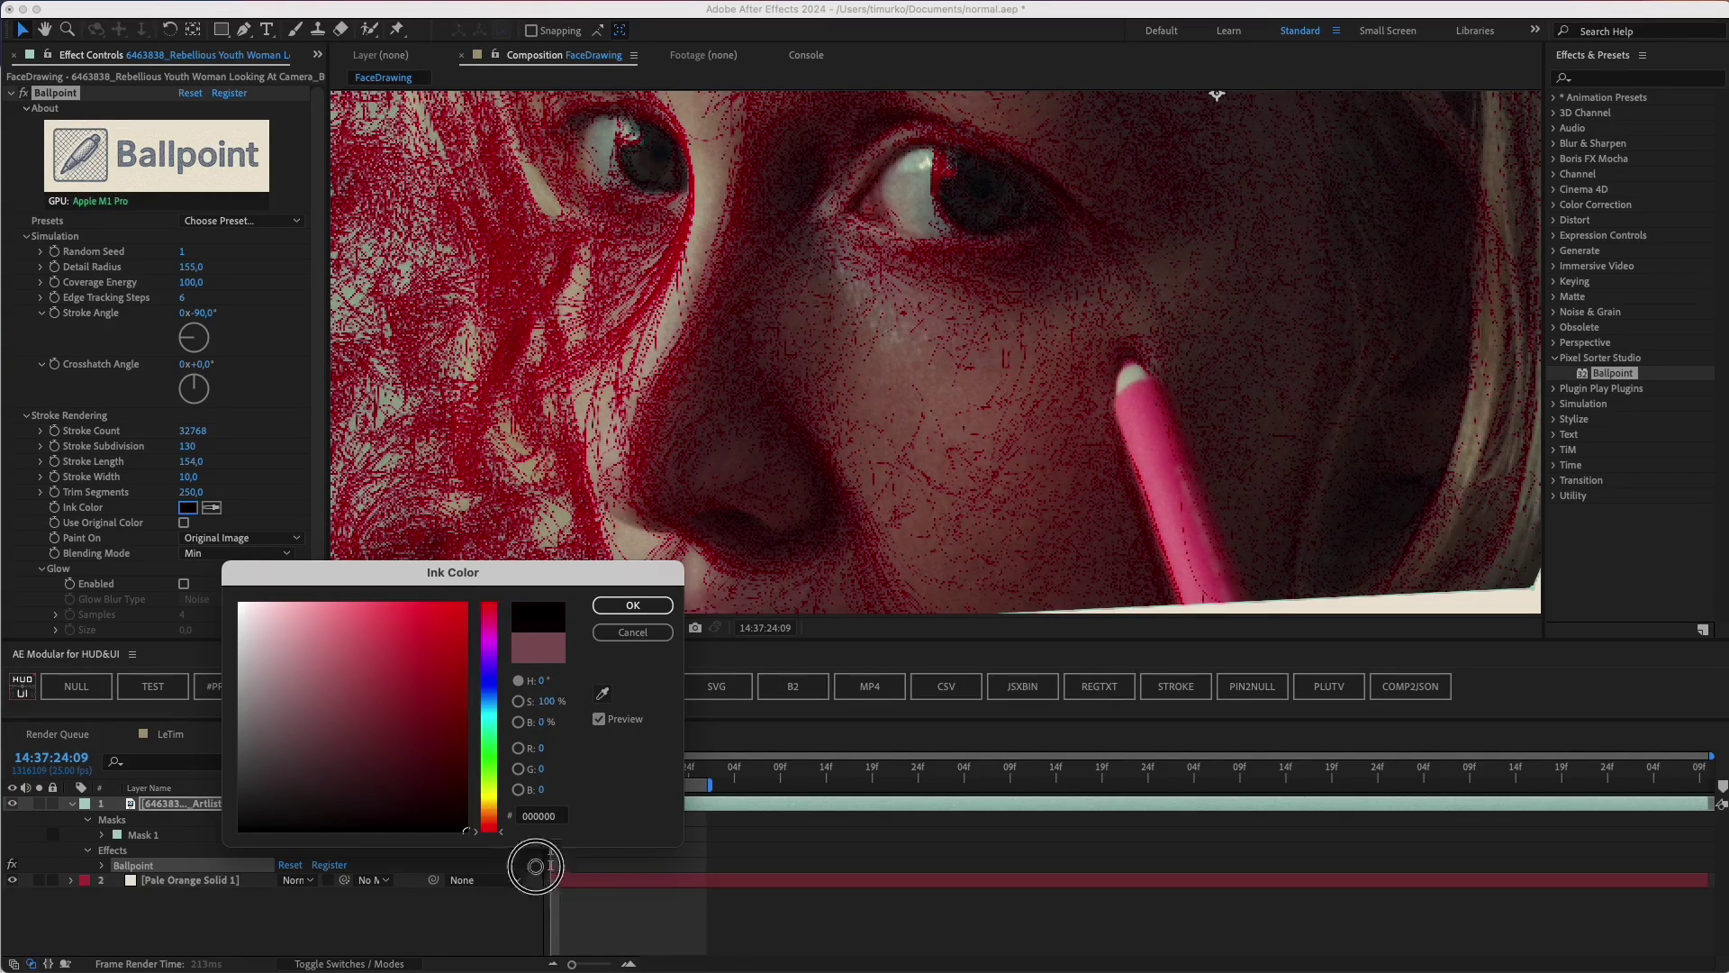
left_click(633, 606)
Try the Max blending mode with the black strokes and set it back to Min.
left_click(232, 553)
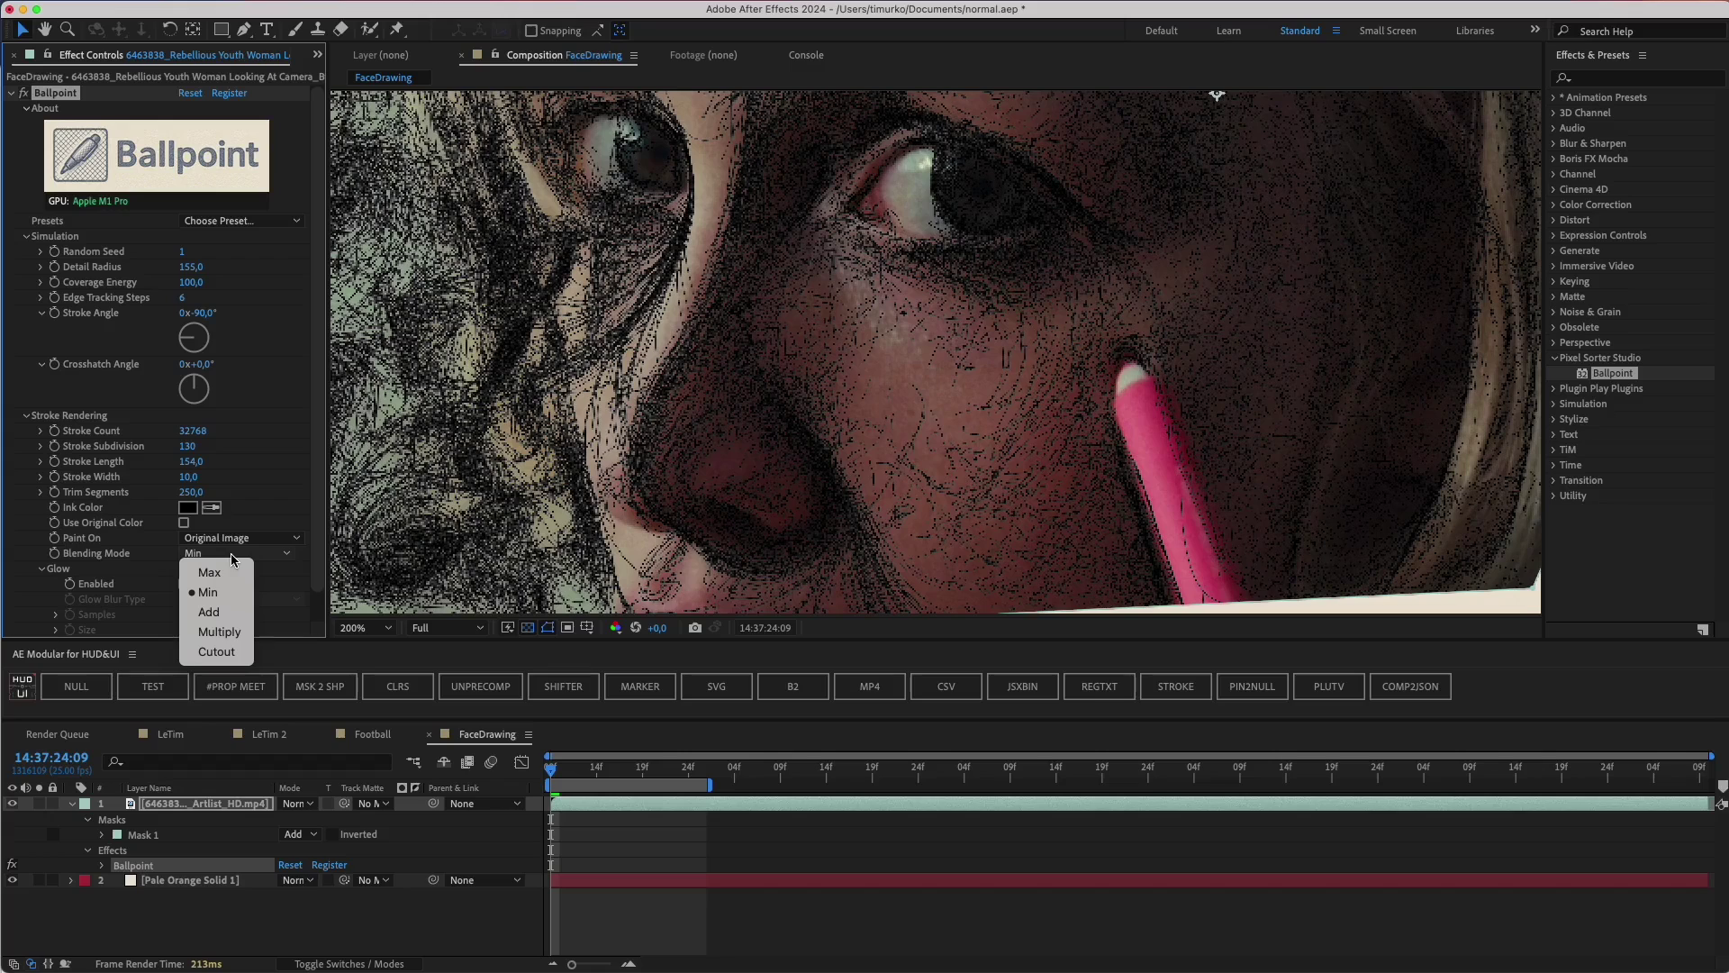
left_click(224, 571)
left_click(223, 553)
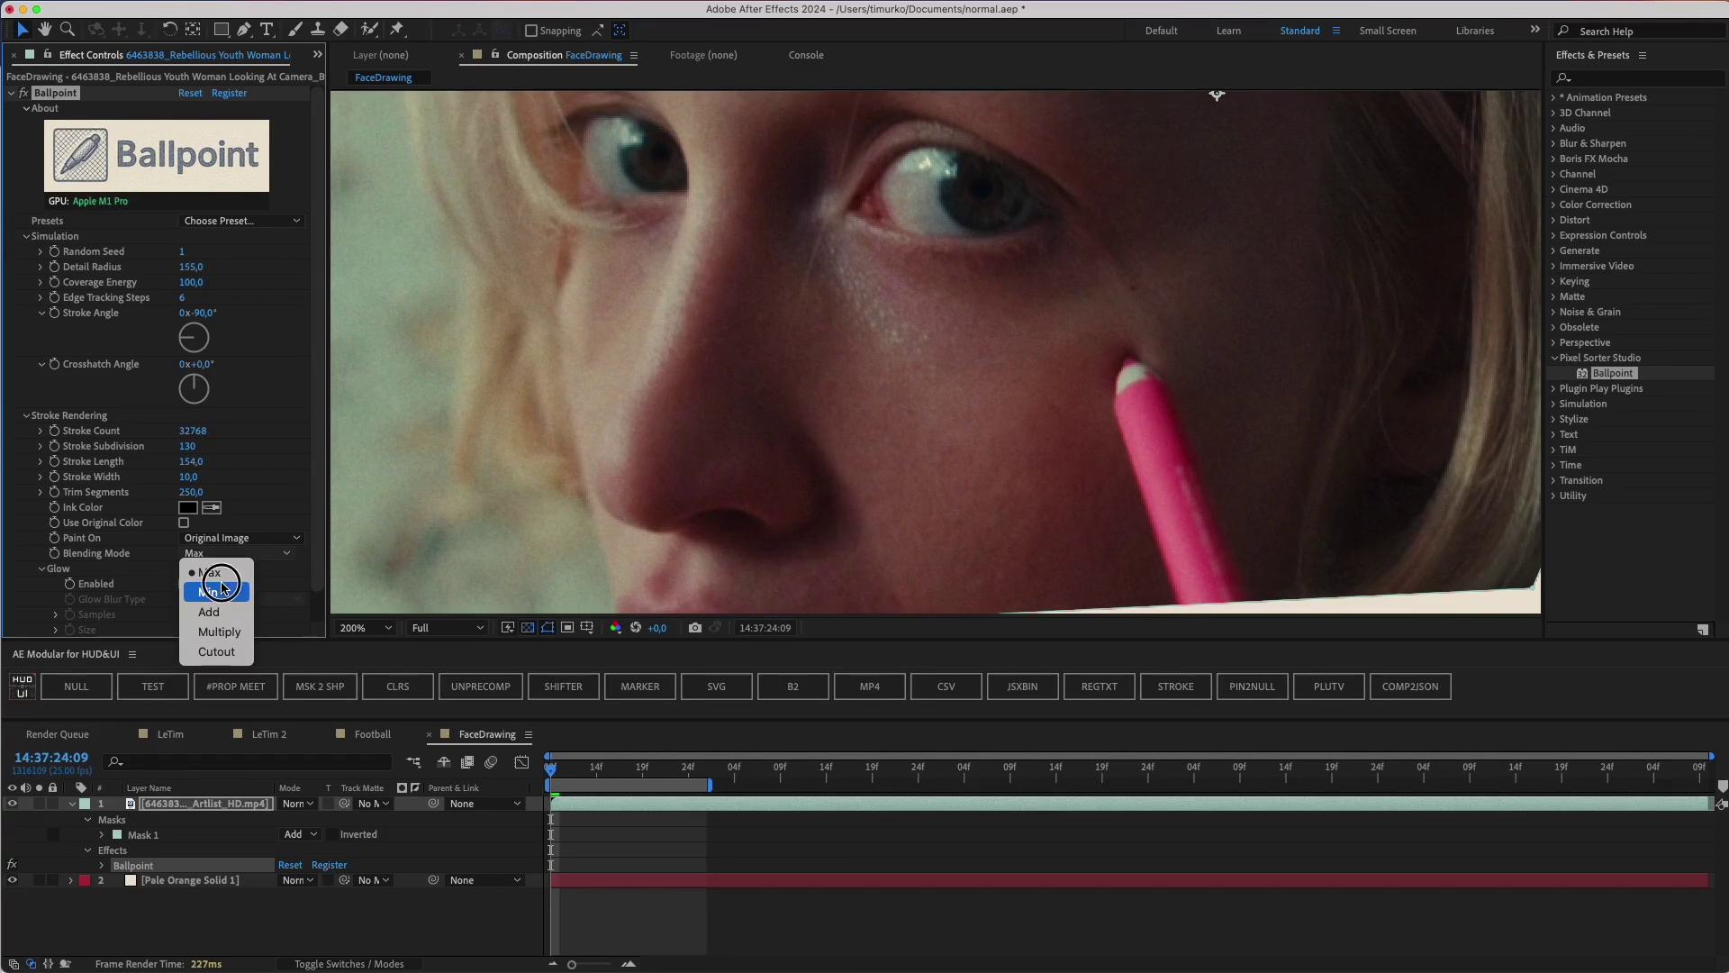
left_click(202, 556)
Set the ink color of the strokes to a bright green.
left_click(187, 507)
left_click(489, 772)
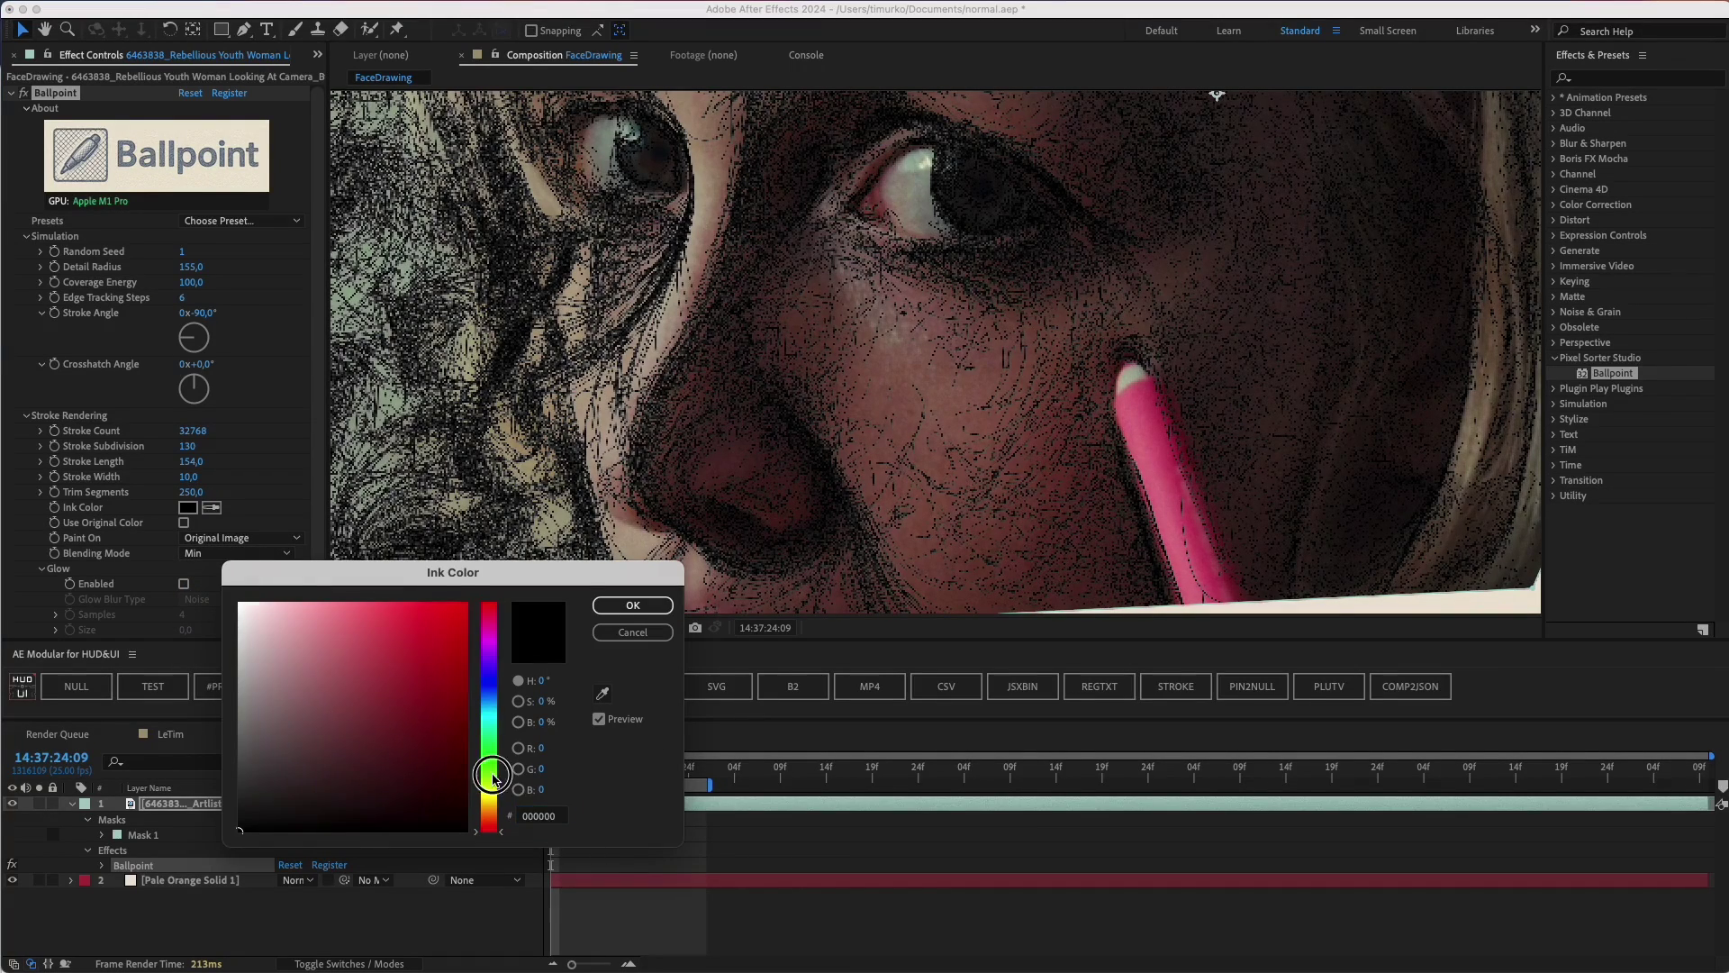
left_click(633, 605)
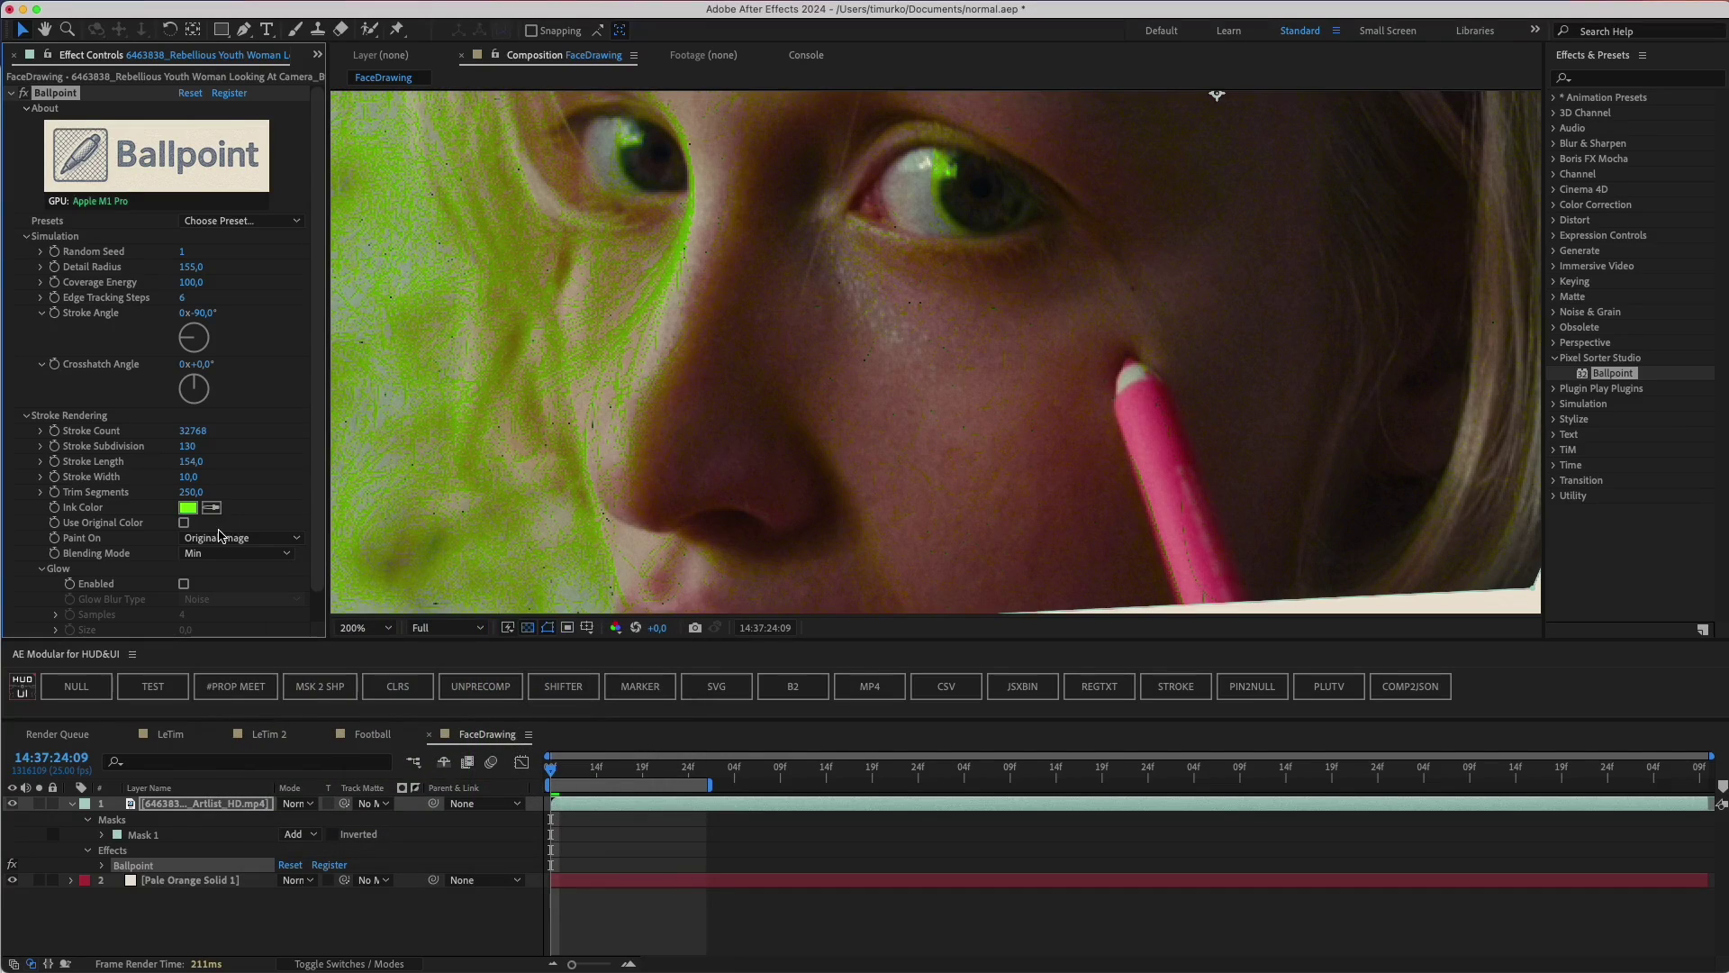
left_click(241, 538)
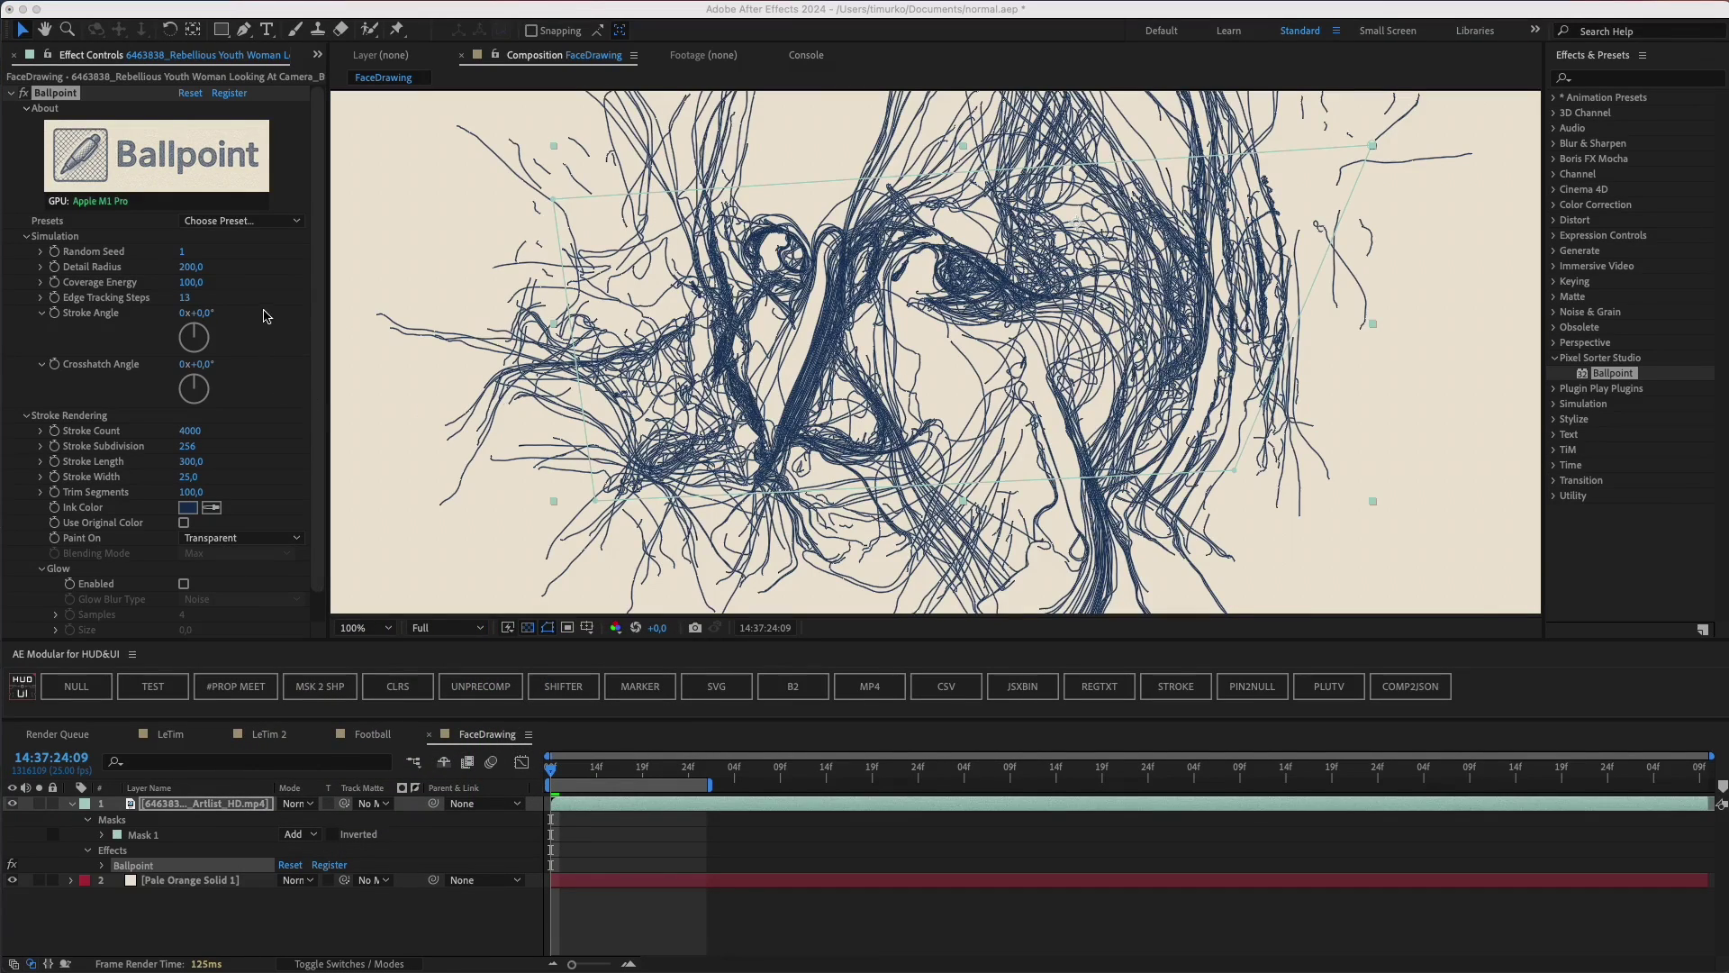
Reduce the Detail Radius of the strokes to 5.
left_click(264, 311)
left_click(190, 268)
left_click_drag(191, 269, 170, 268)
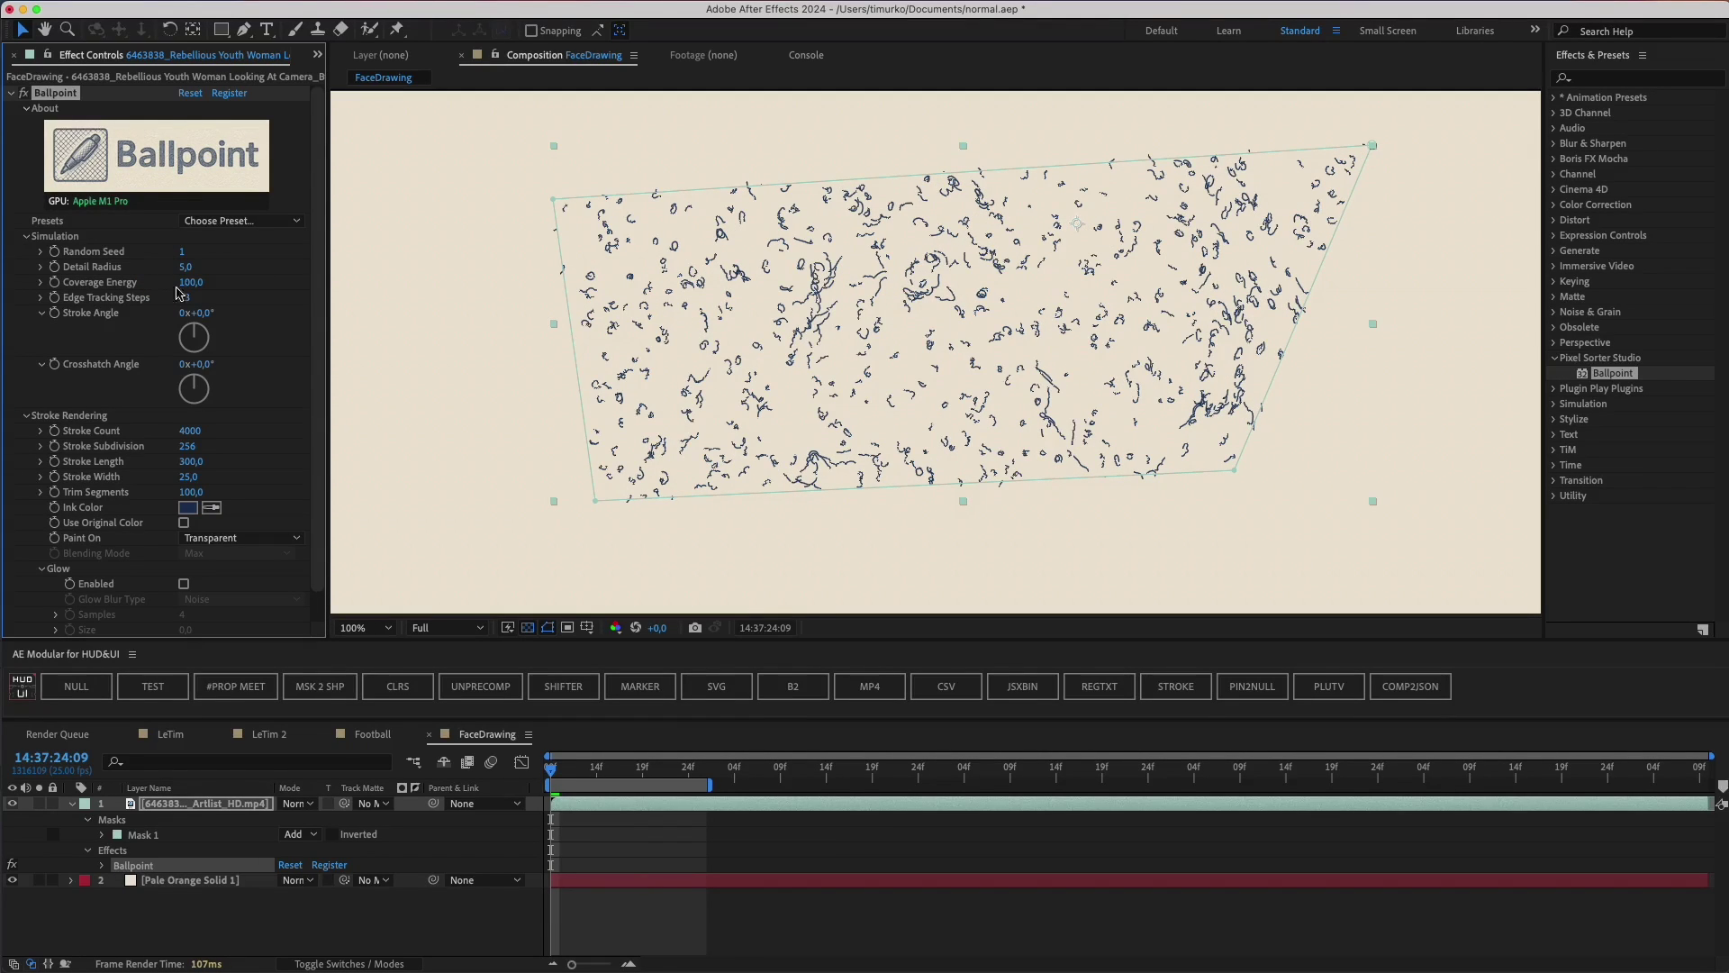
Set the mode of Mask 1 to None so the strokes cover the whole frame.
left_click(300, 834)
left_click(315, 746)
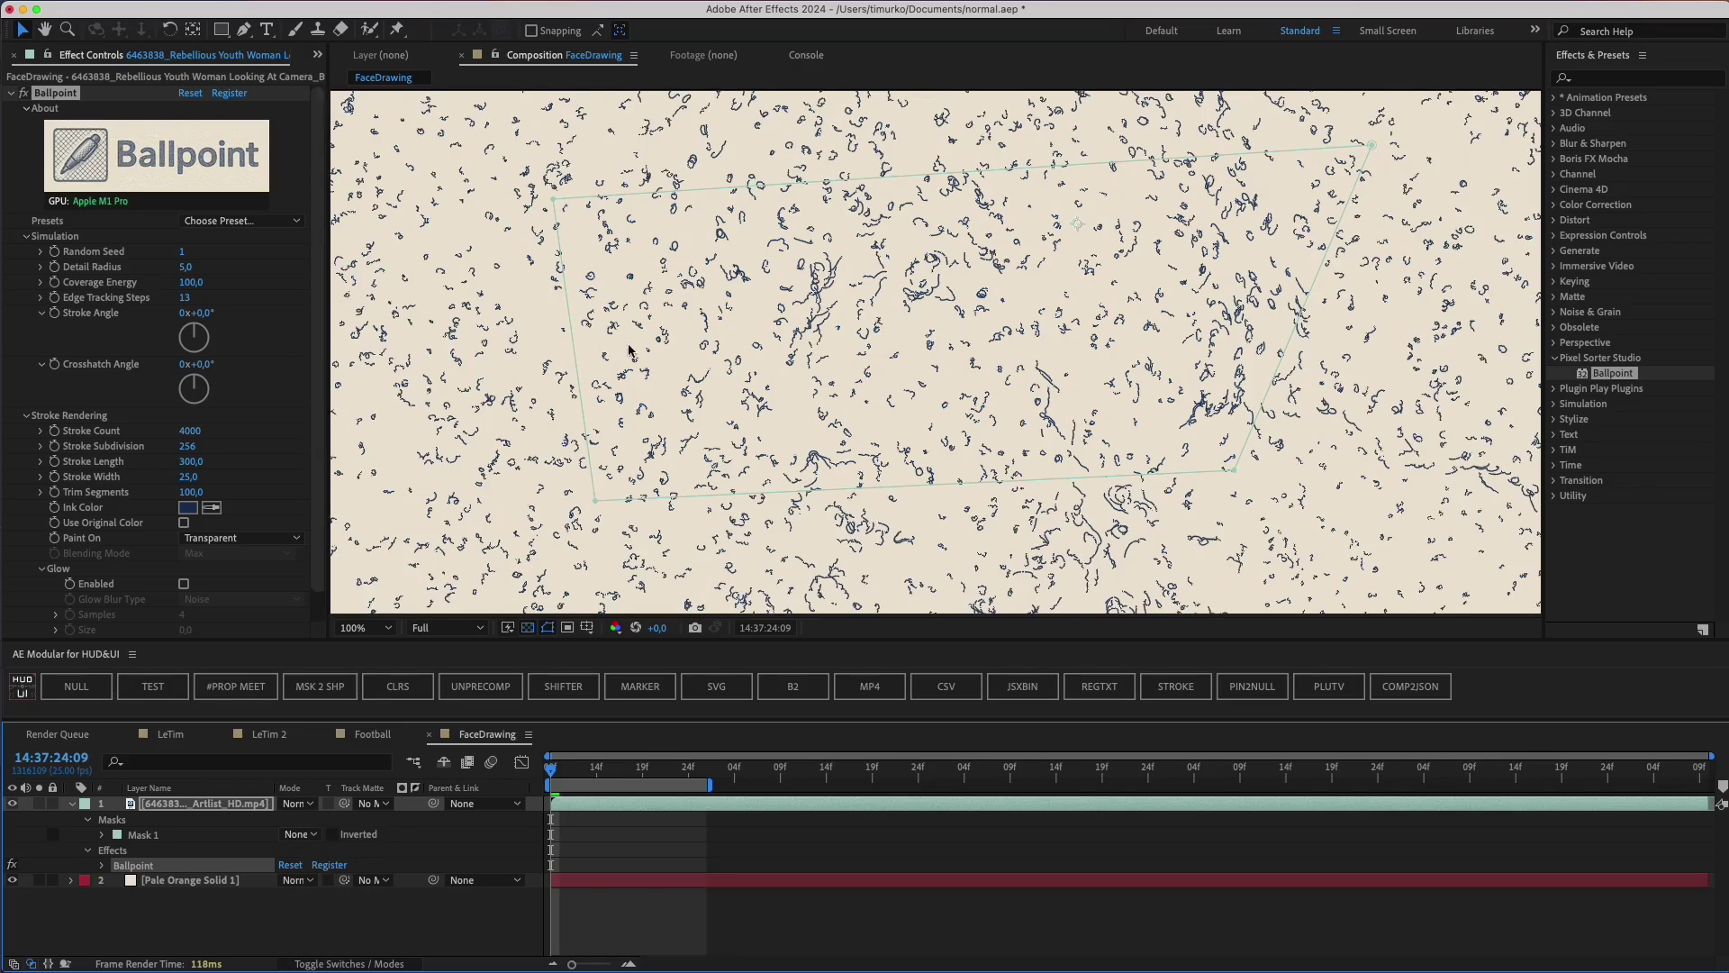
scroll(865, 347, "down", 2)
left_click_drag(861, 346, 800, 417)
Try Detail Radius values of 2 and 2878 and undo the large-radius change.
left_click(182, 270)
type("2")
key("Return")
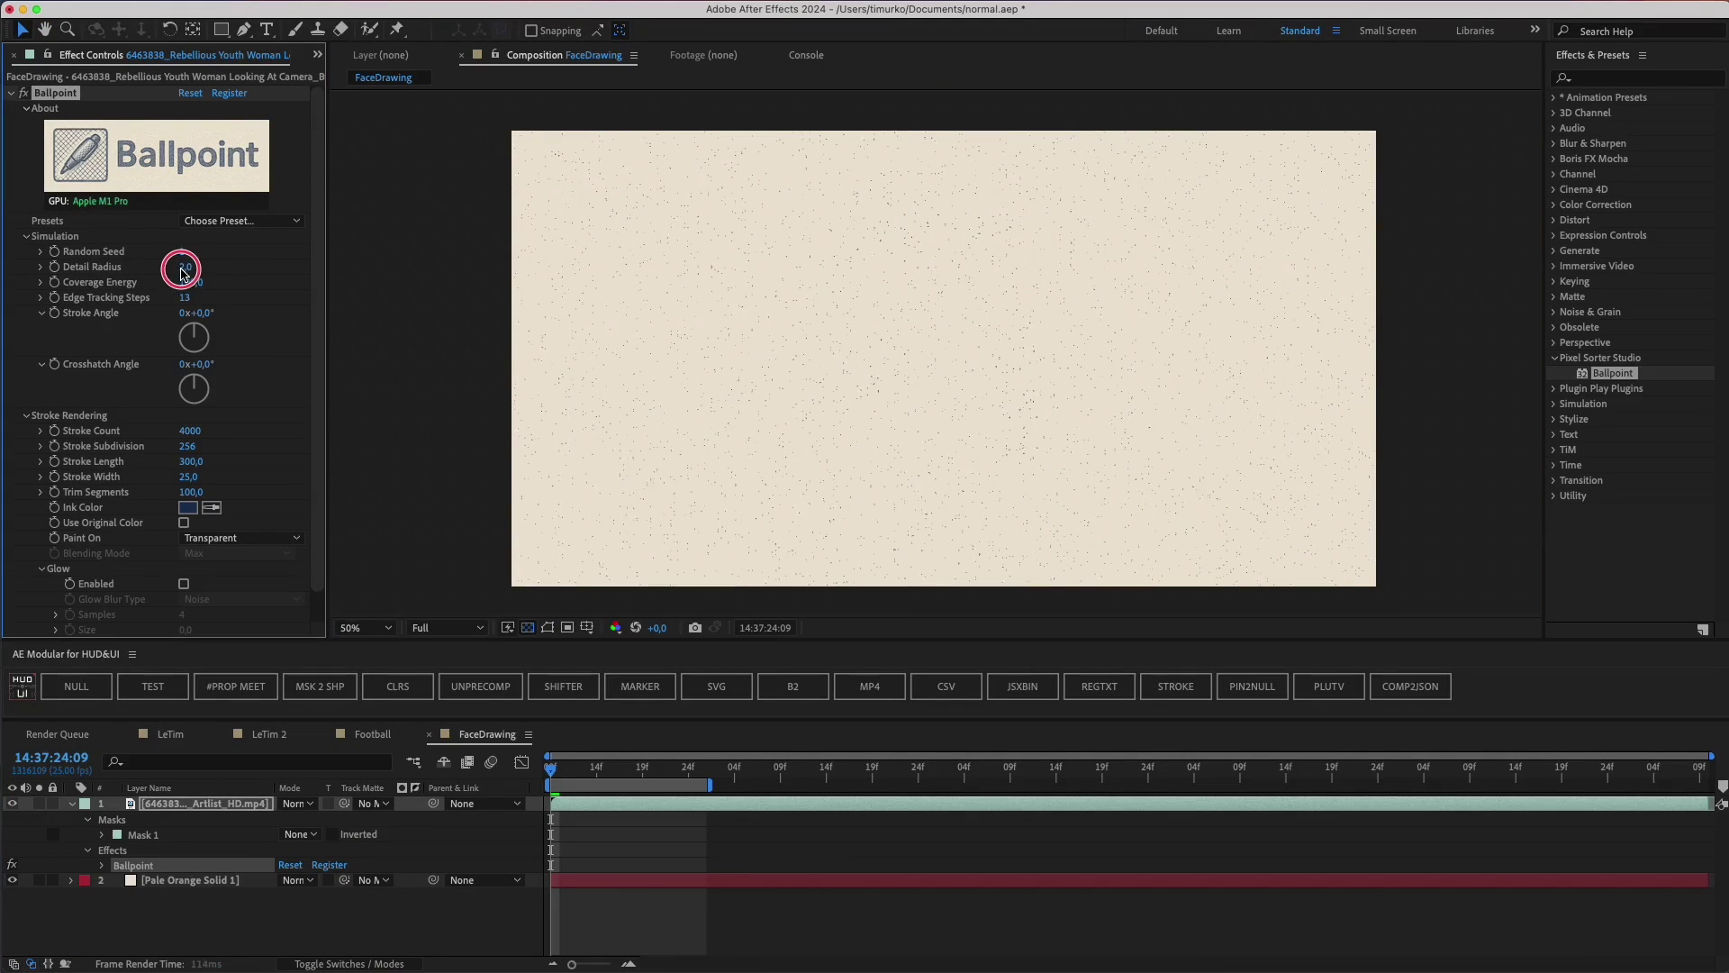
mouse_move(182, 273)
left_mouse_down()
mouse_move(570, 303)
mouse_move(547, 304)
left_mouse_up()
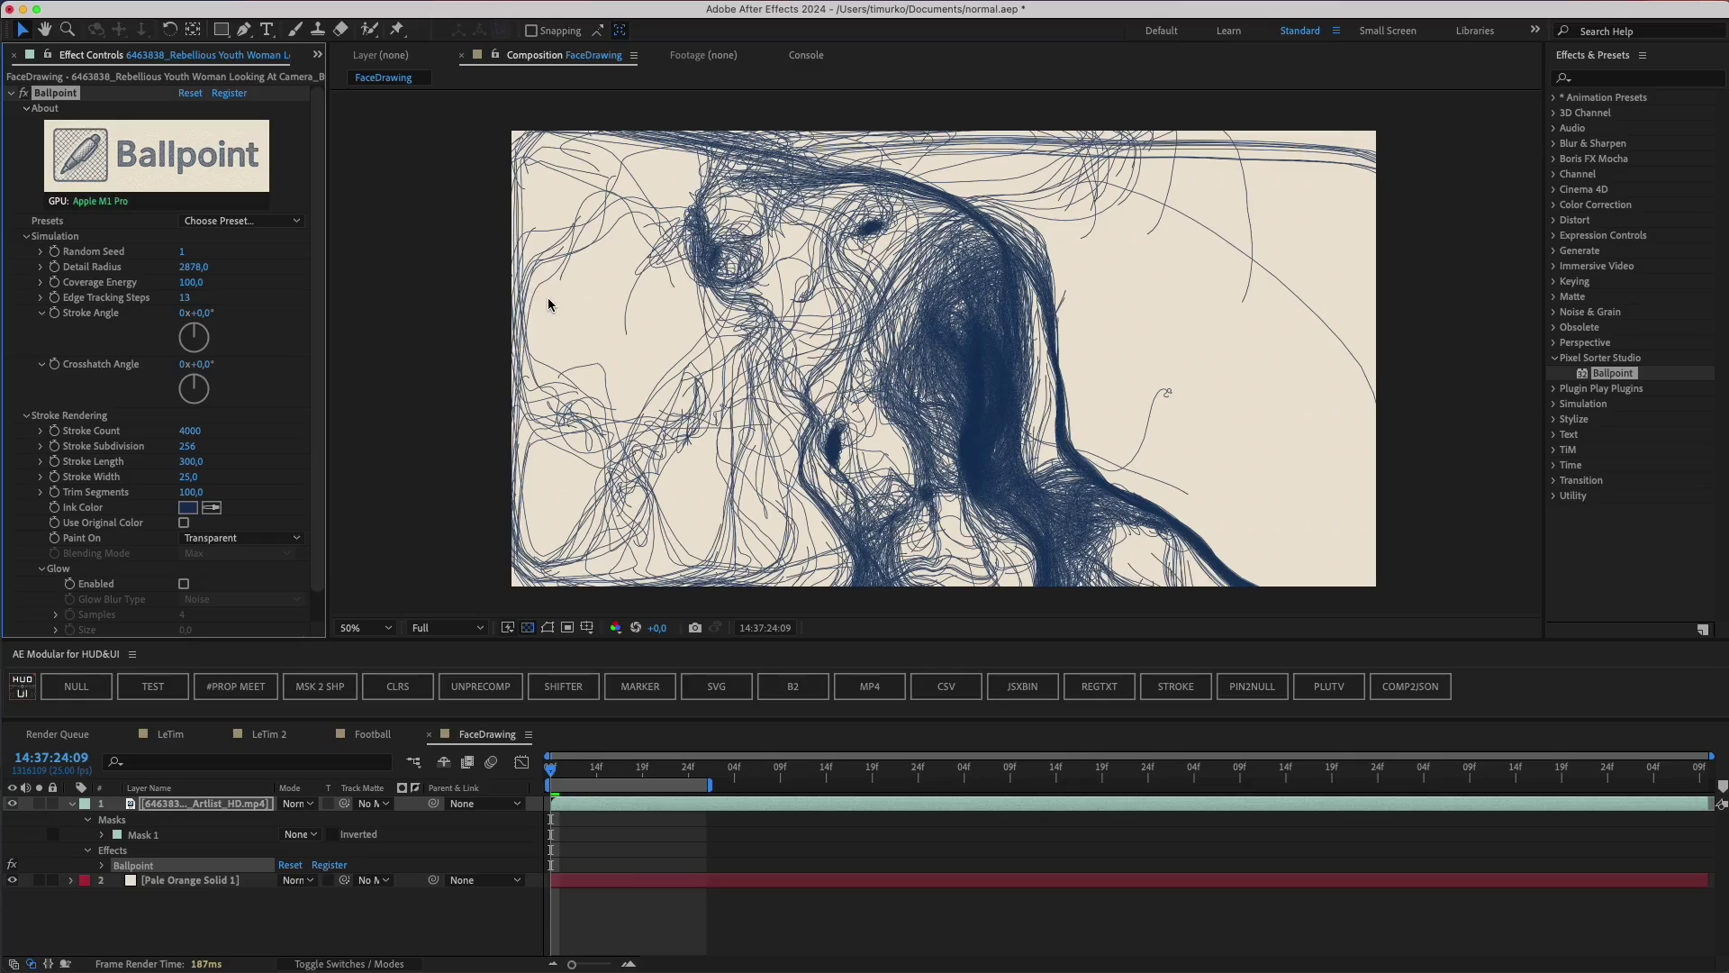
key("super+z")
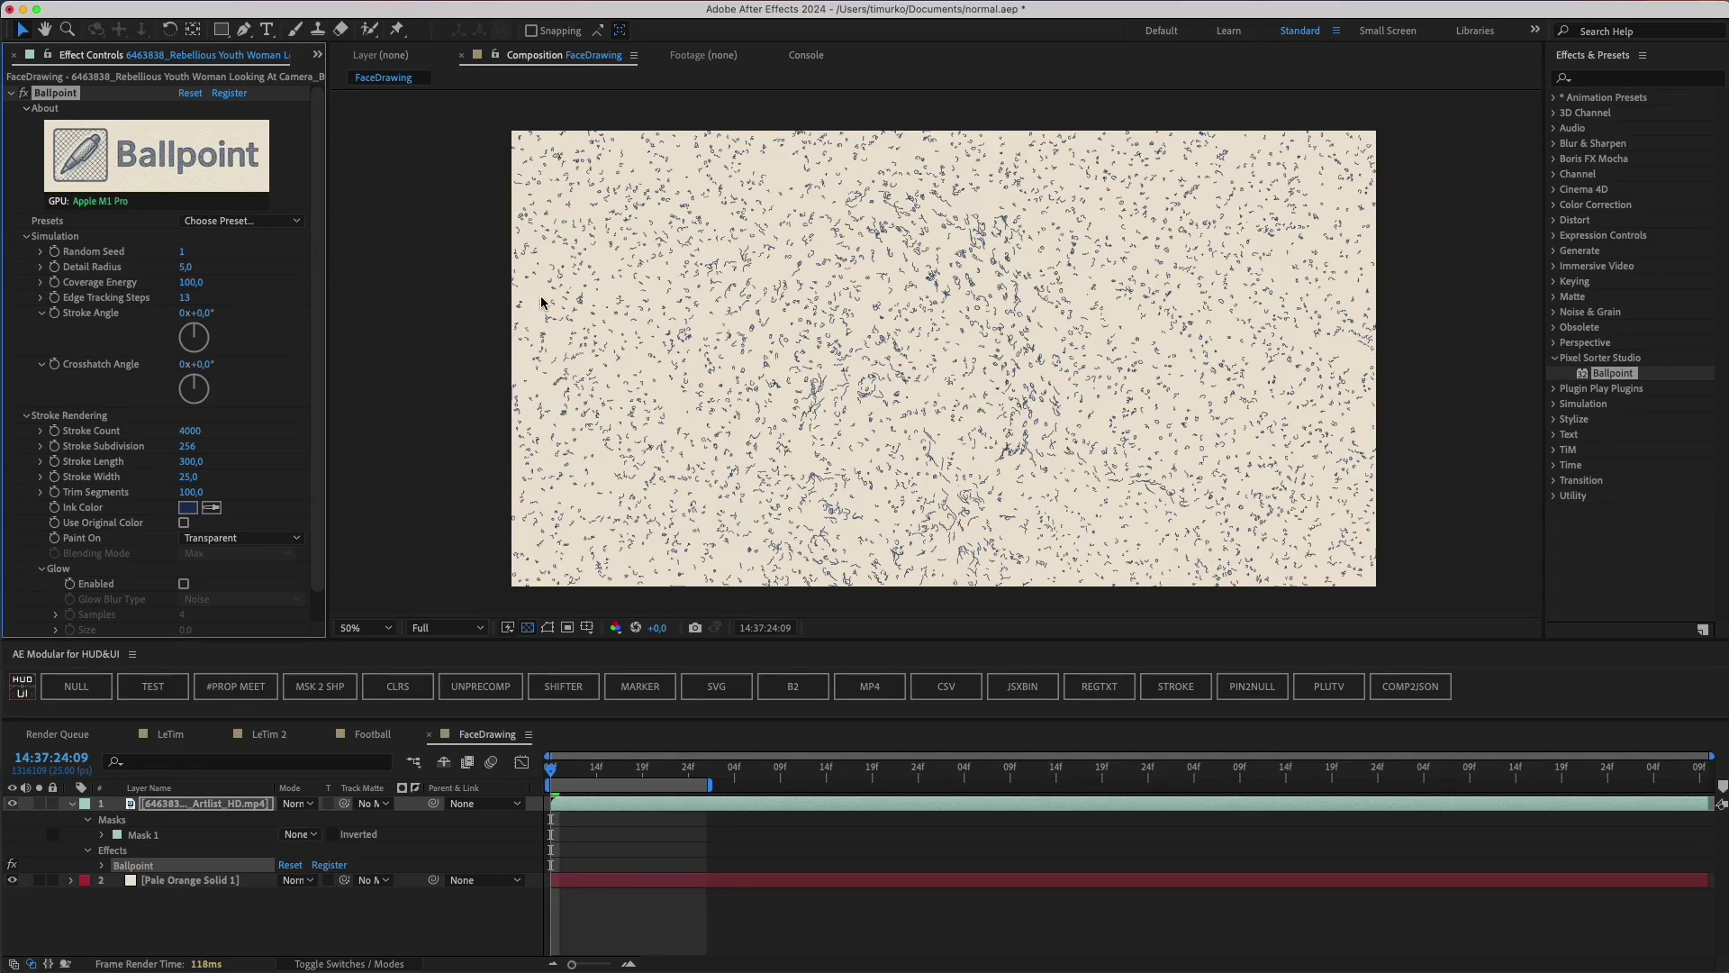
Try a Detail Radius of 135, set it to 40, and reduce Coverage Energy to 11.
left_click_drag(185, 268, 199, 268)
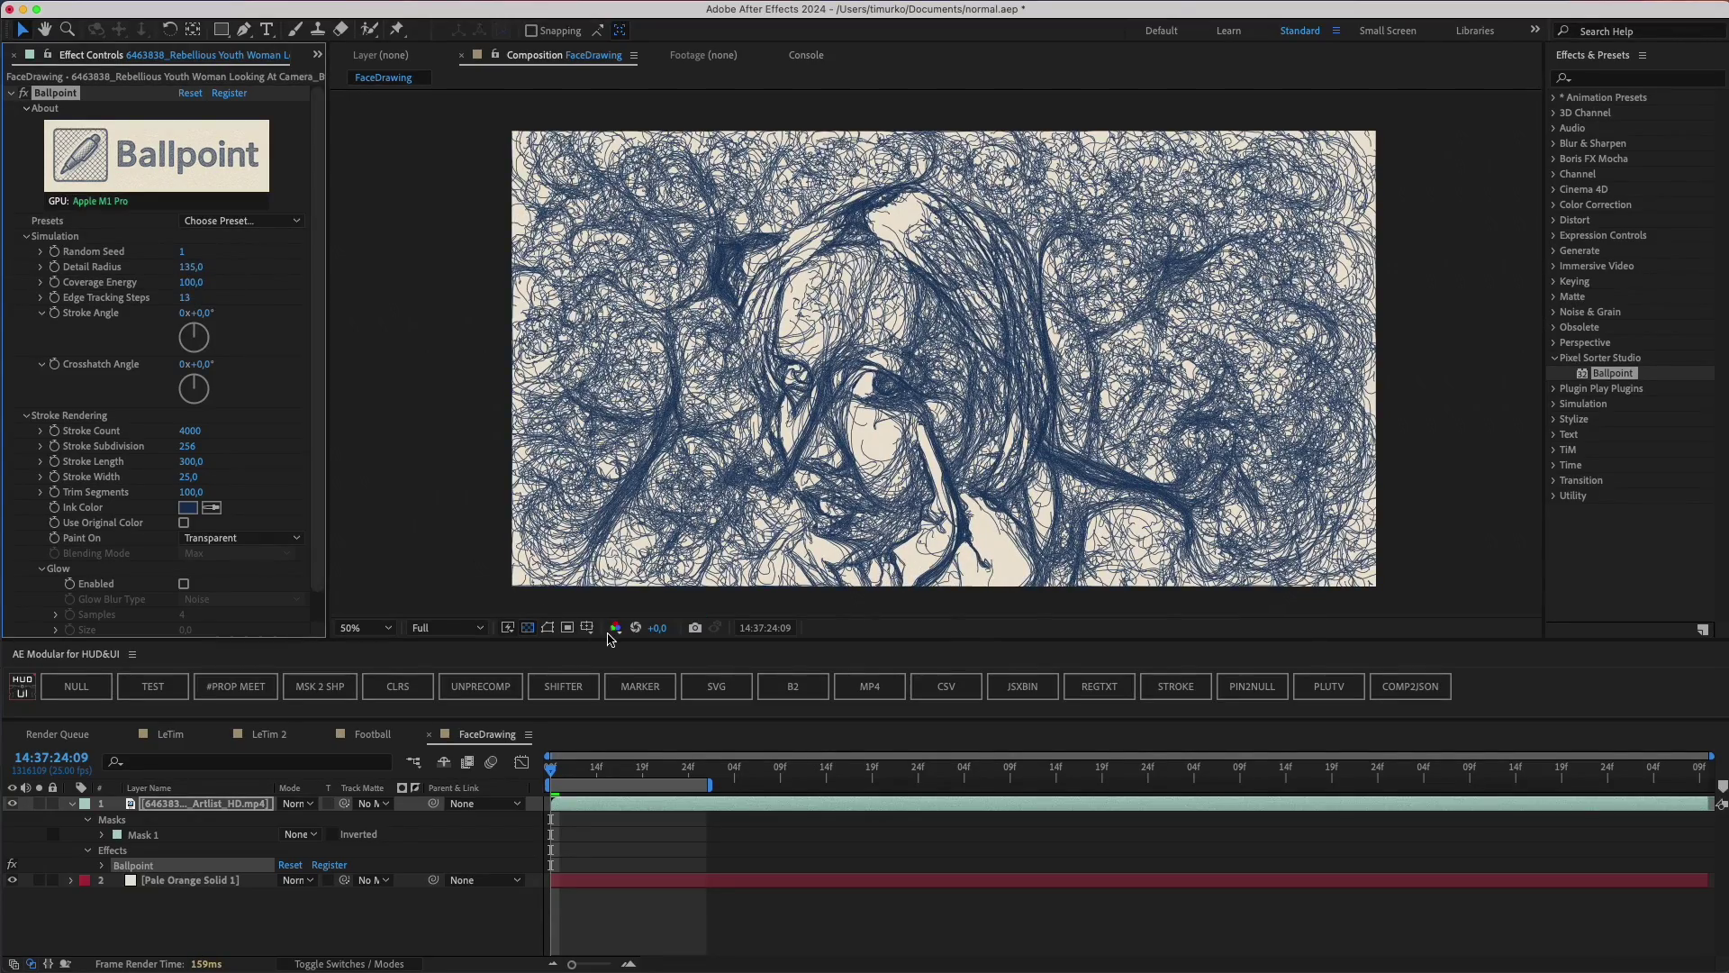
mouse_move(198, 282)
left_mouse_down()
mouse_move(243, 283)
mouse_move(176, 267)
mouse_move(210, 284)
mouse_move(175, 286)
left_mouse_up()
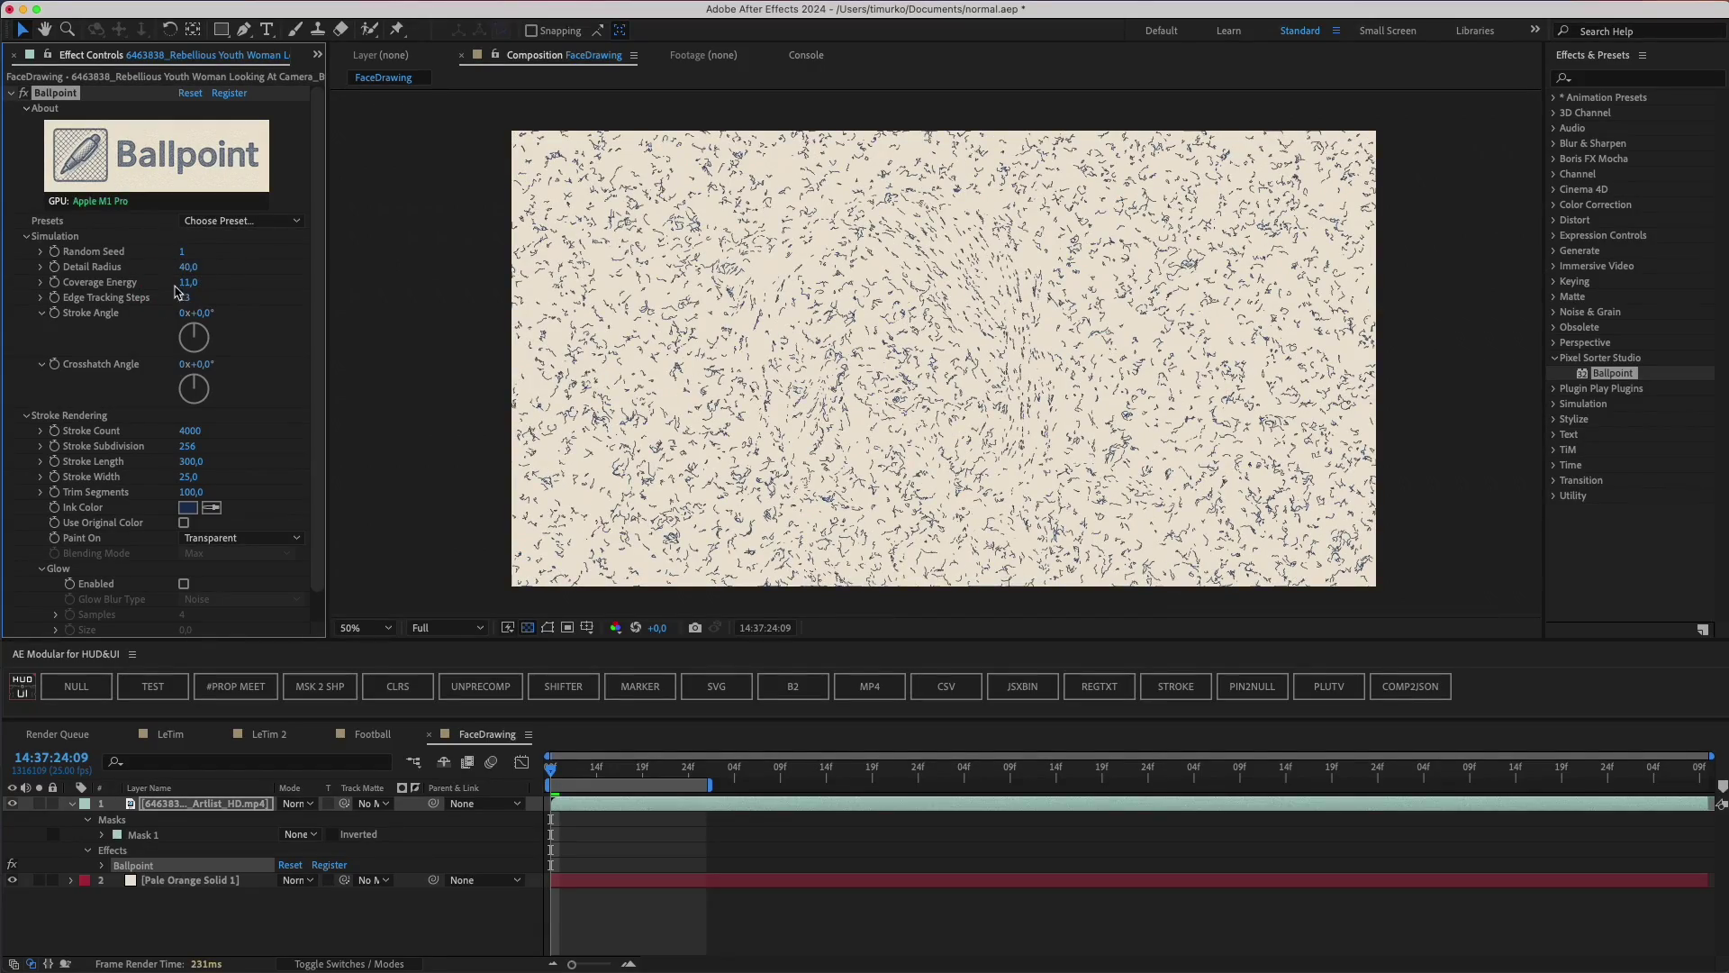
scroll(787, 311, "up", 2)
scroll(787, 311, "down", 2)
Set Coverage Energy to 57 and Edge Tracking Steps to 255.
mouse_move(191, 284)
left_mouse_down()
mouse_move(191, 303)
mouse_move(224, 287)
mouse_move(193, 282)
mouse_move(279, 304)
mouse_move(99, 309)
left_mouse_up()
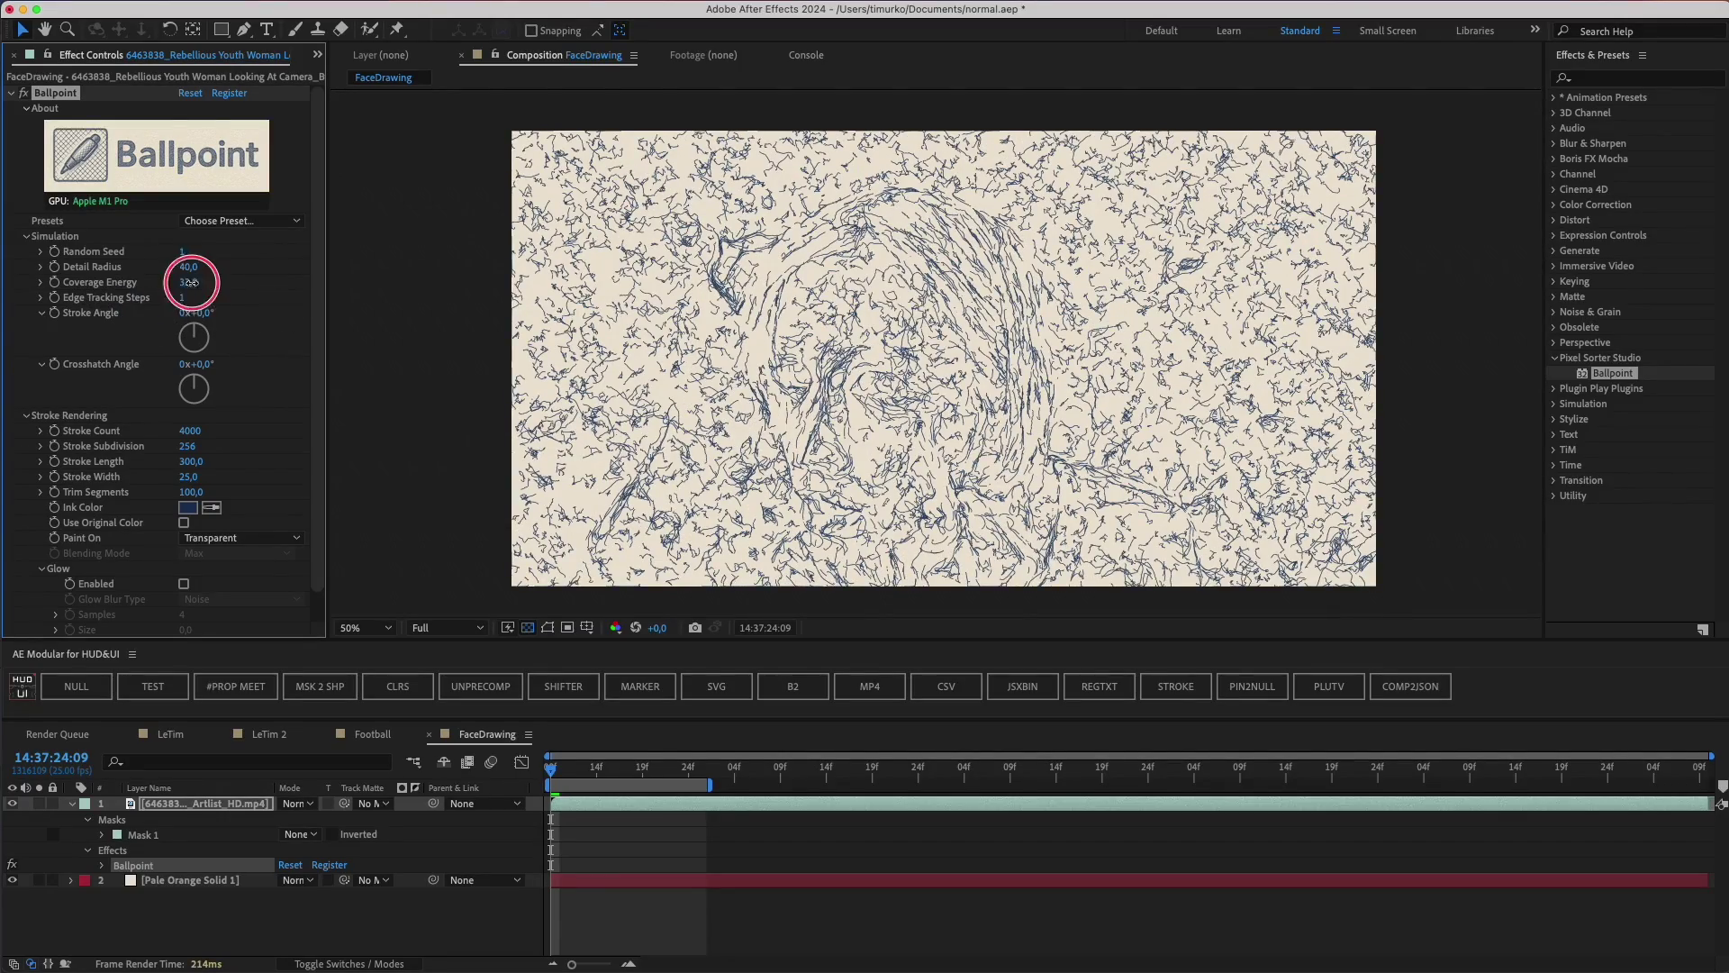
mouse_move(192, 282)
left_mouse_down()
mouse_move(297, 303)
mouse_move(130, 312)
left_mouse_up()
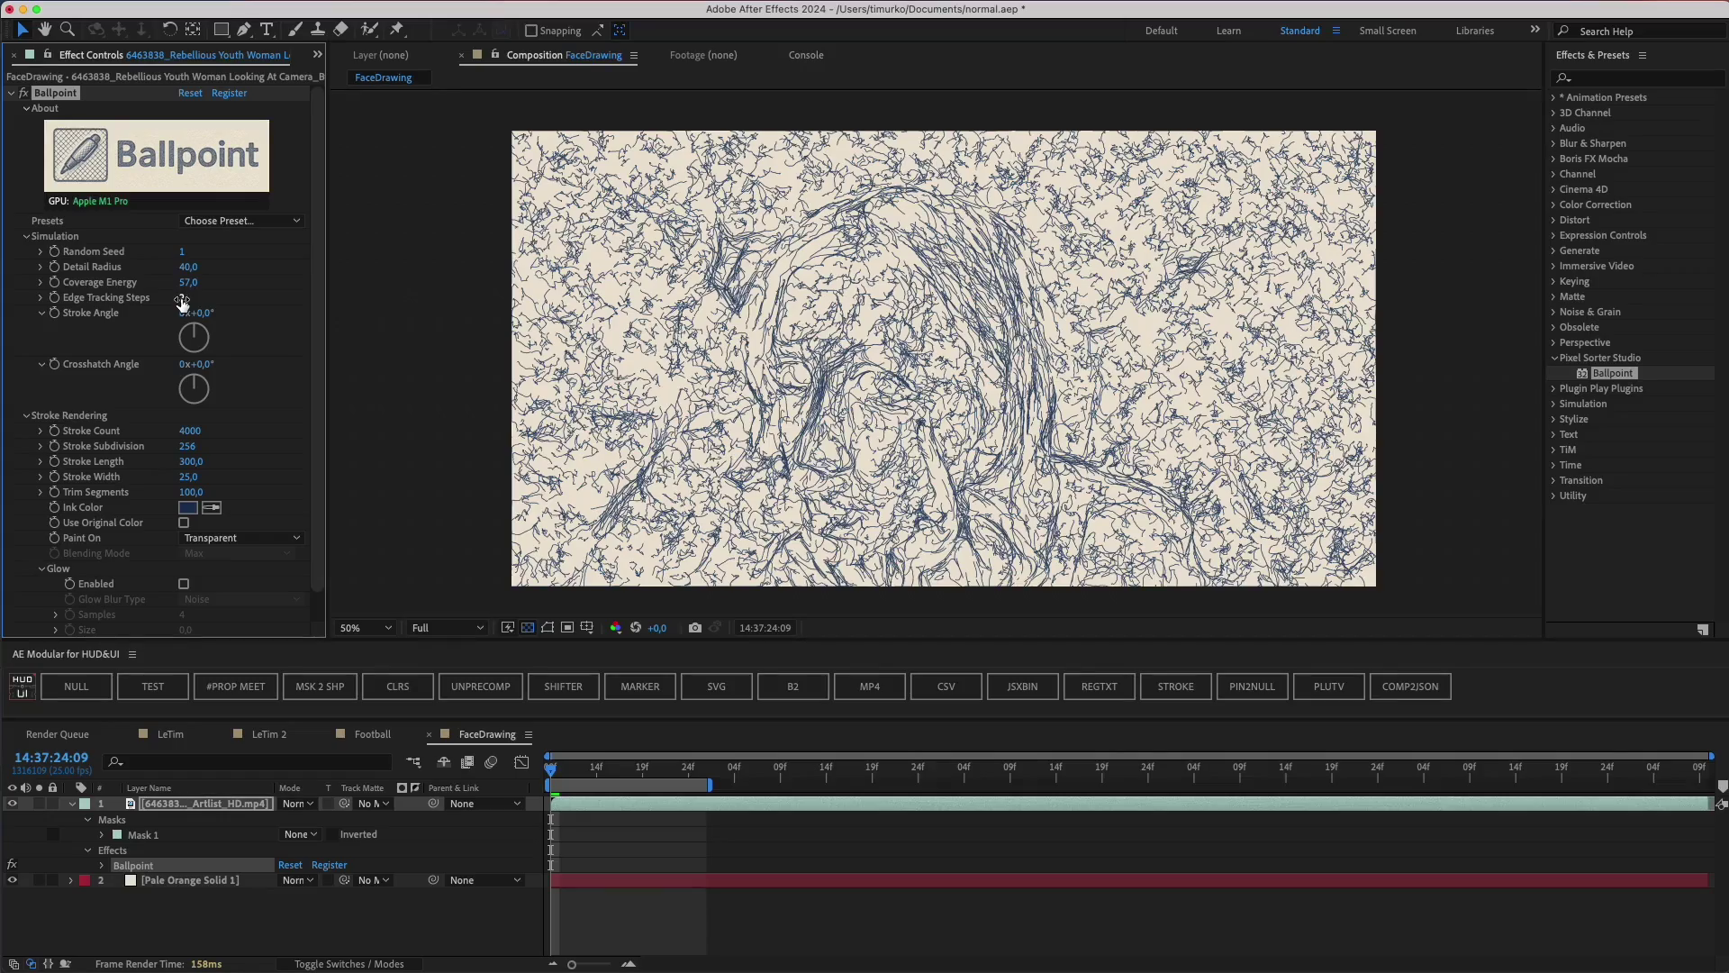
mouse_move(181, 301)
left_mouse_down()
mouse_move(180, 267)
mouse_move(196, 268)
mouse_move(200, 300)
mouse_move(652, 339)
left_mouse_up()
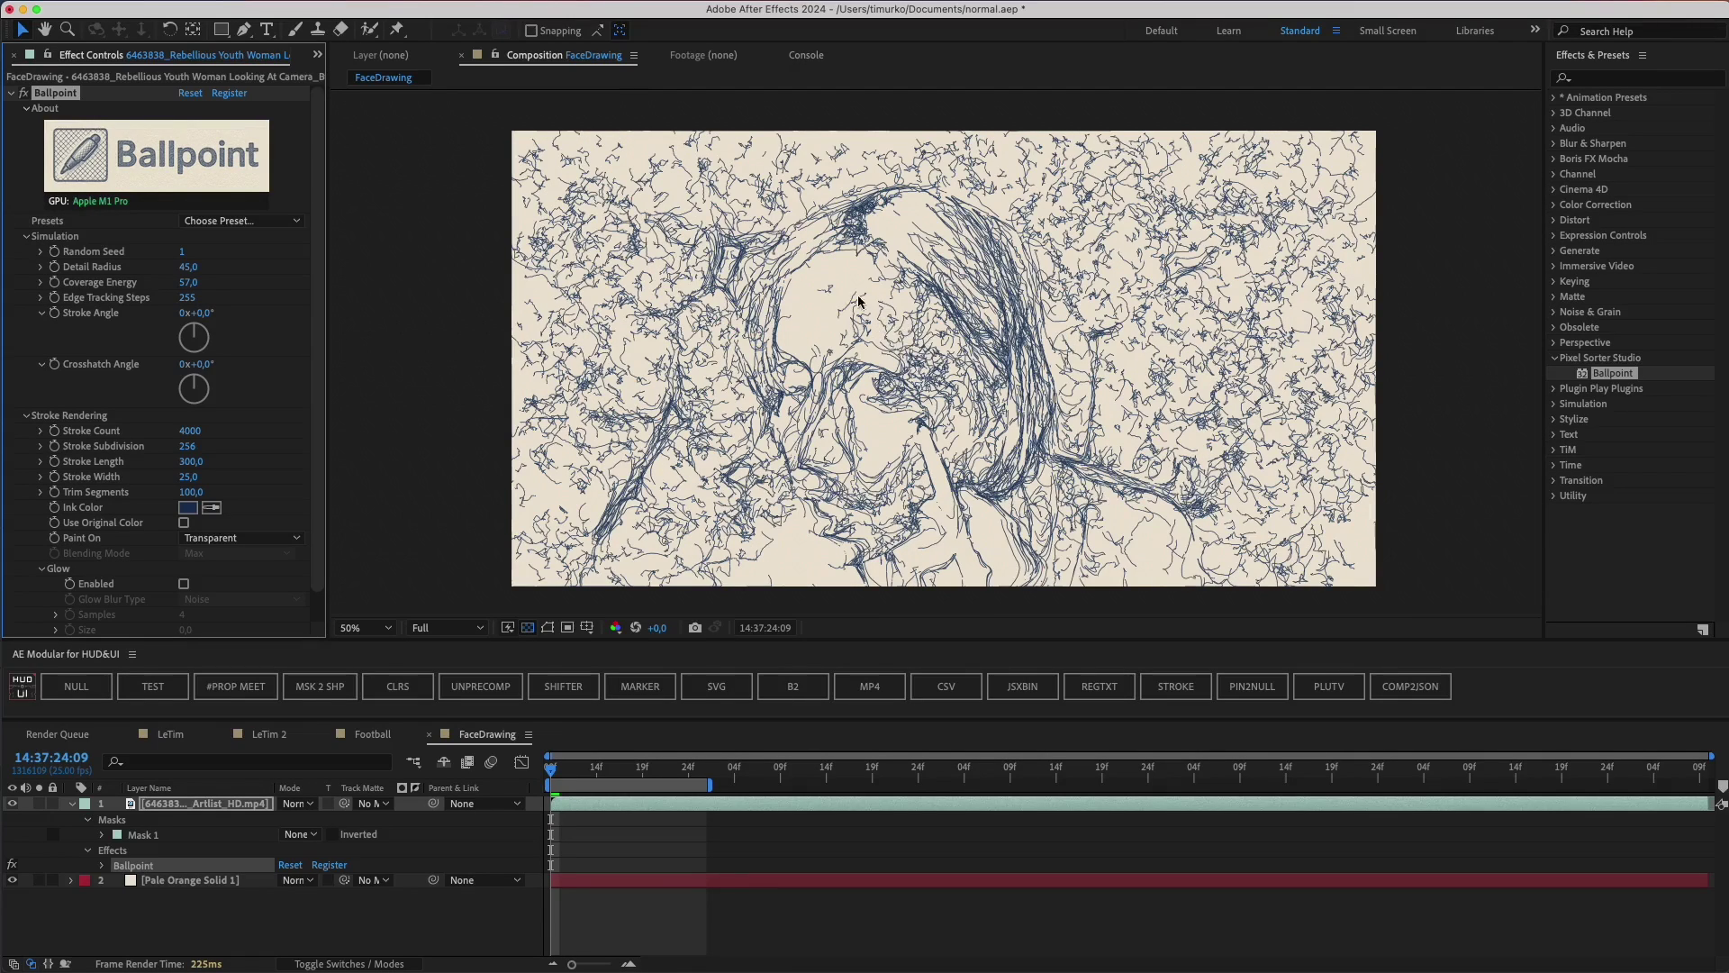
mouse_move(832, 271)
left_mouse_down()
mouse_move(781, 310)
mouse_move(833, 275)
left_mouse_up()
left_click_drag(858, 419, 901, 417)
left_click_drag(823, 520, 820, 559)
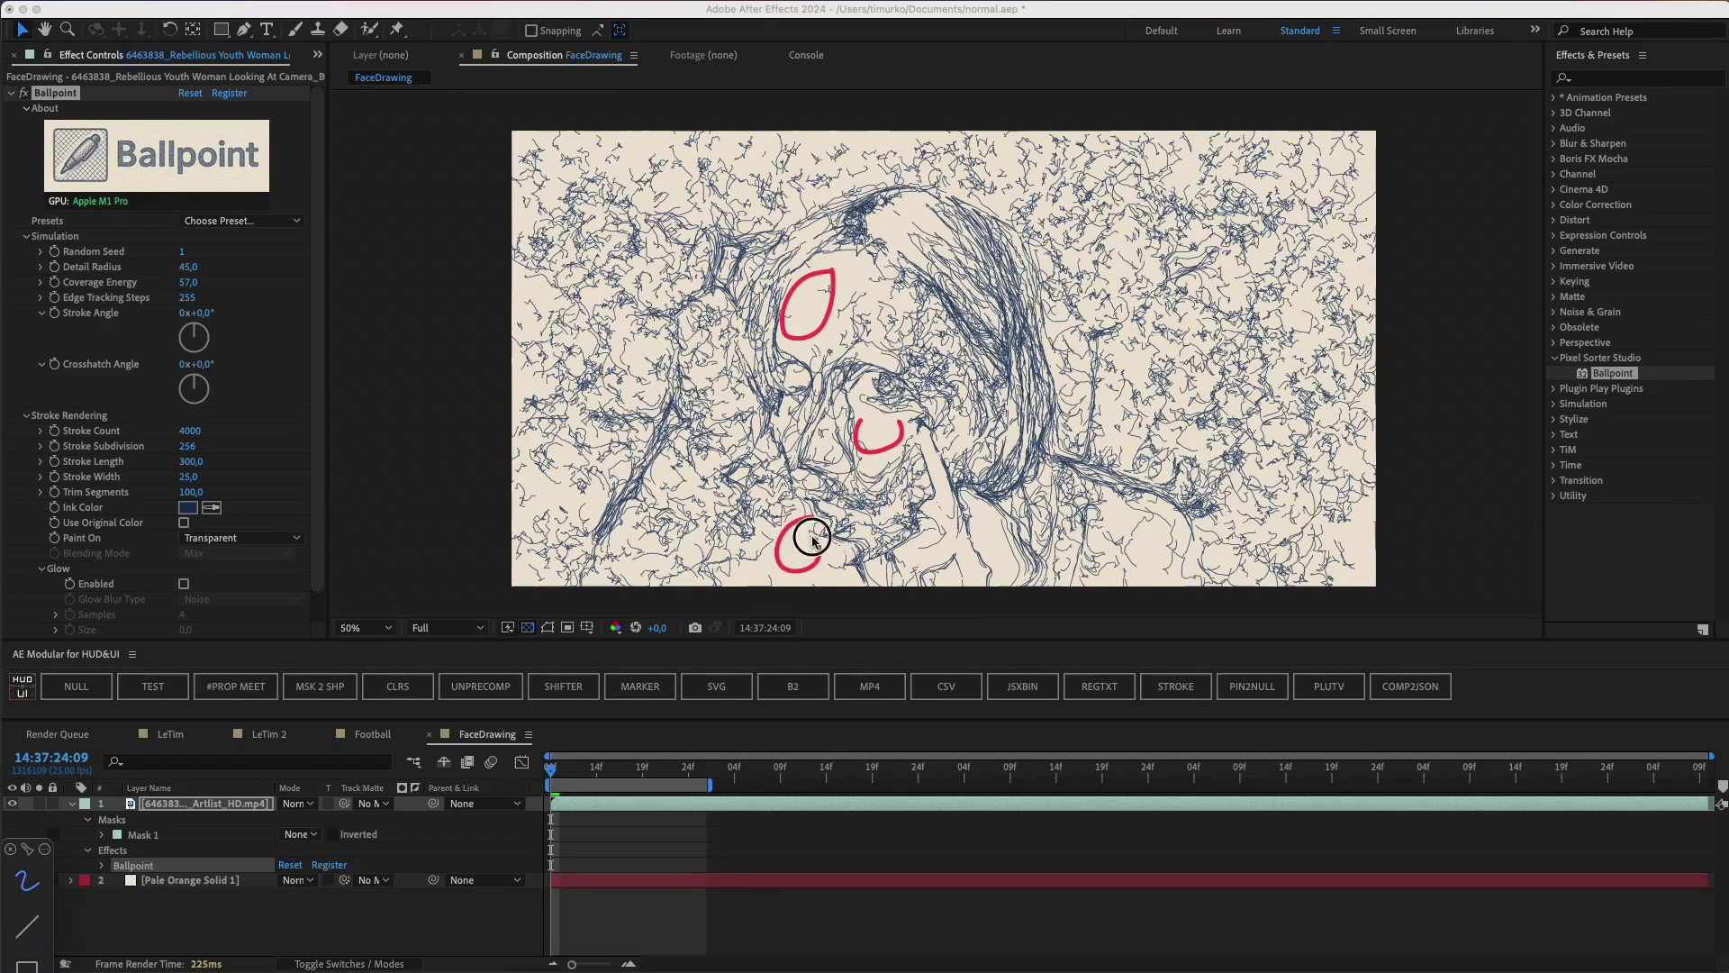
key("Escape")
Try a different Stroke Angle, undo it, and set the Stroke Count to 1700.
left_click_drag(208, 314, 252, 316)
key("super+z")
mouse_move(192, 432)
left_mouse_down()
mouse_move(159, 433)
mouse_move(176, 433)
left_mouse_up()
Apply the Crosshatching preset to the Ballpoint effect.
left_click(240, 223)
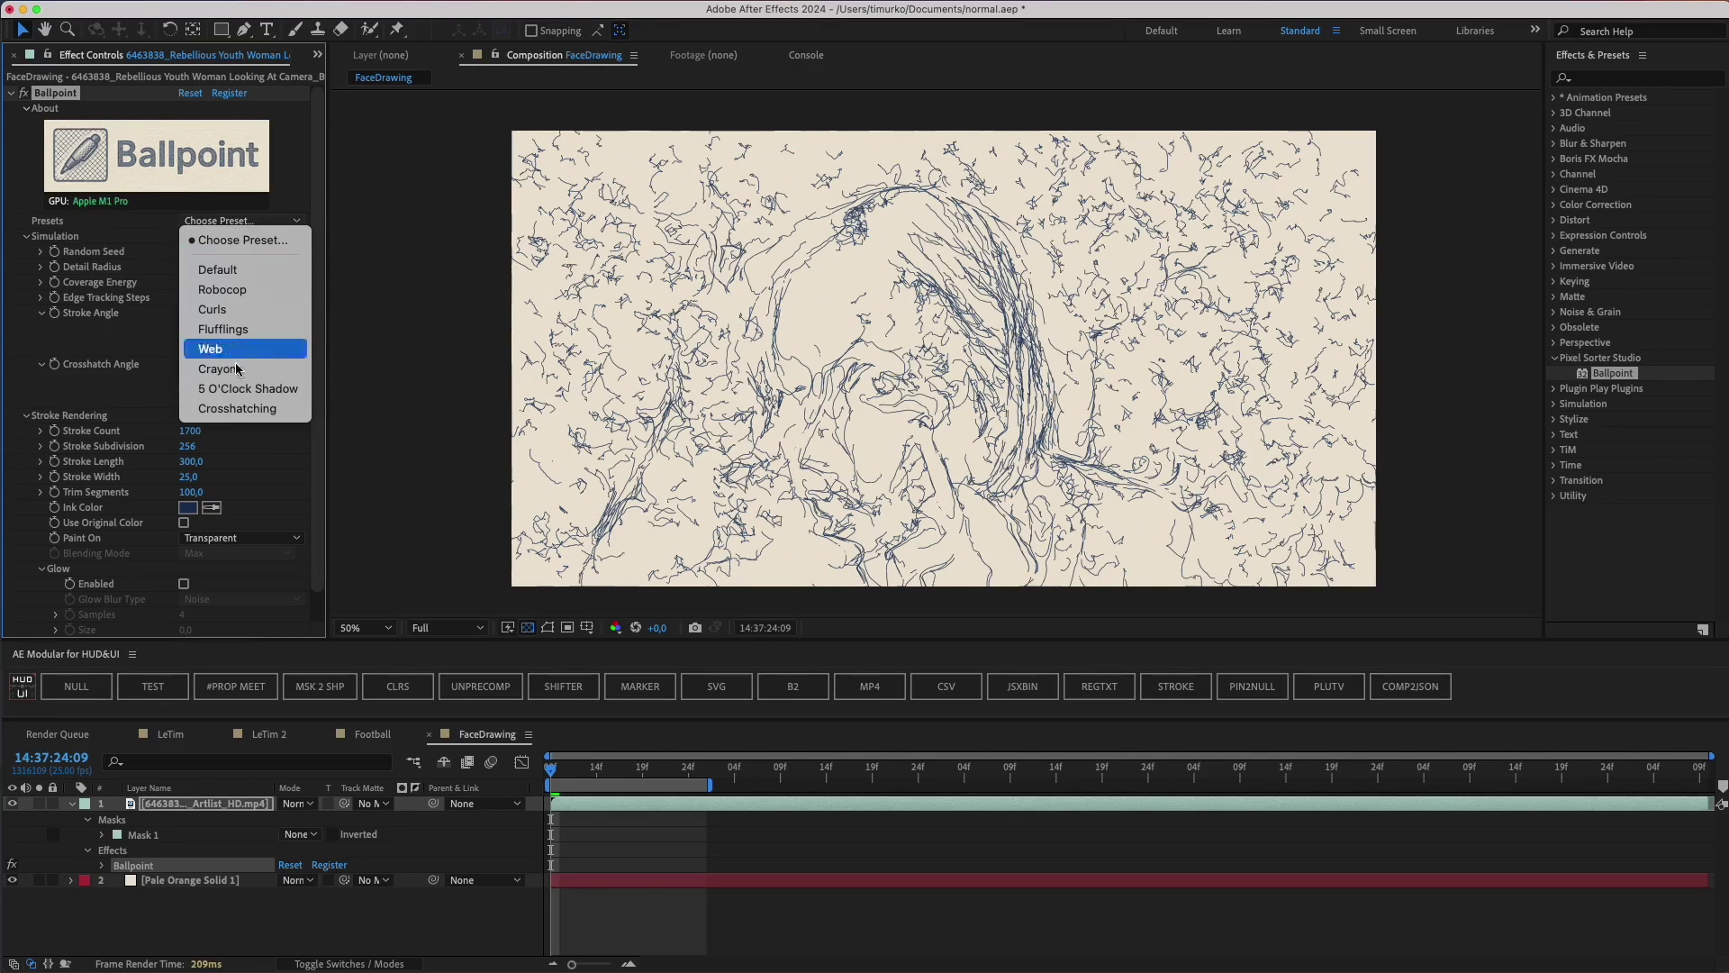
left_click(236, 409)
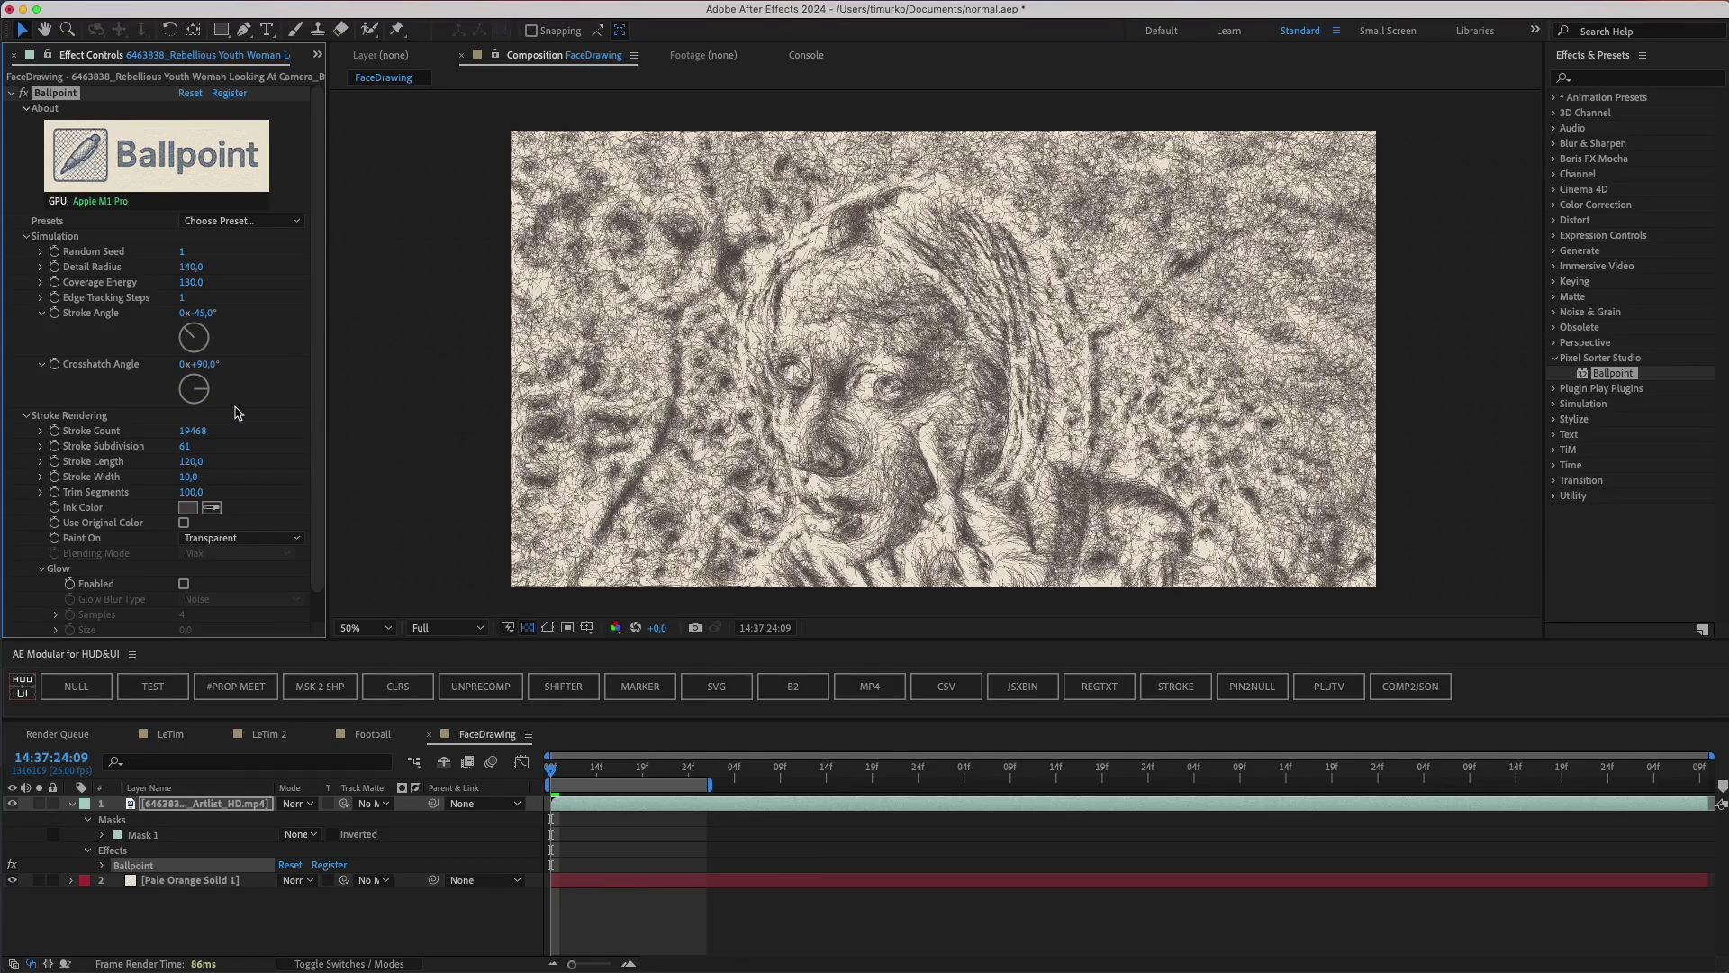
key("ctrl+a")
mouse_move(219, 297)
left_mouse_down()
mouse_move(236, 333)
mouse_move(225, 303)
left_mouse_up()
mouse_move(218, 353)
left_mouse_down()
mouse_move(154, 390)
mouse_move(235, 377)
left_mouse_up()
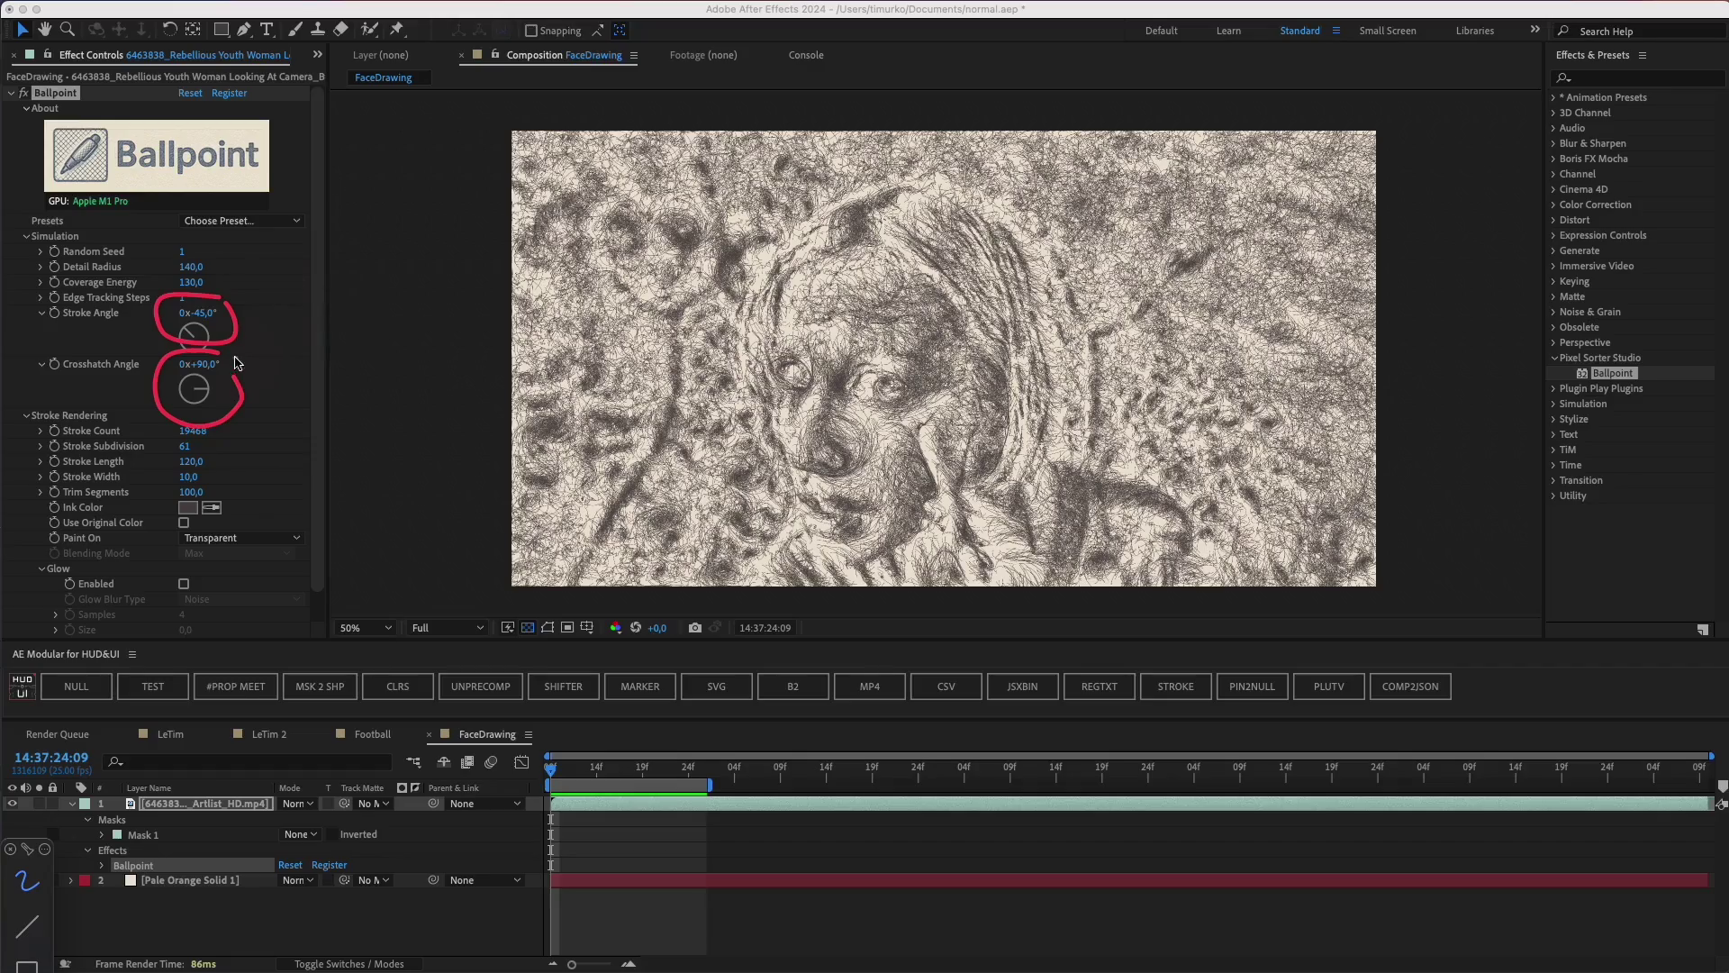
key("Escape")
Try a different Crosshatch Angle and undo the change.
left_click_drag(215, 363, 235, 364)
key("super+z")
left_click(232, 222)
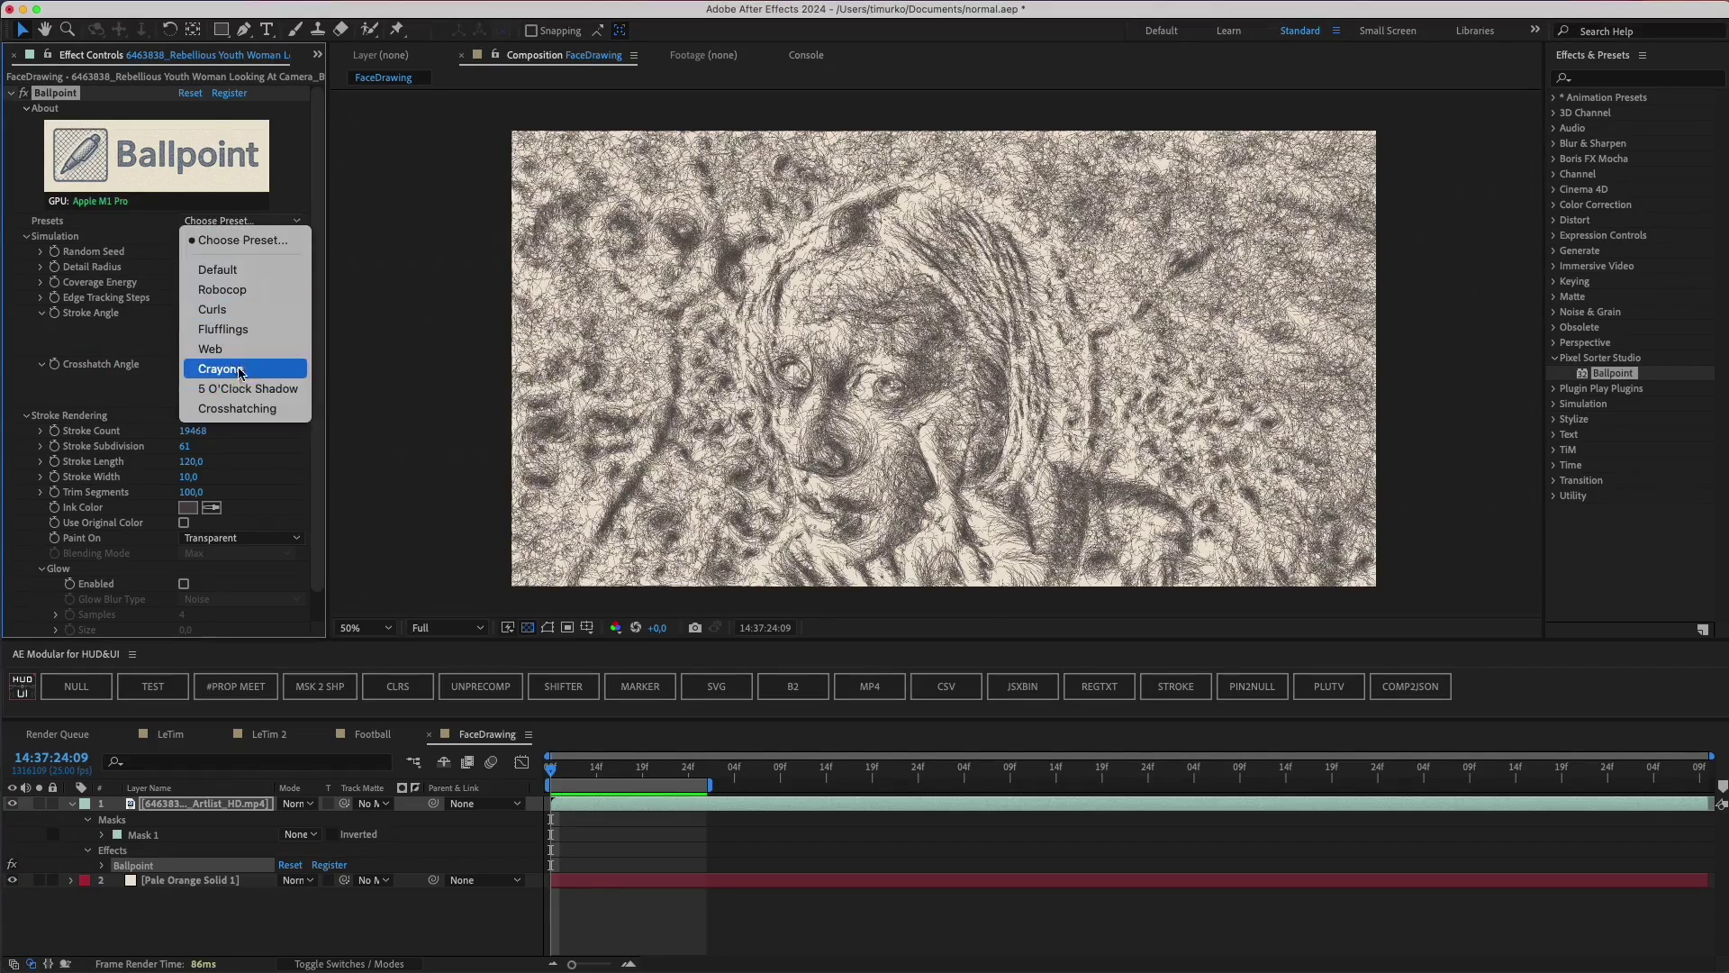
left_click(856, 418)
Set the Stroke Angle to 124° and the Crosshatch Angle to -138°.
scroll(857, 416, "up", 4)
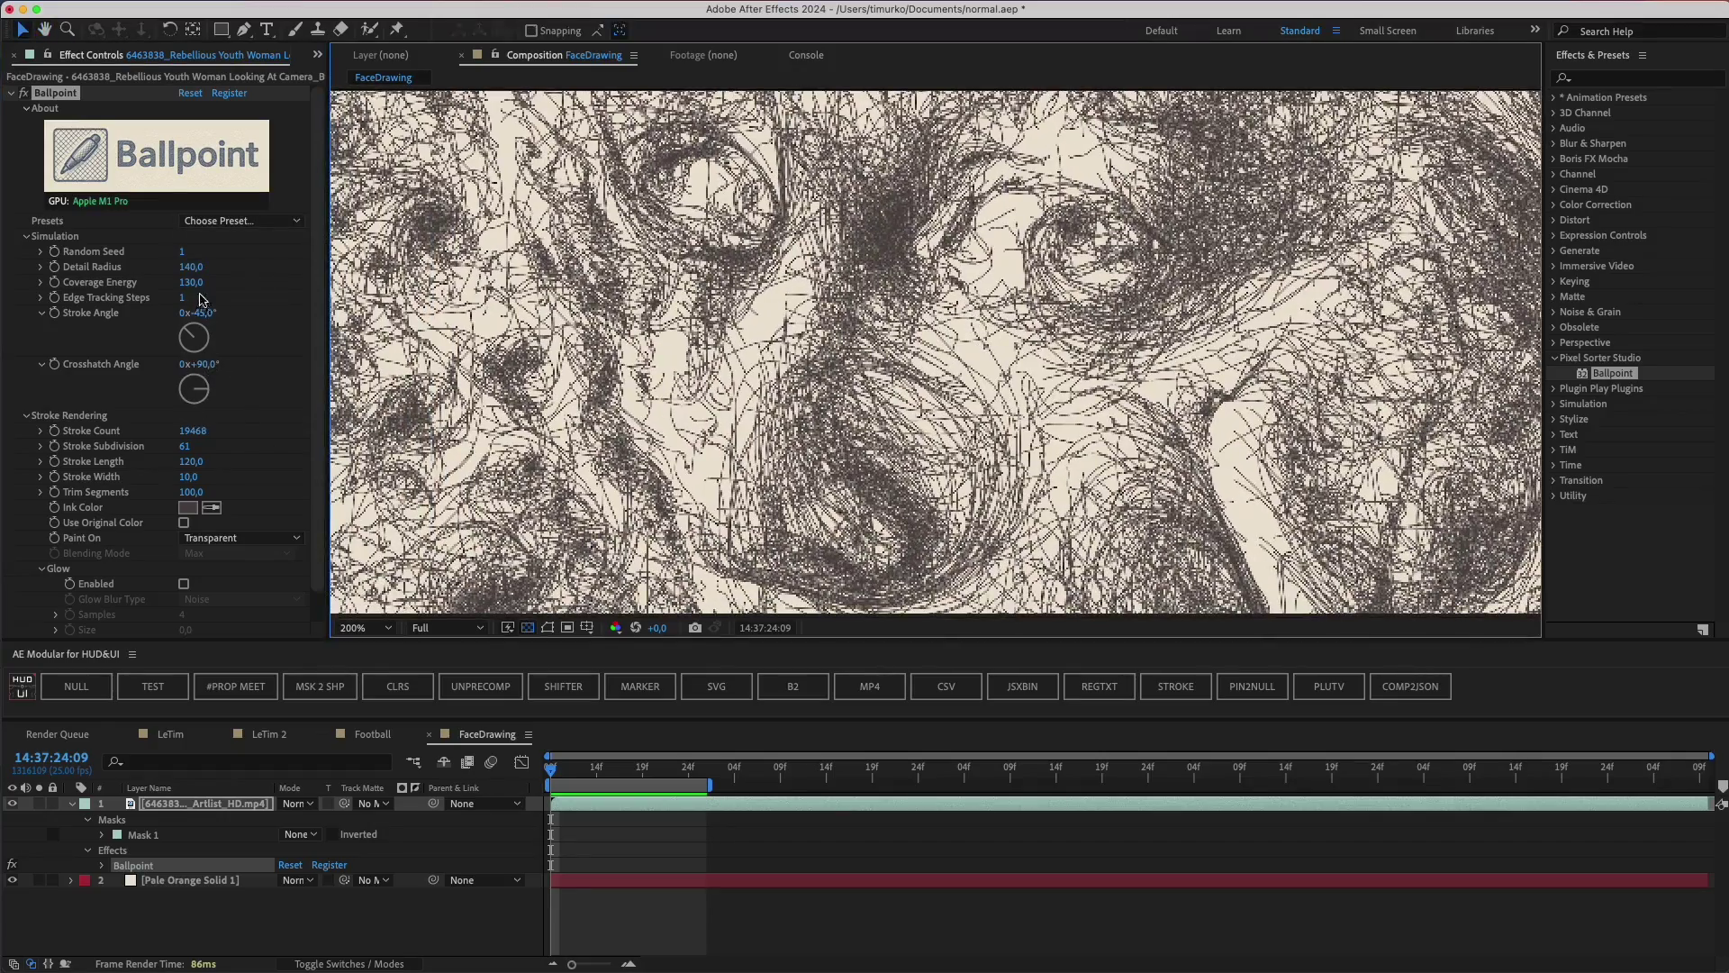
left_click_drag(197, 313, 375, 323)
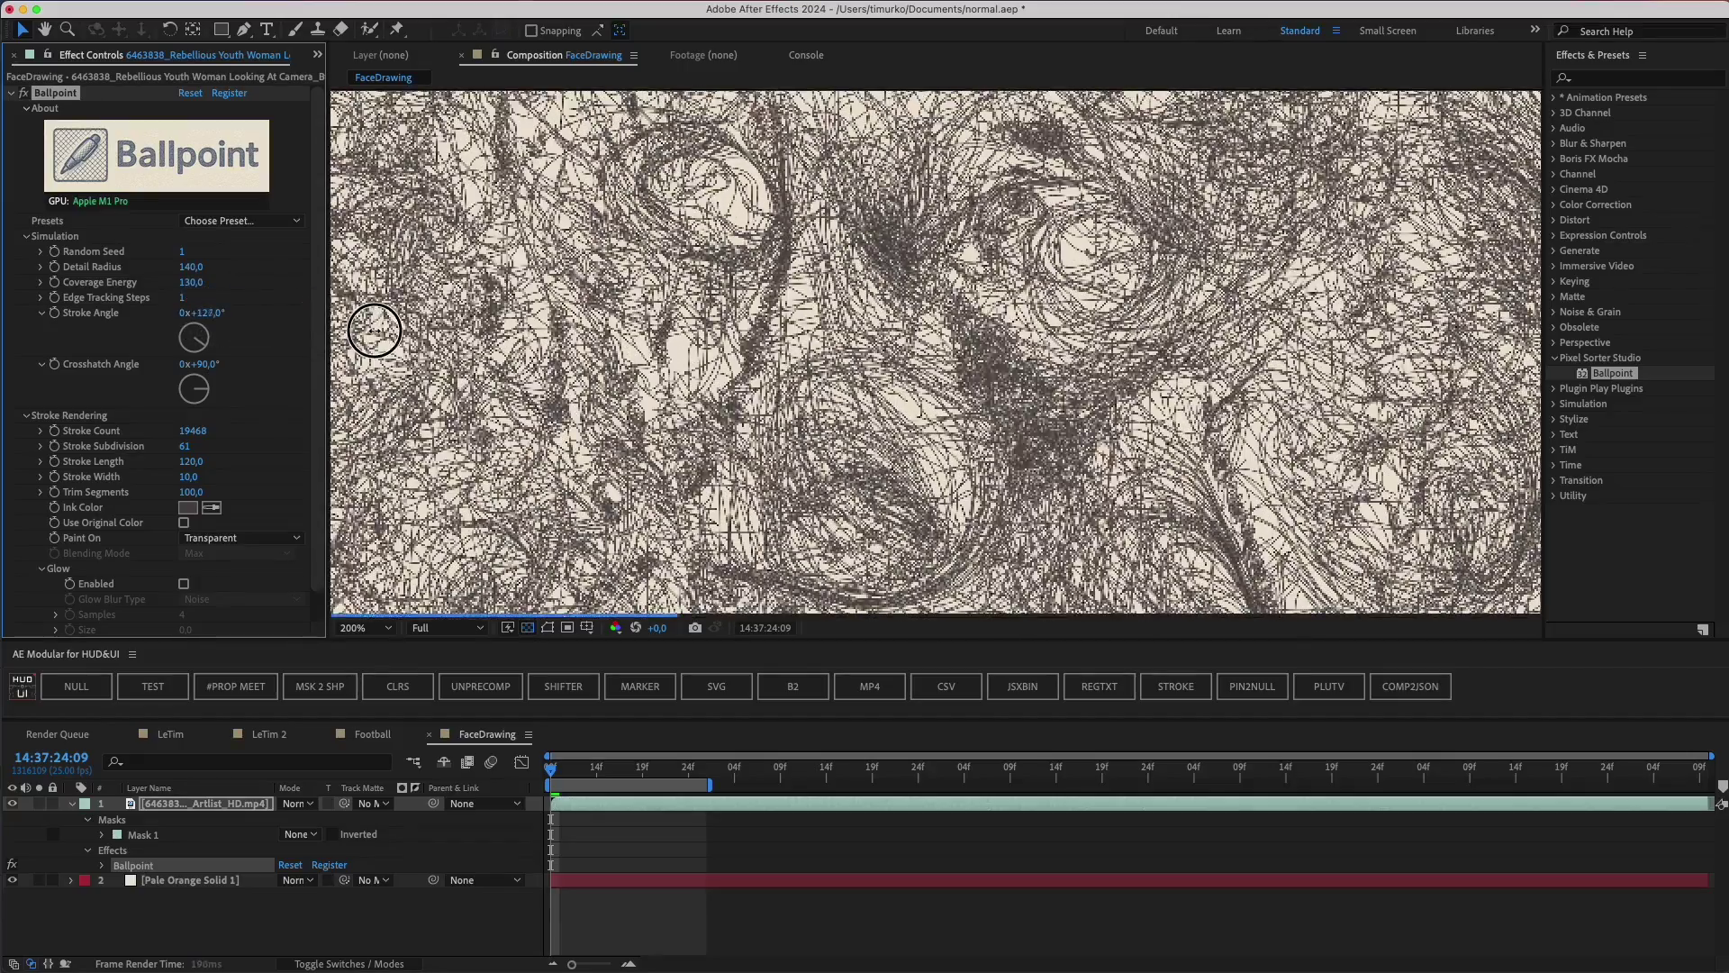
left_click_drag(187, 363, 5, 364)
scroll(806, 398, "down", 1)
key("comma")
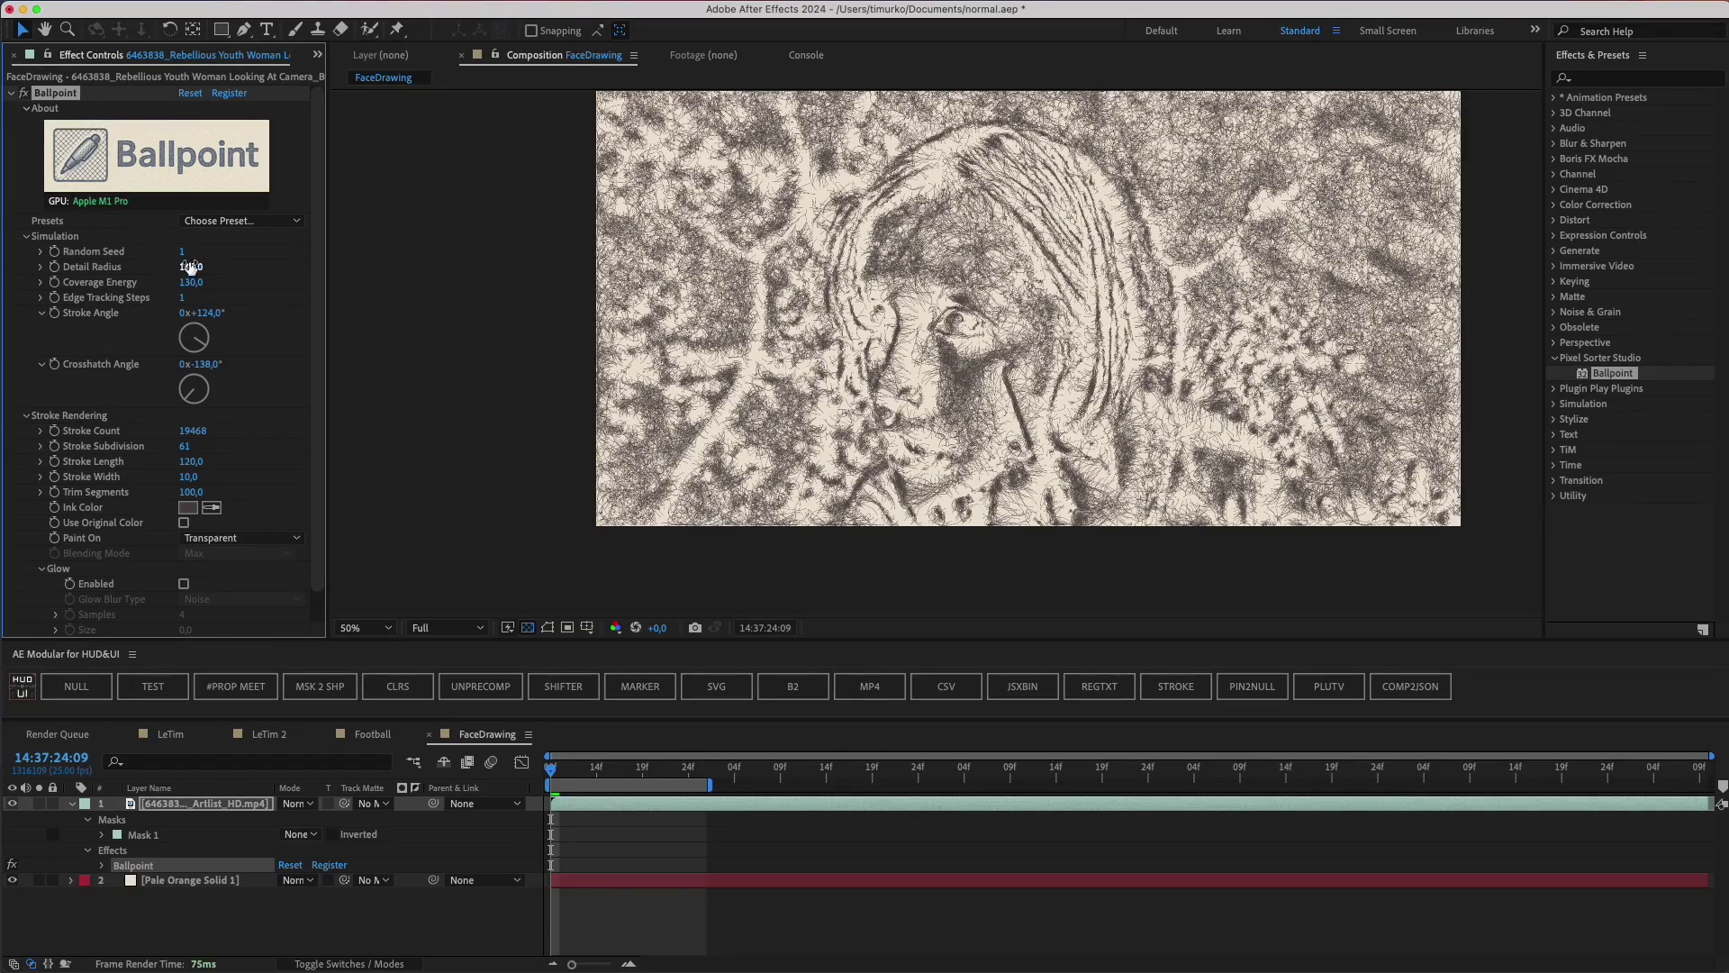
Try different Random Seed values for the crosshatched strokes and undo the change.
left_click_drag(185, 254, 198, 254)
left_click_drag(183, 253, 311, 270)
key("super+z")
Duplicate the footage layer twice, giving the first copy a different Random Seed.
left_click(171, 809)
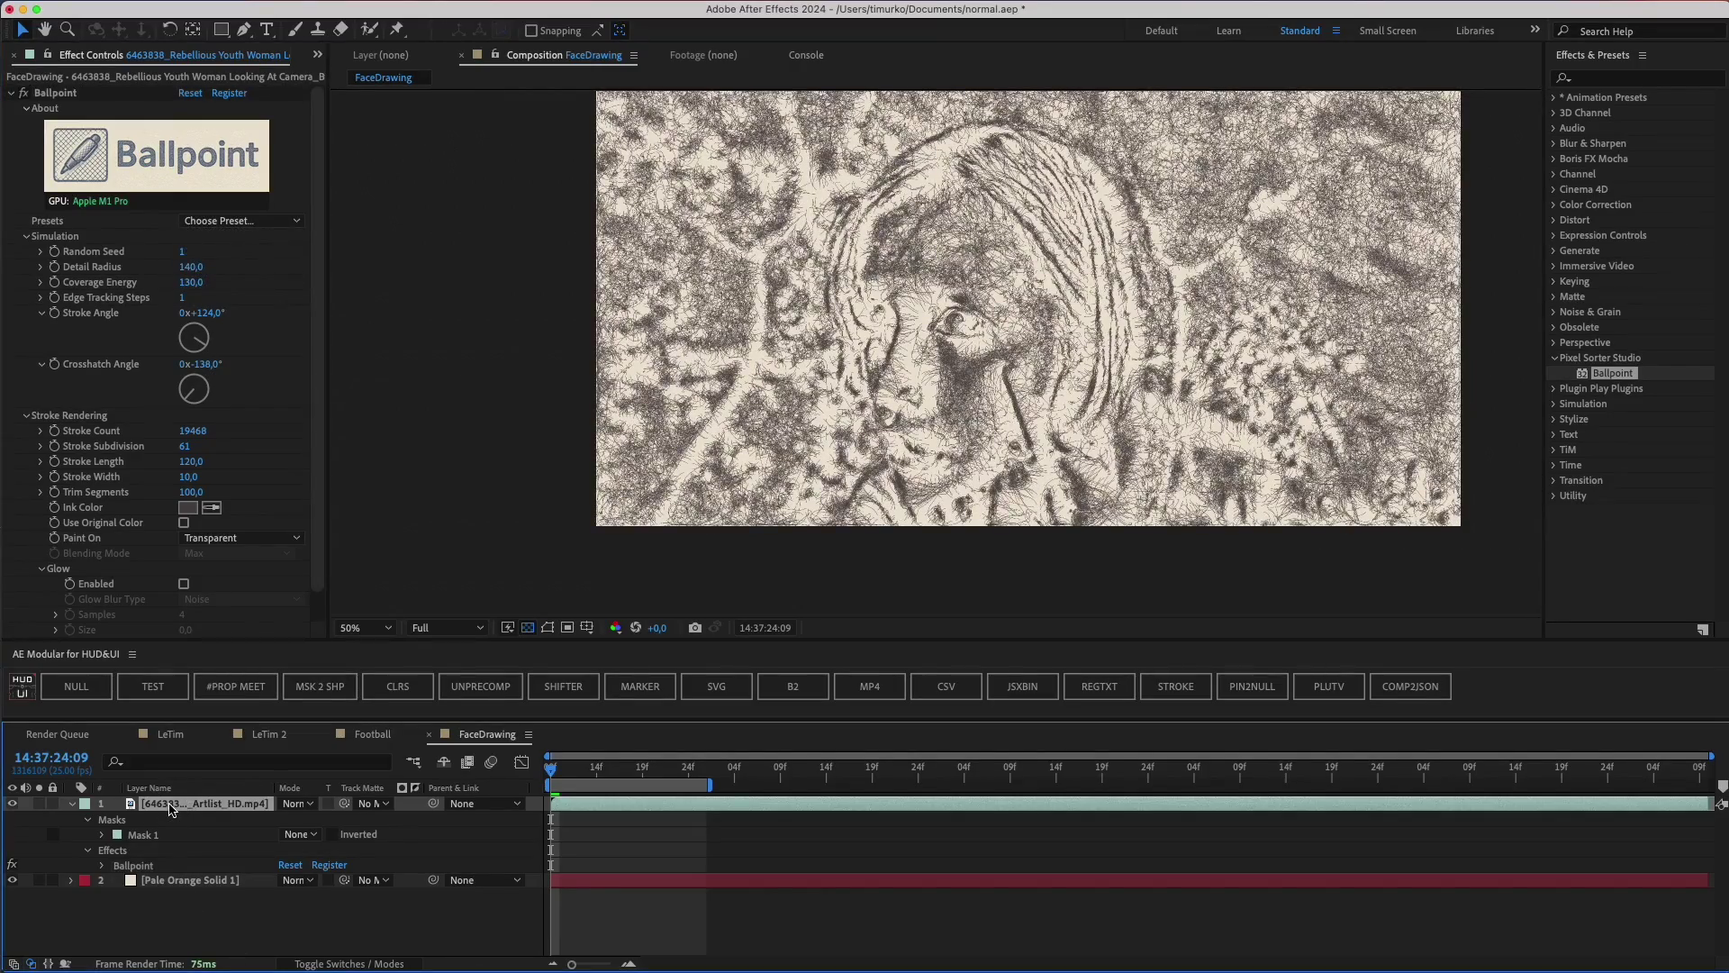
key("super+d")
left_click_drag(186, 259, 225, 254)
left_click(225, 817)
key("super+d")
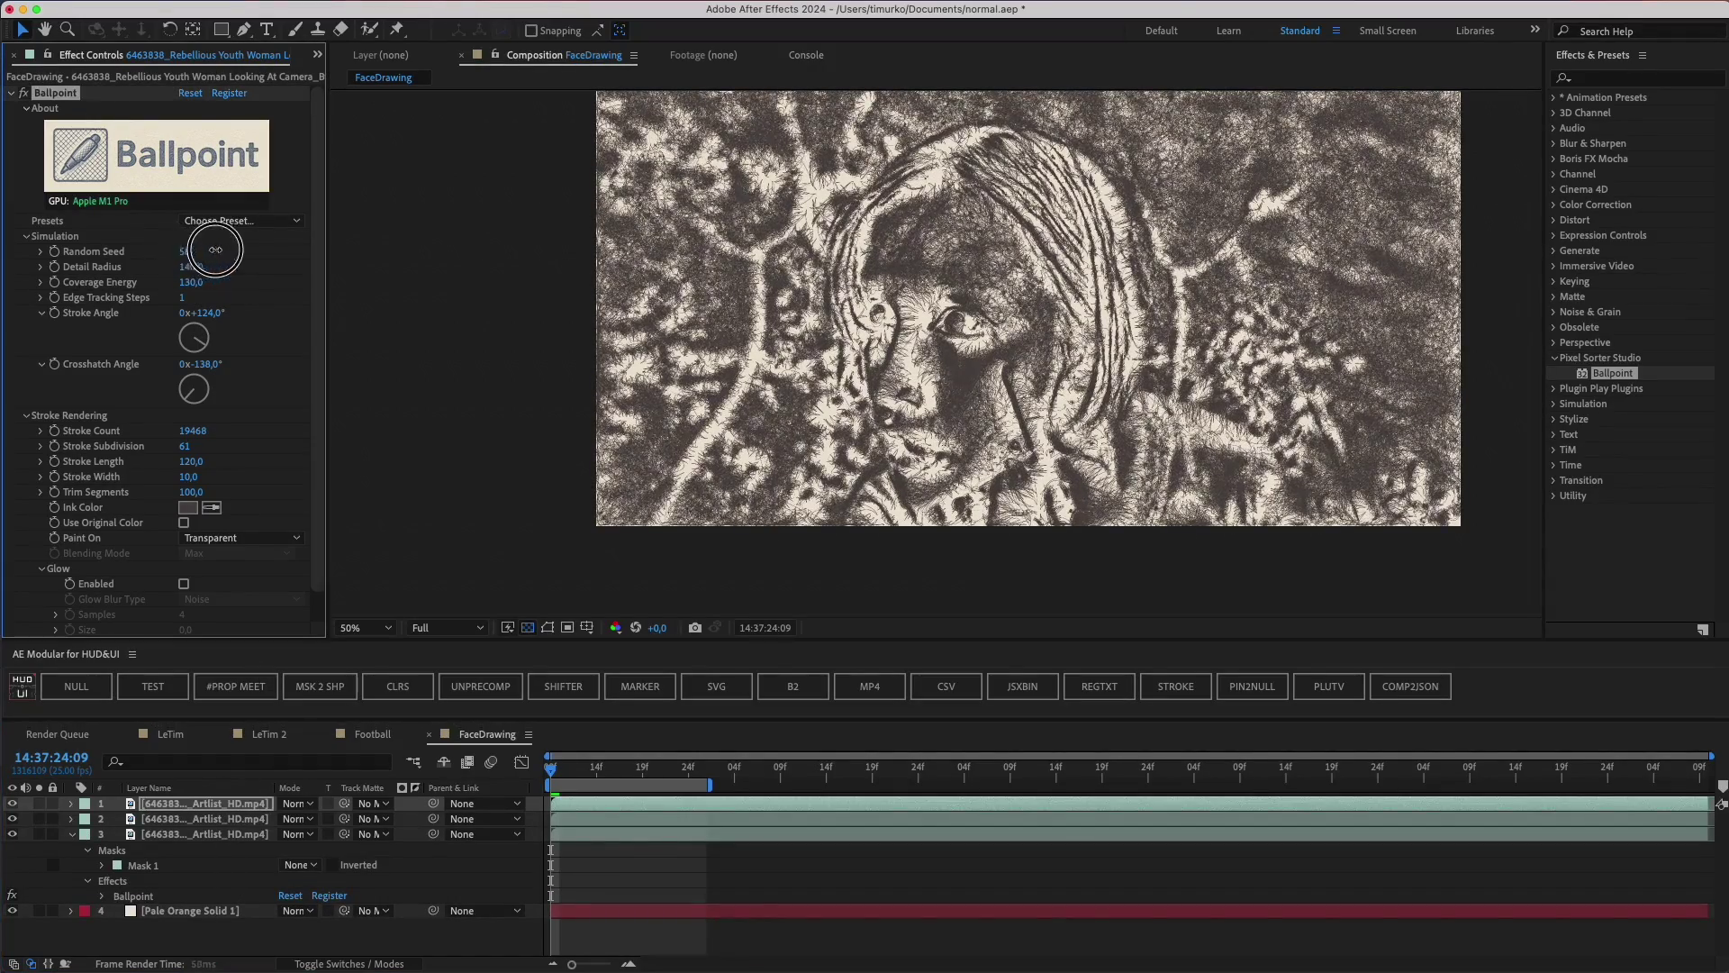
Delete the two duplicated footage layers and select the remaining original footage layer.
left_click(210, 809)
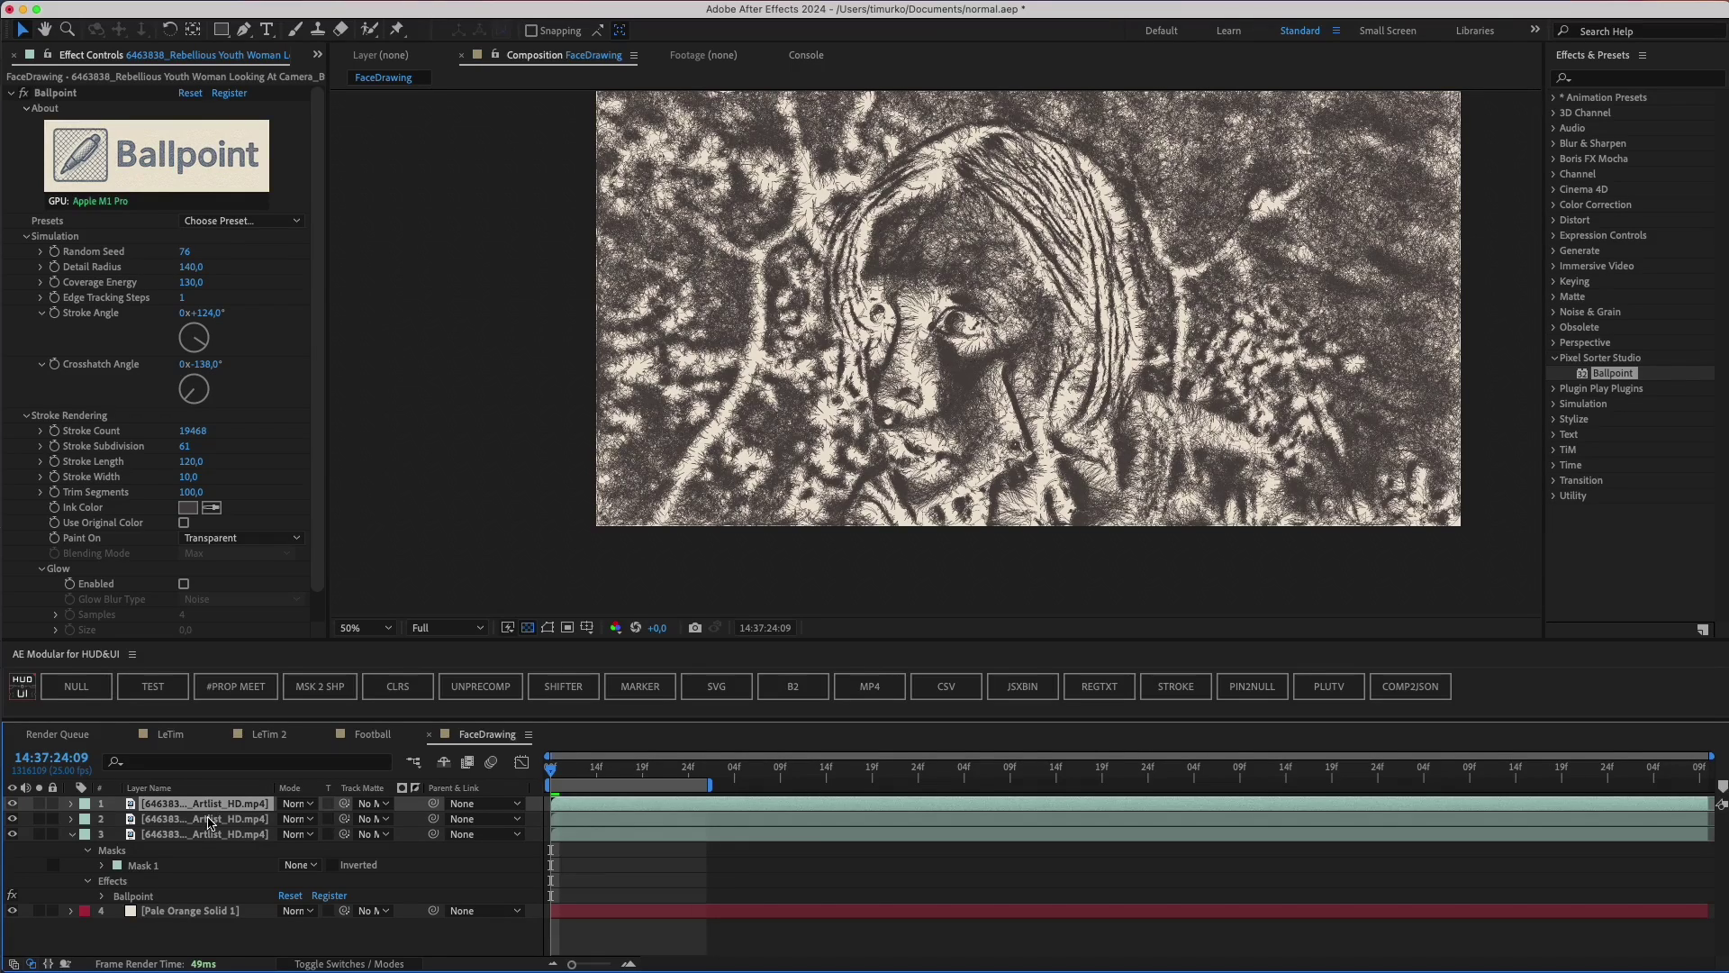
left_click(208, 821)
key("Delete")
left_click(206, 803)
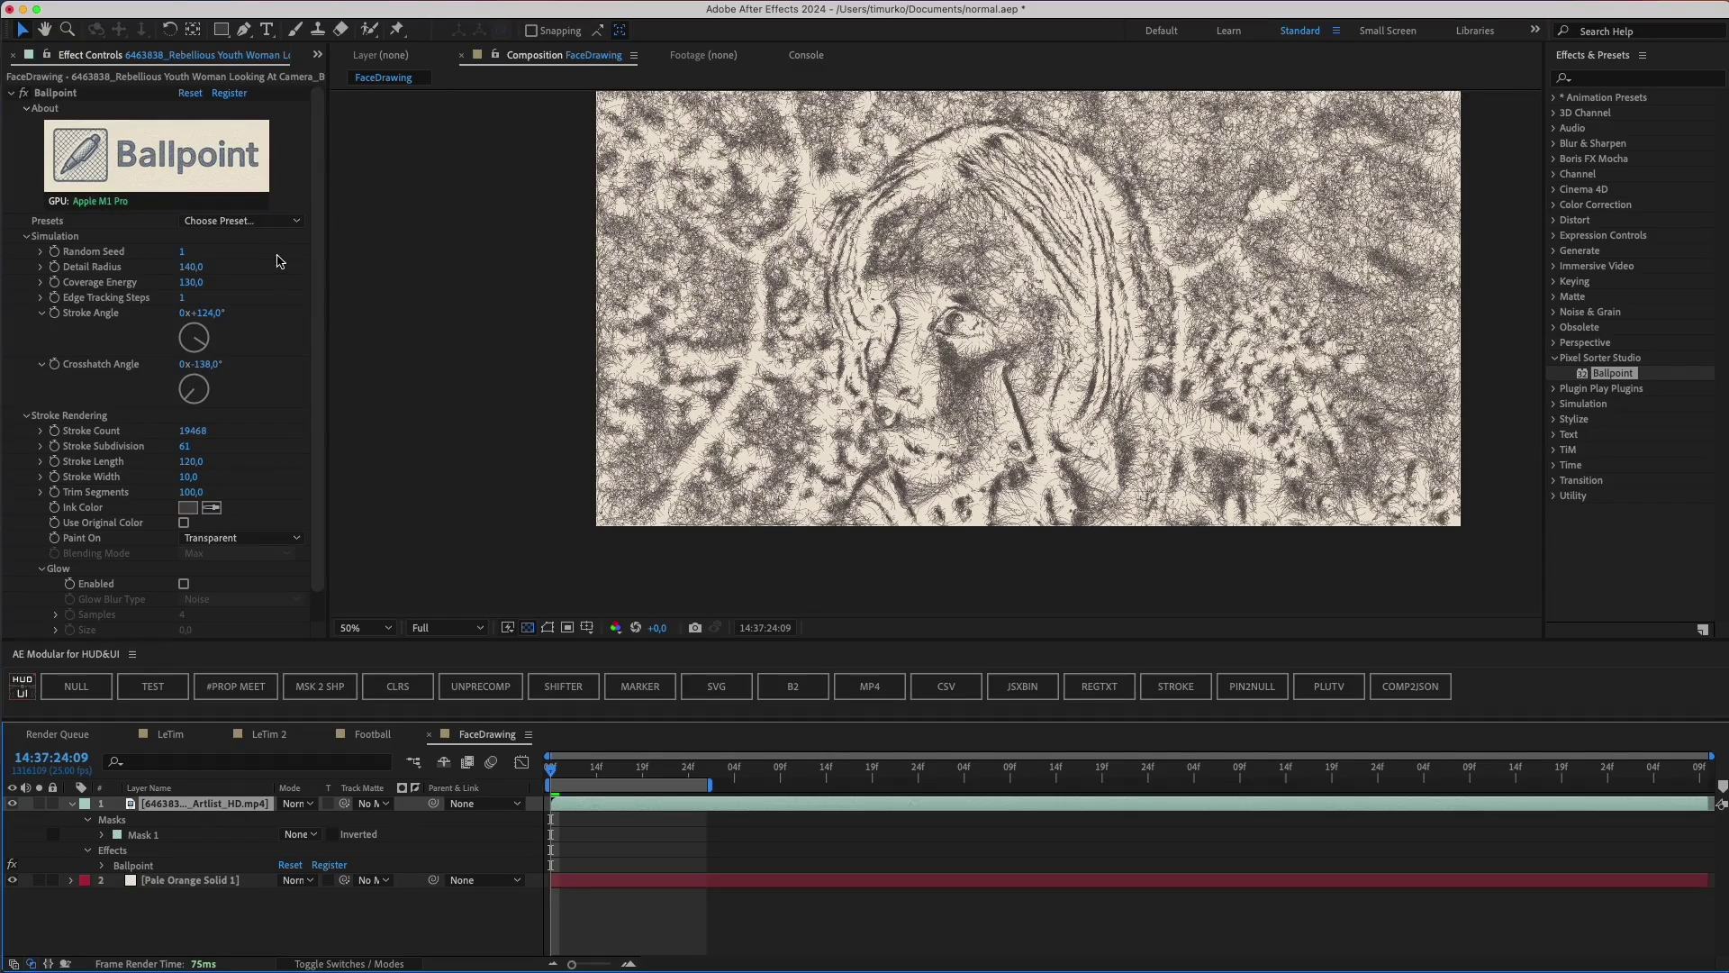
Apply the crimson, glowing-strokes-on-black preset to the Ballpoint effect and compare the image with its glow off and on.
left_click(241, 220)
left_click(250, 309)
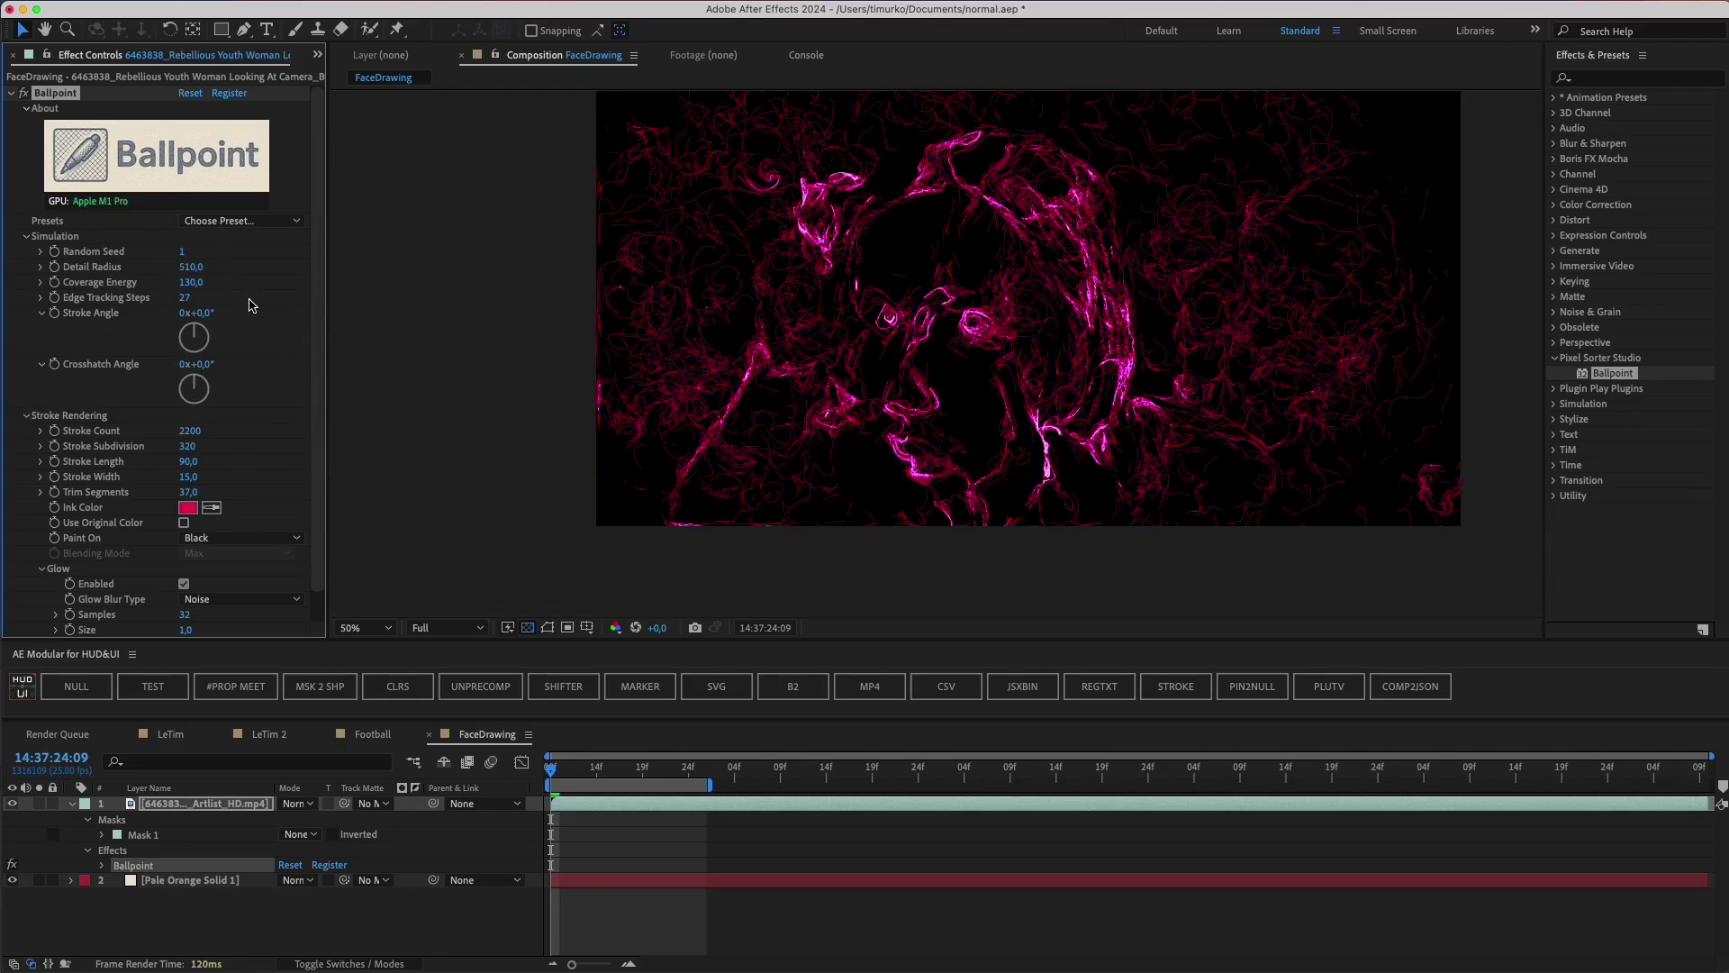
scroll(220, 463, "down", 1)
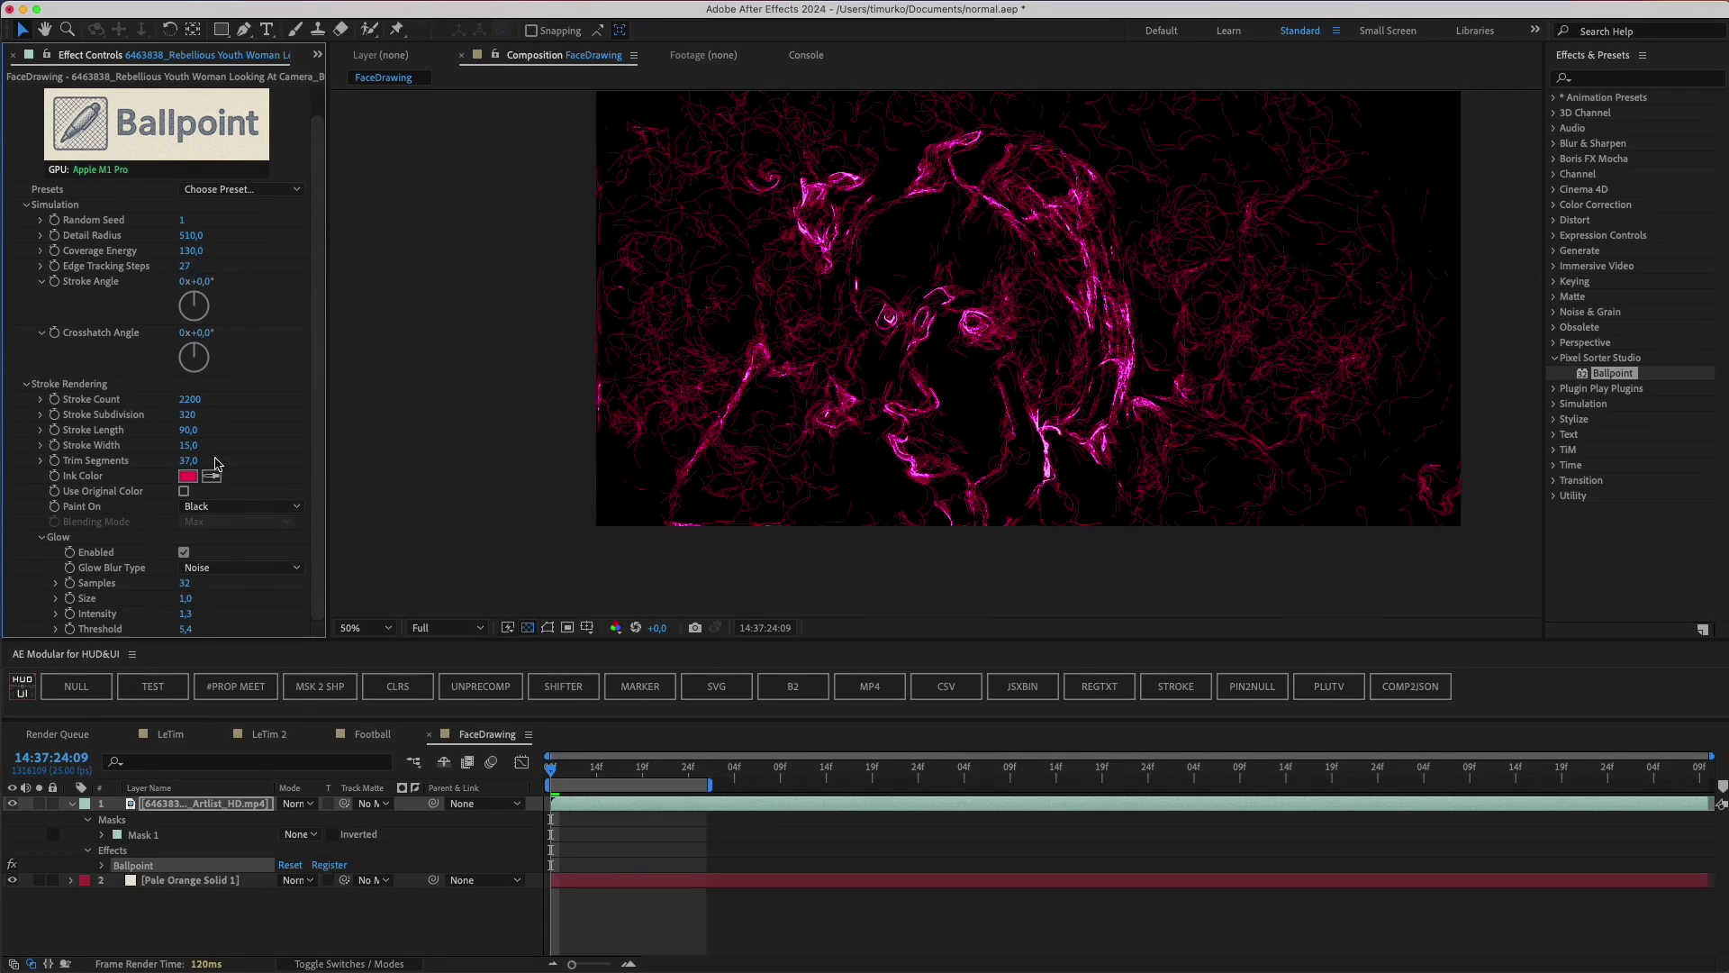
left_click(184, 553)
left_click(184, 553)
Set the glow's Samples to 74, Size to 40, Intensity to 5.2 and Threshold to 18.
key("period")
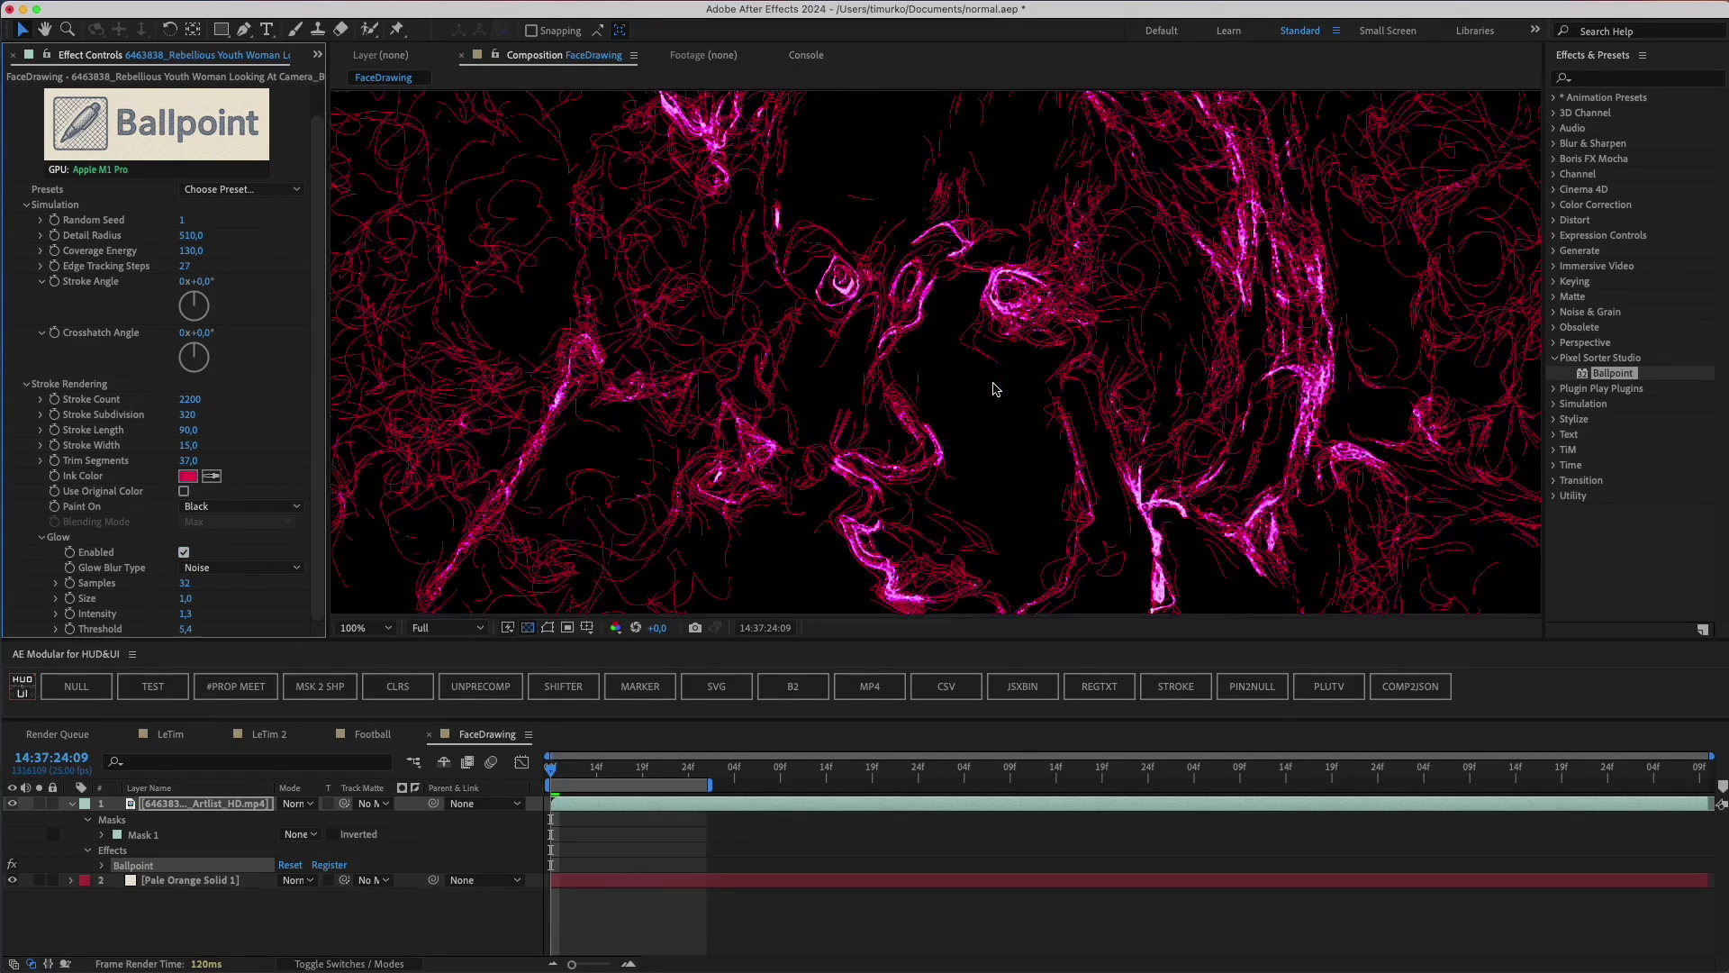
key("period")
key("comma")
key("comma")
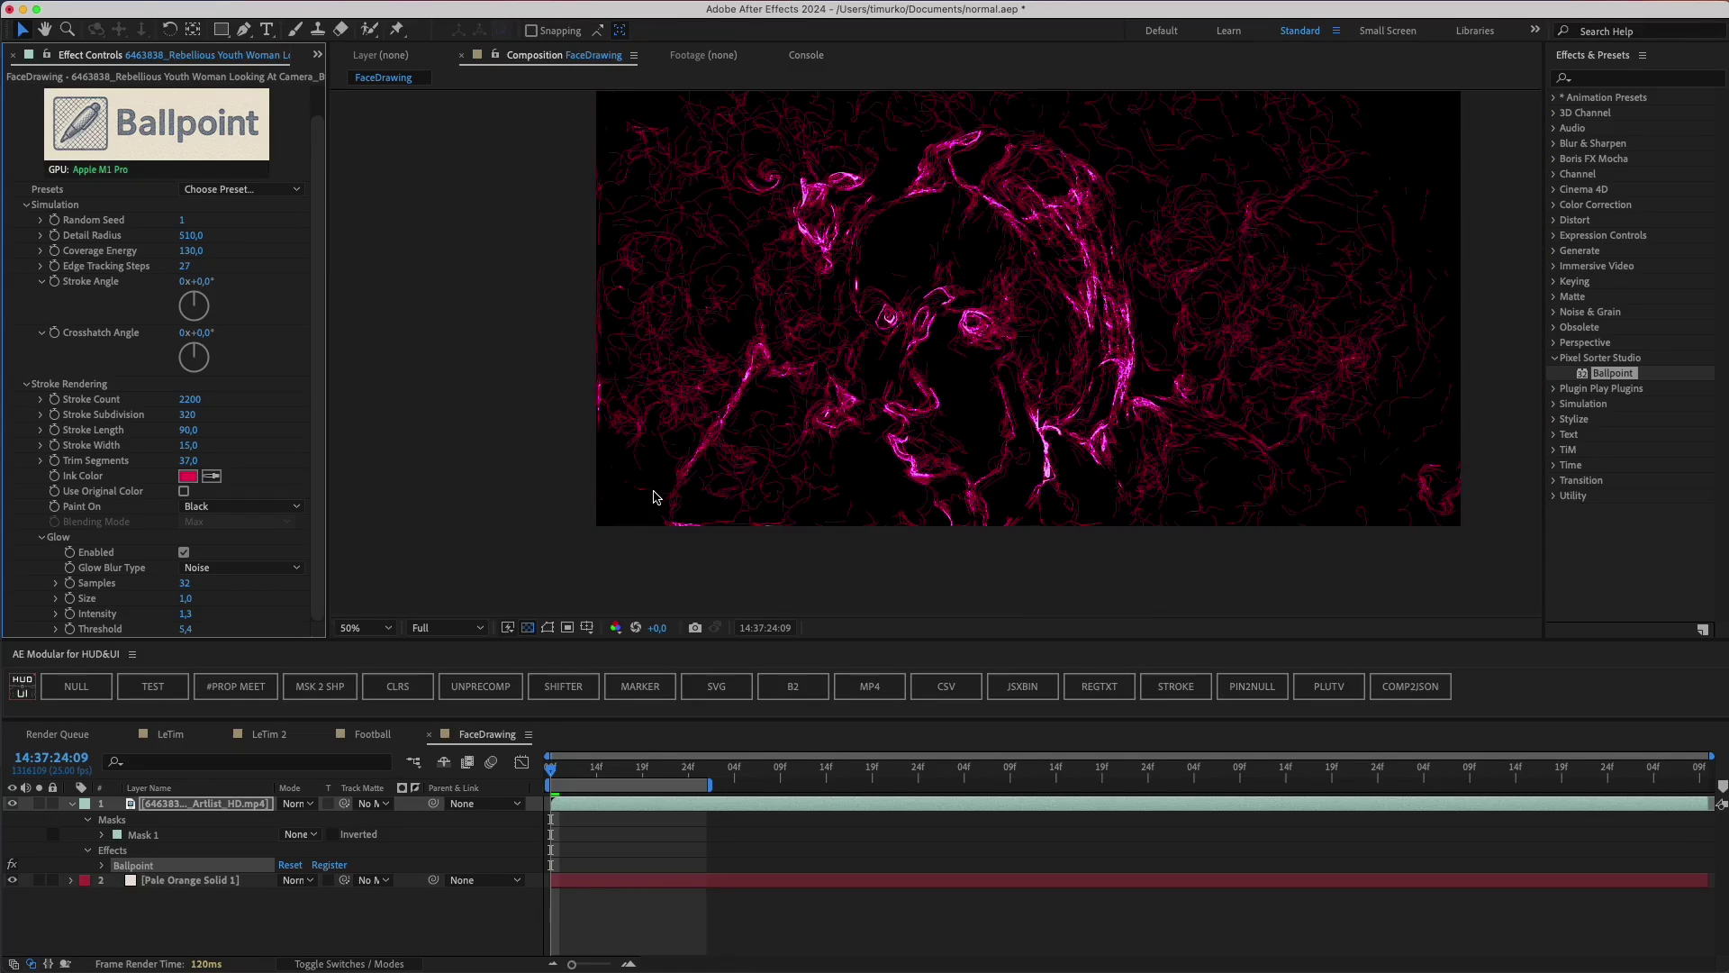
key("period")
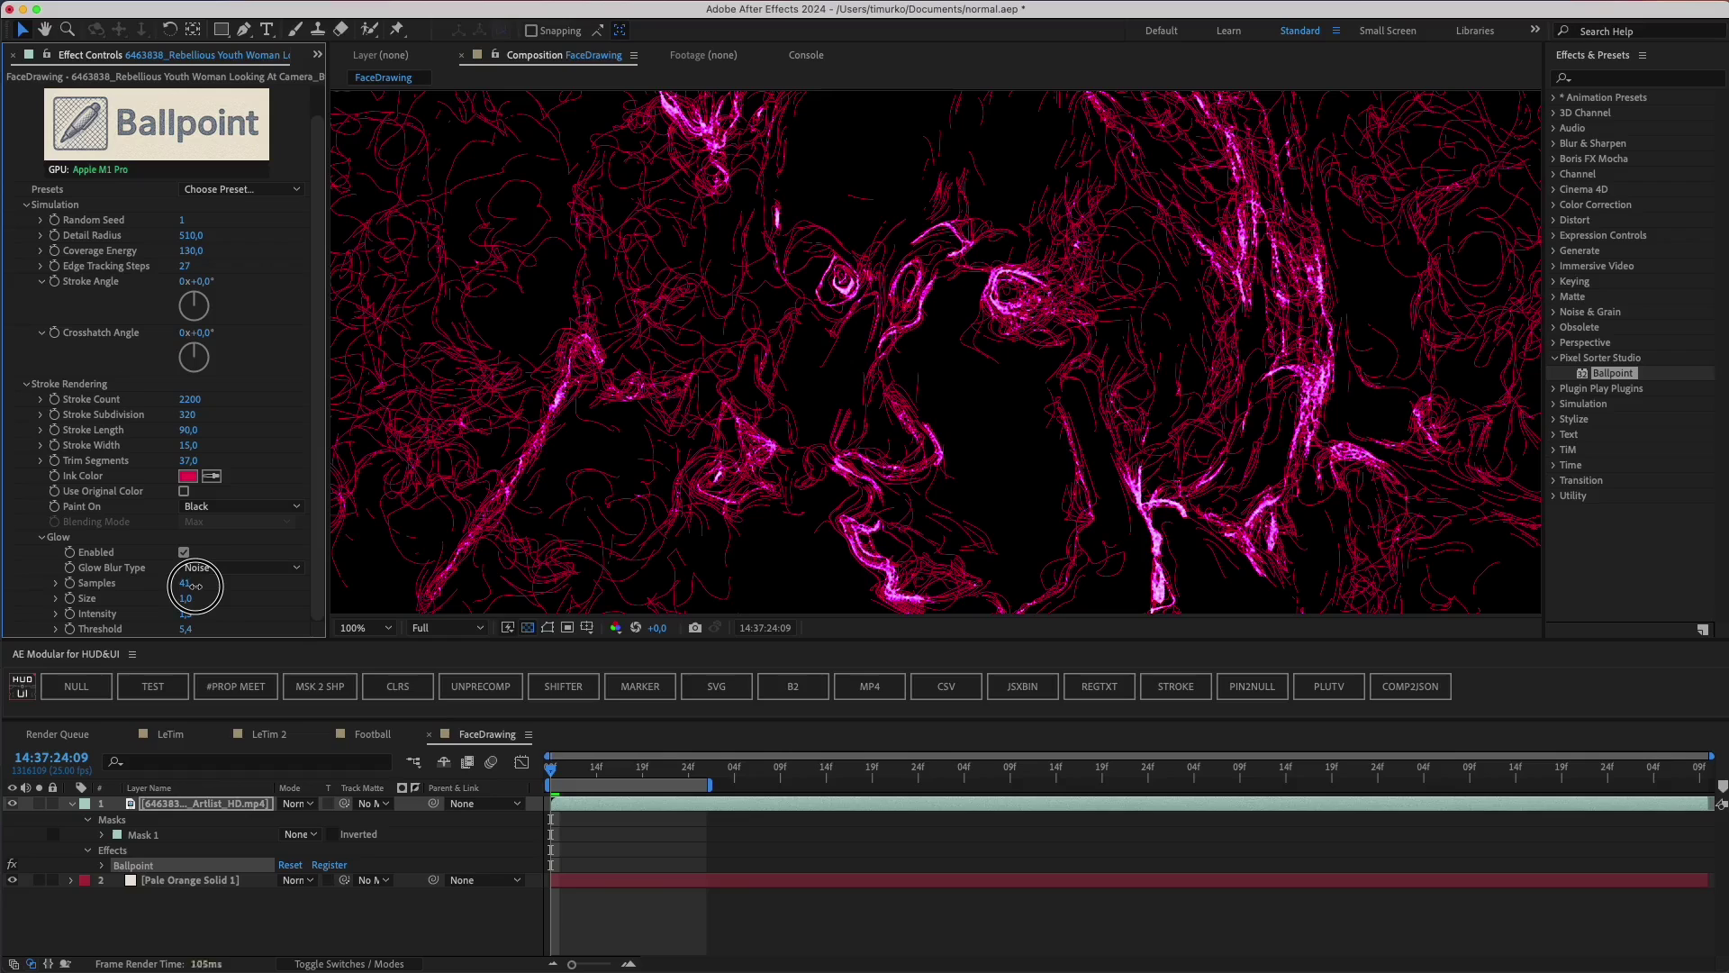
left_click_drag(181, 588, 191, 623)
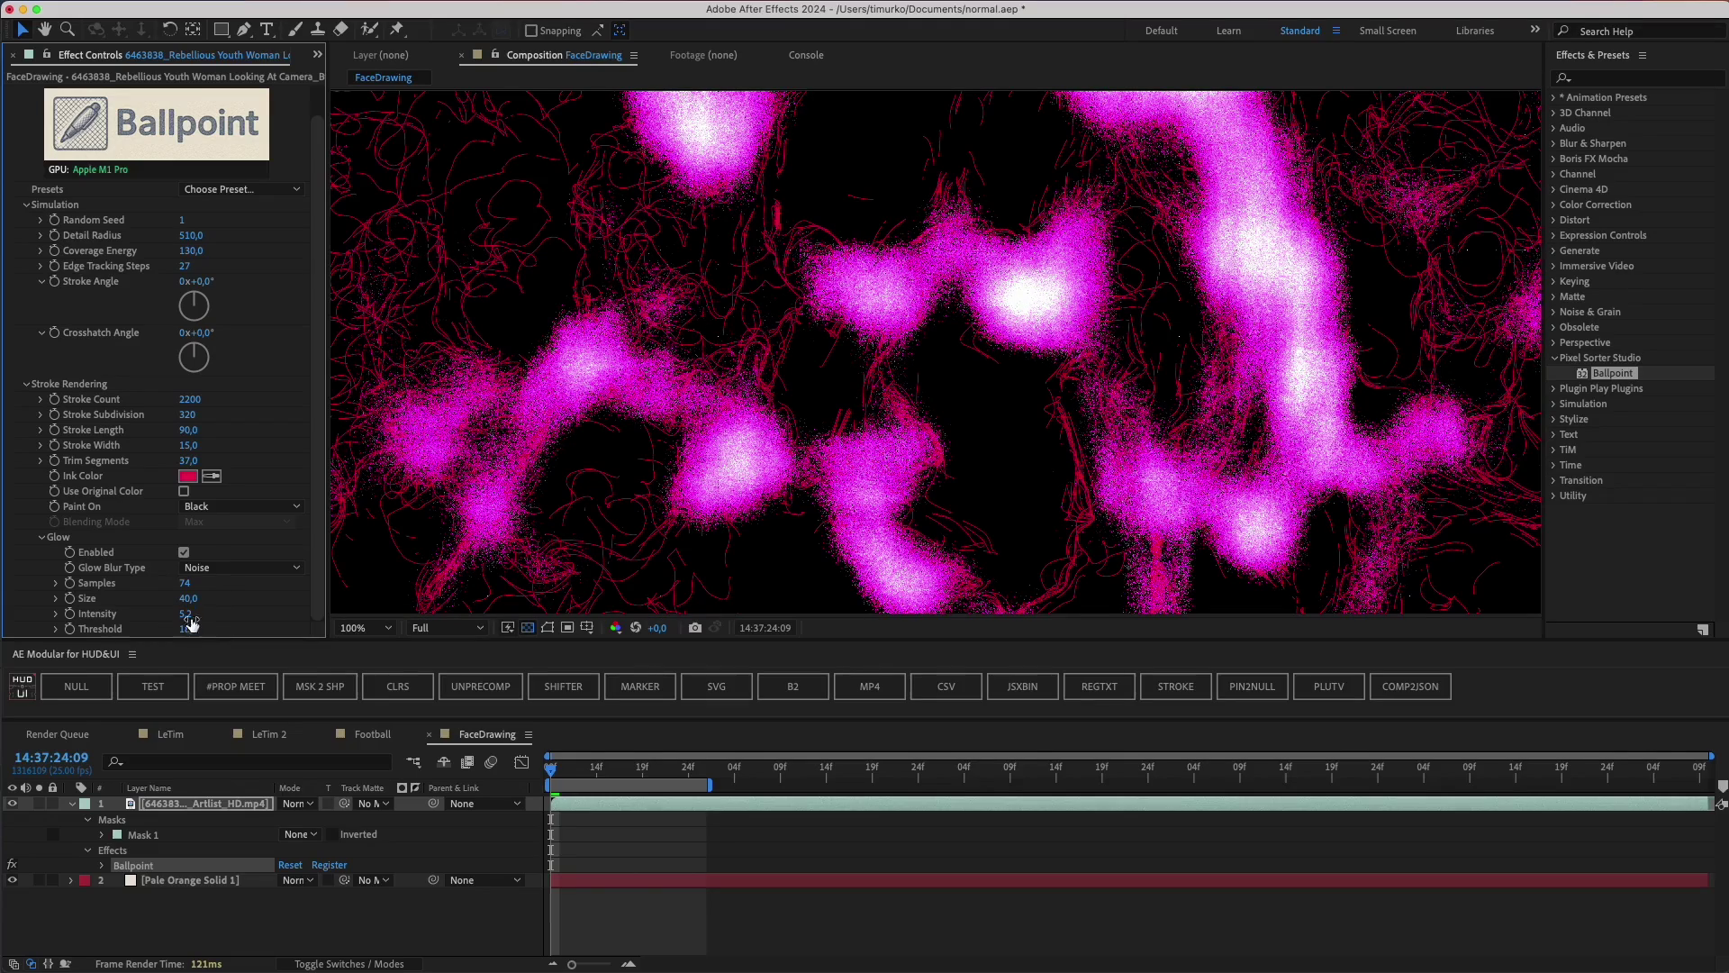
Change the Glow Blur Type from Noise to Fast Blur.
left_click(208, 570)
left_click(212, 604)
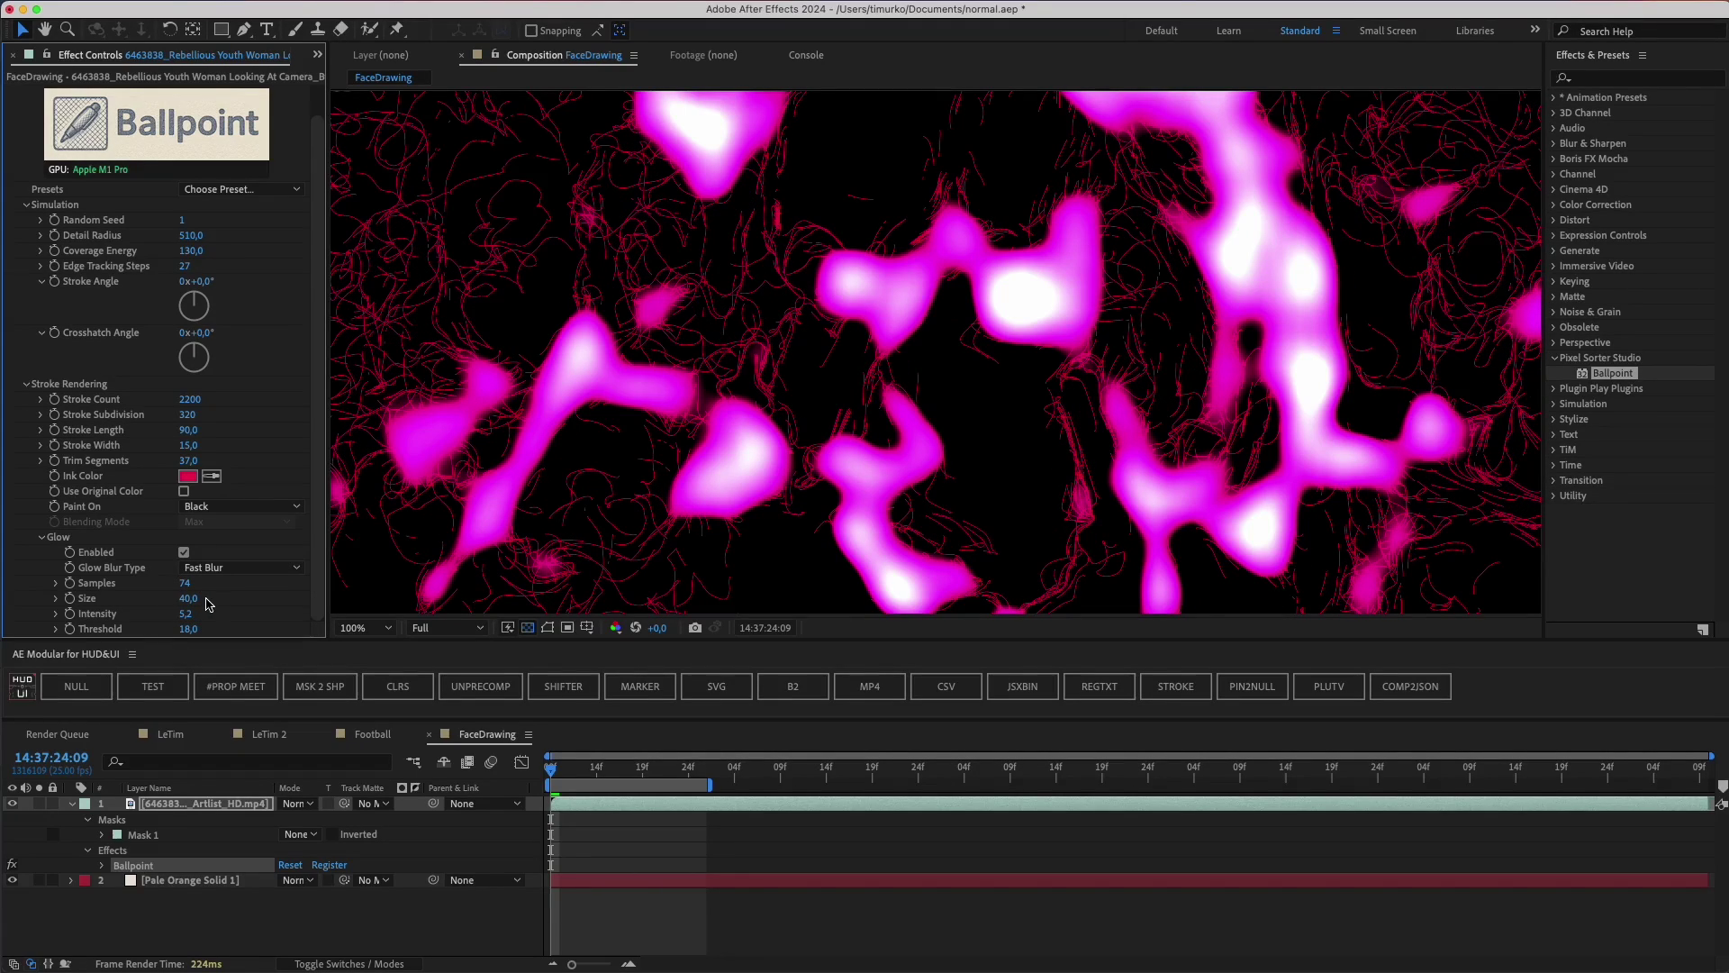
key("super+Tab")
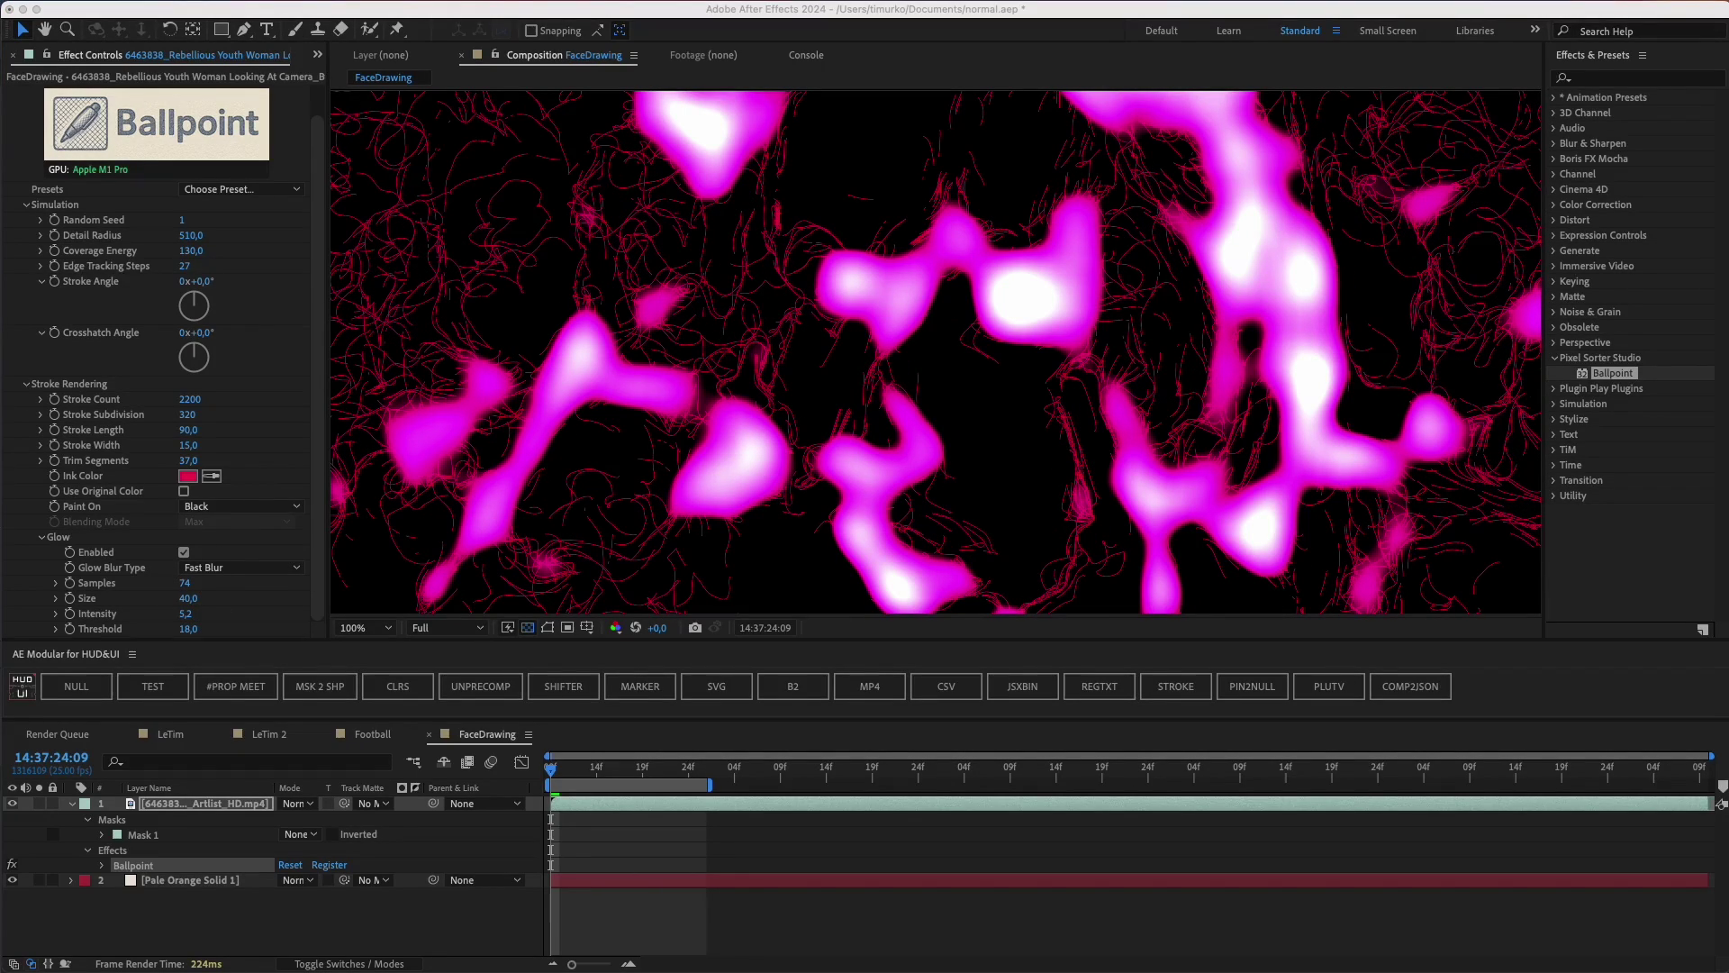
Set Stroke Count to 51 and Trim Segments to 8, with glow Samples 5, Size 12, Intensity 45 and Threshold 100.
mouse_move(187, 399)
left_mouse_down()
mouse_move(148, 405)
mouse_move(168, 461)
left_mouse_up()
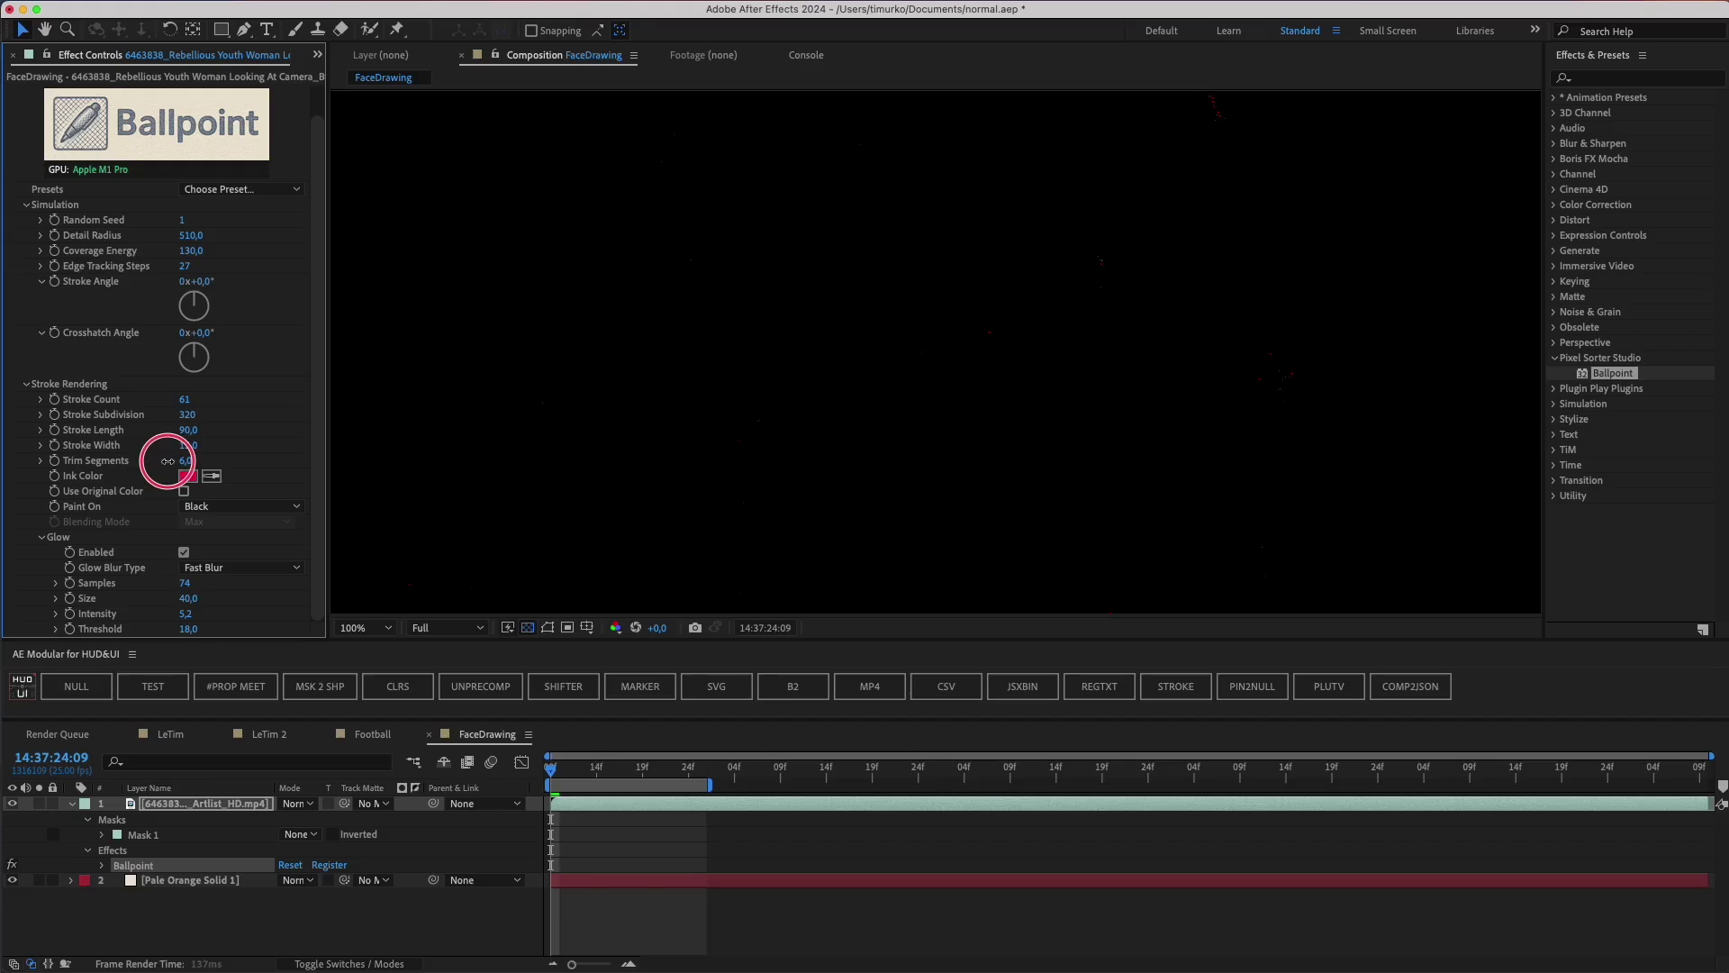
mouse_move(185, 583)
left_mouse_down()
mouse_move(146, 586)
mouse_move(213, 613)
mouse_move(764, 622)
left_mouse_up()
scroll(1172, 131, "up", 1)
left_click_drag(1172, 132, 1051, 379)
left_click_drag(184, 399, 162, 398)
left_click_drag(188, 629, 356, 651)
mouse_move(184, 582)
left_mouse_down()
mouse_move(39, 587)
mouse_move(193, 598)
left_mouse_up()
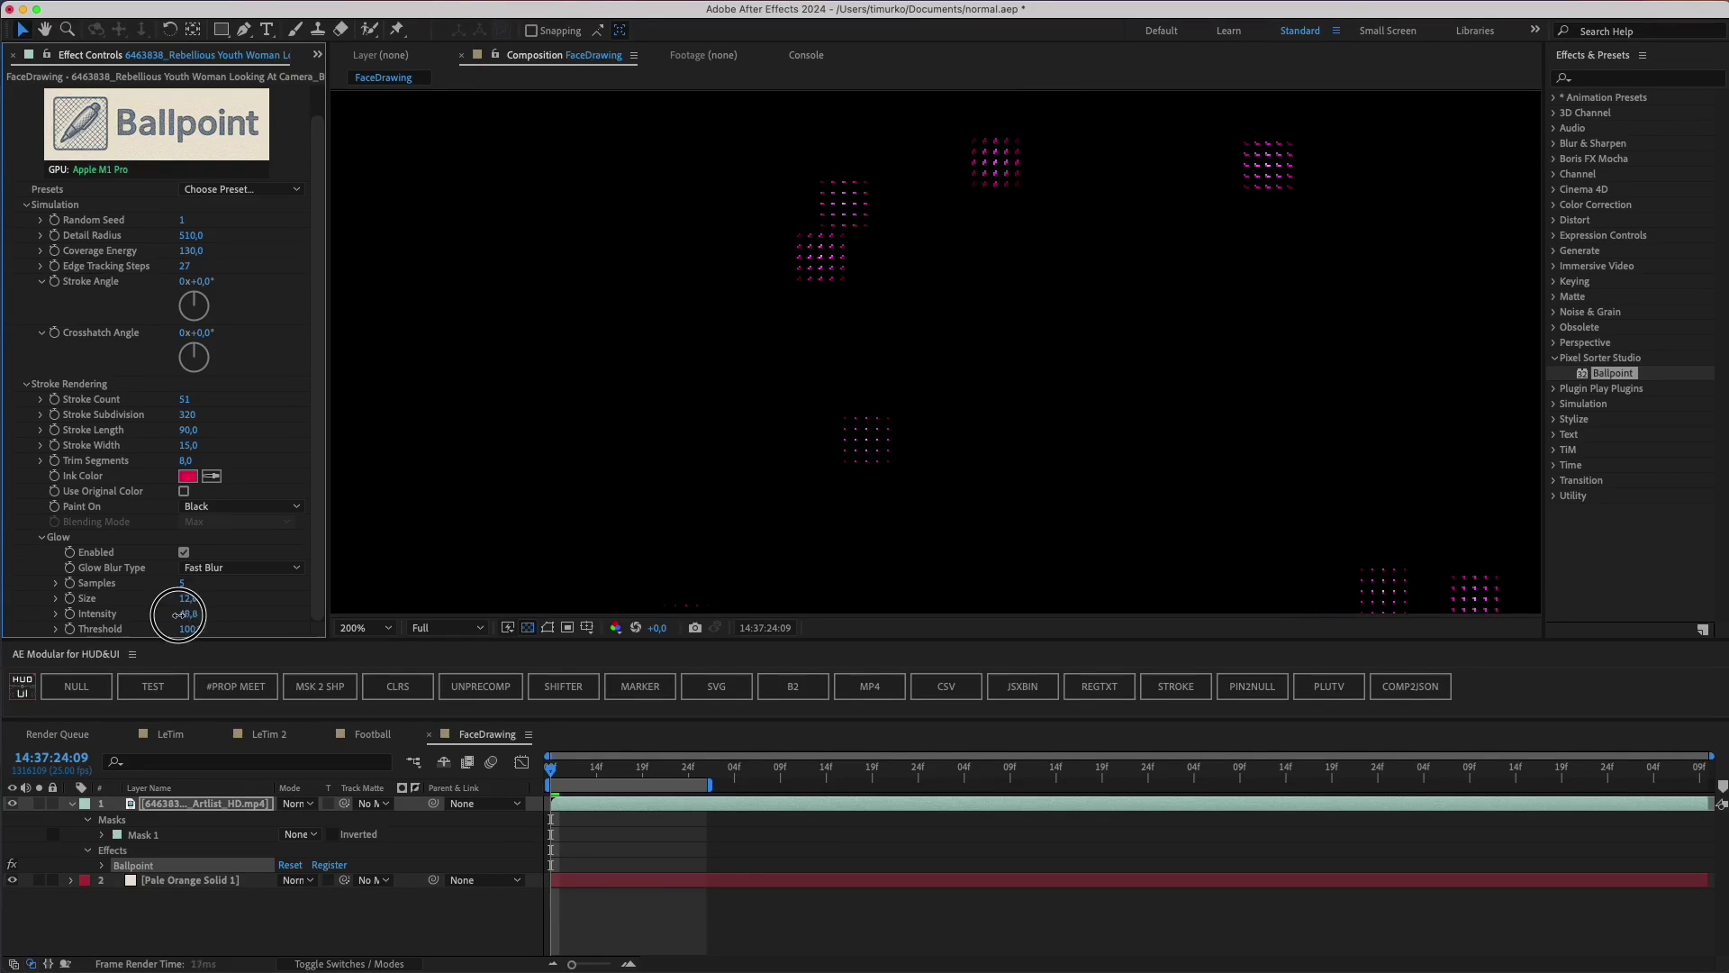
Switch the Glow Blur Type to Gaussian Linear and lower the glow Intensity to about 18.
left_click(241, 567)
left_click(232, 636)
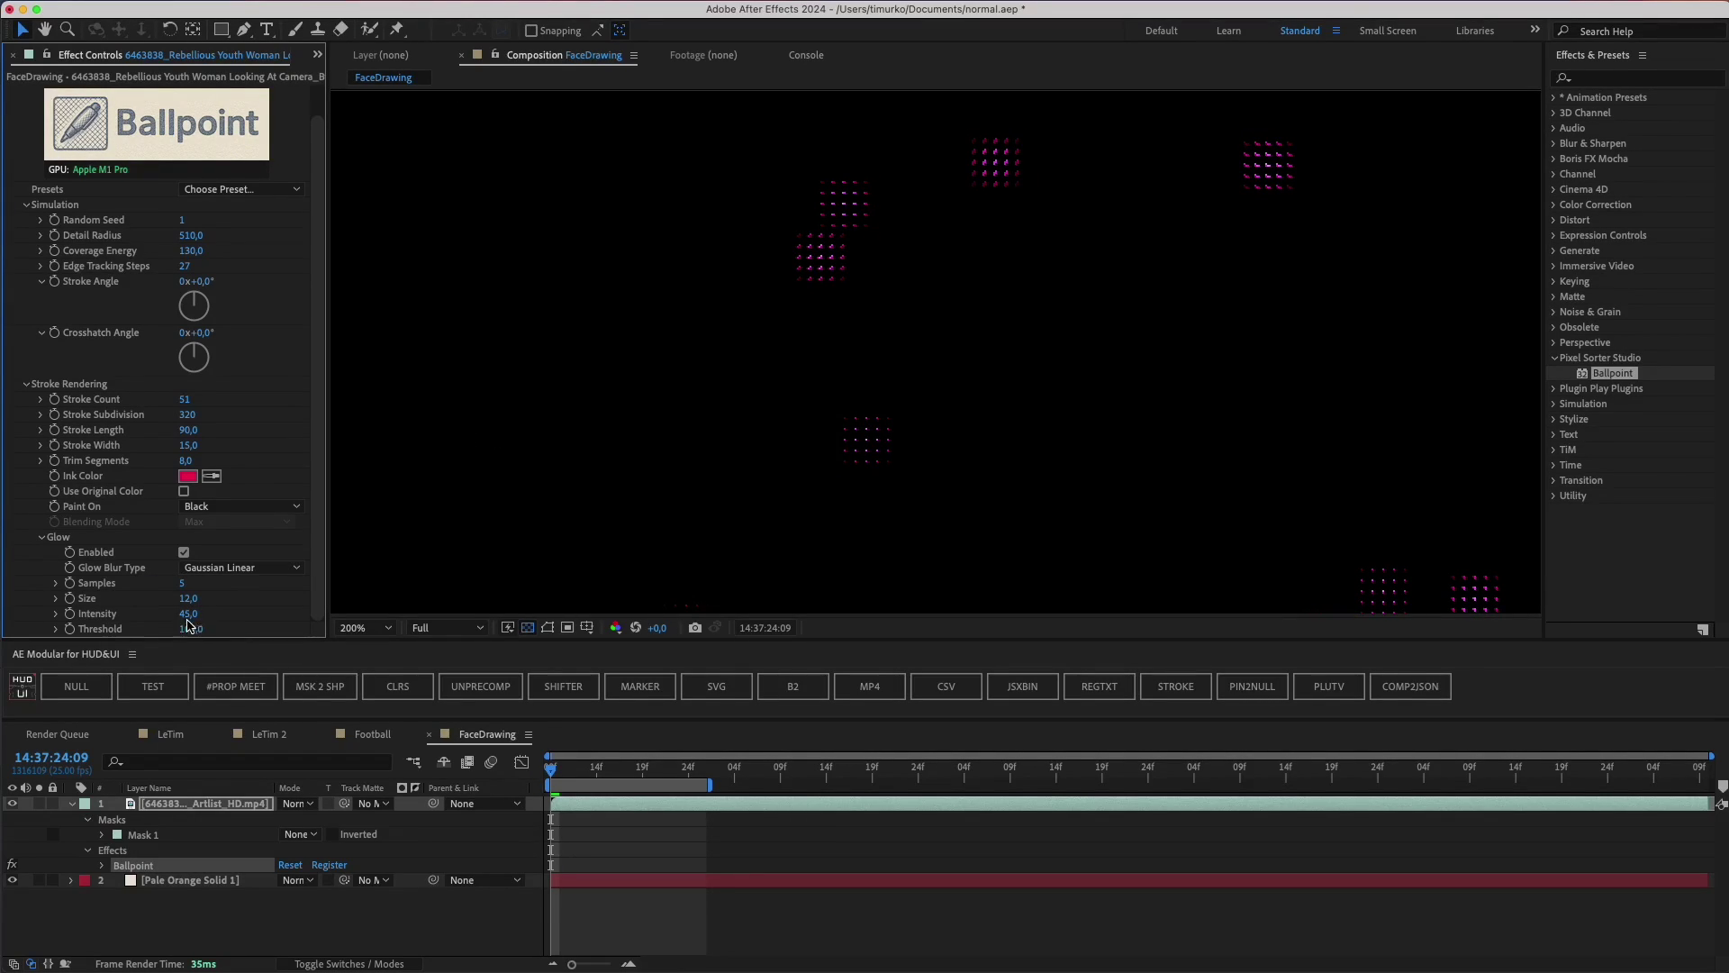
left_click_drag(187, 618, 8, 619)
Alternate the Glow Blur Type between Fast Blur and Gaussian Linear to compare their sample patterns, ending on Fast Blur.
left_click(236, 567)
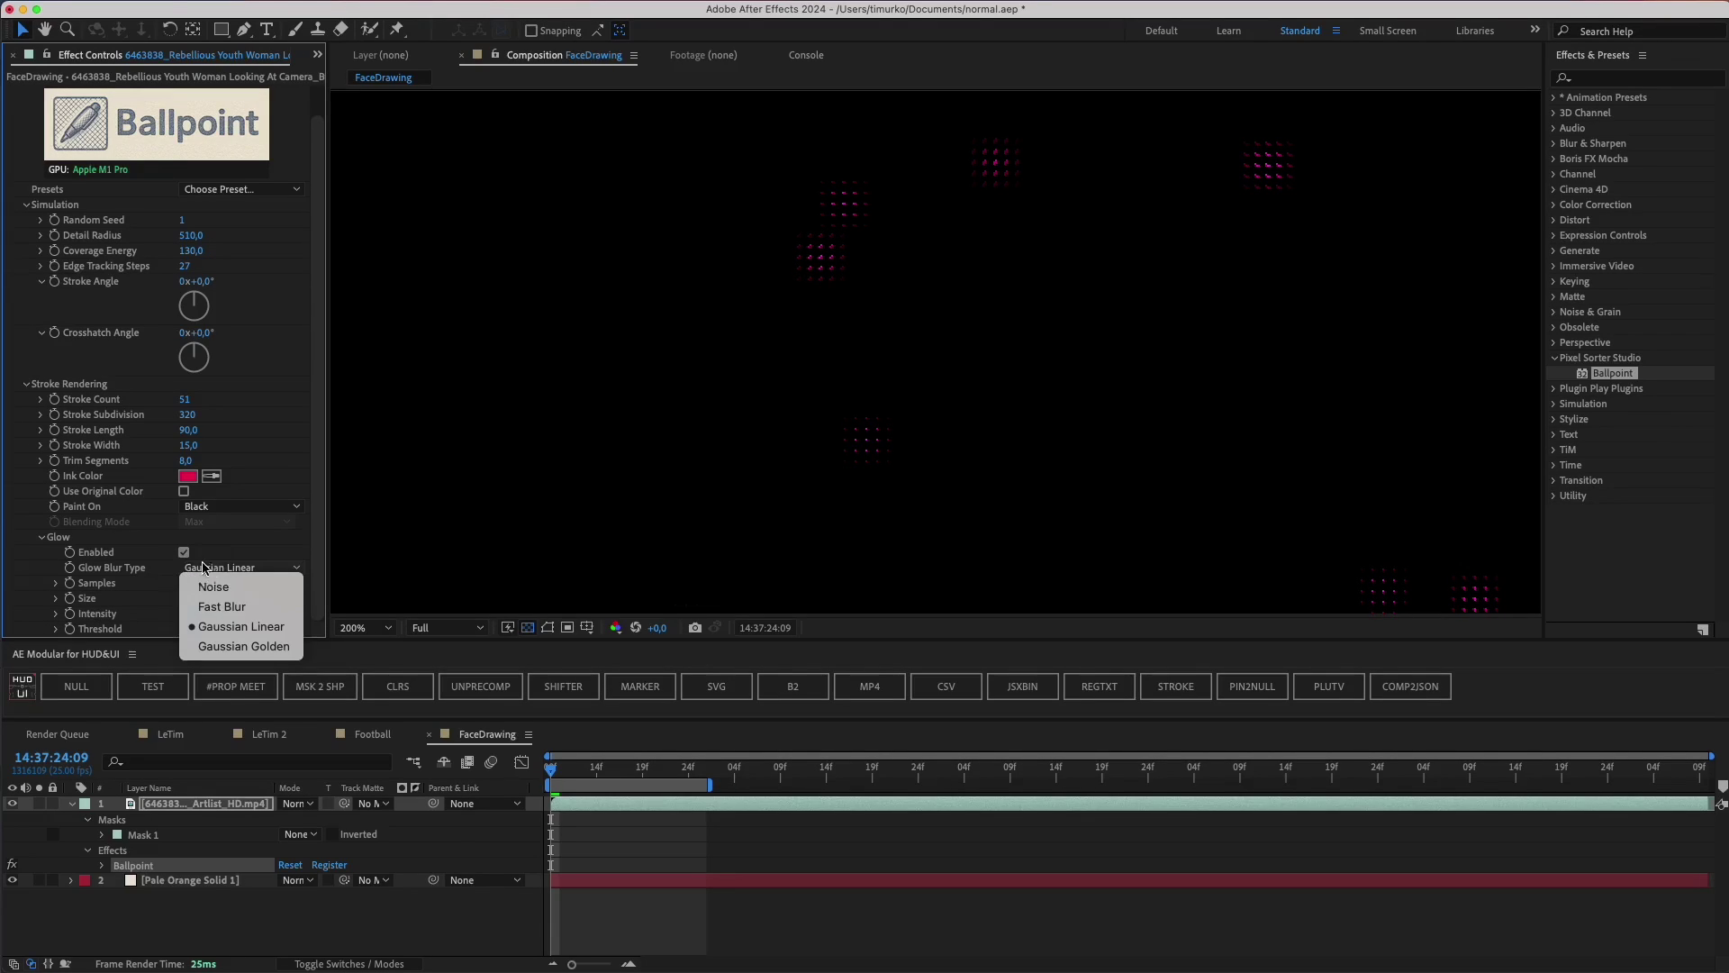
left_click(216, 601)
left_click(240, 564)
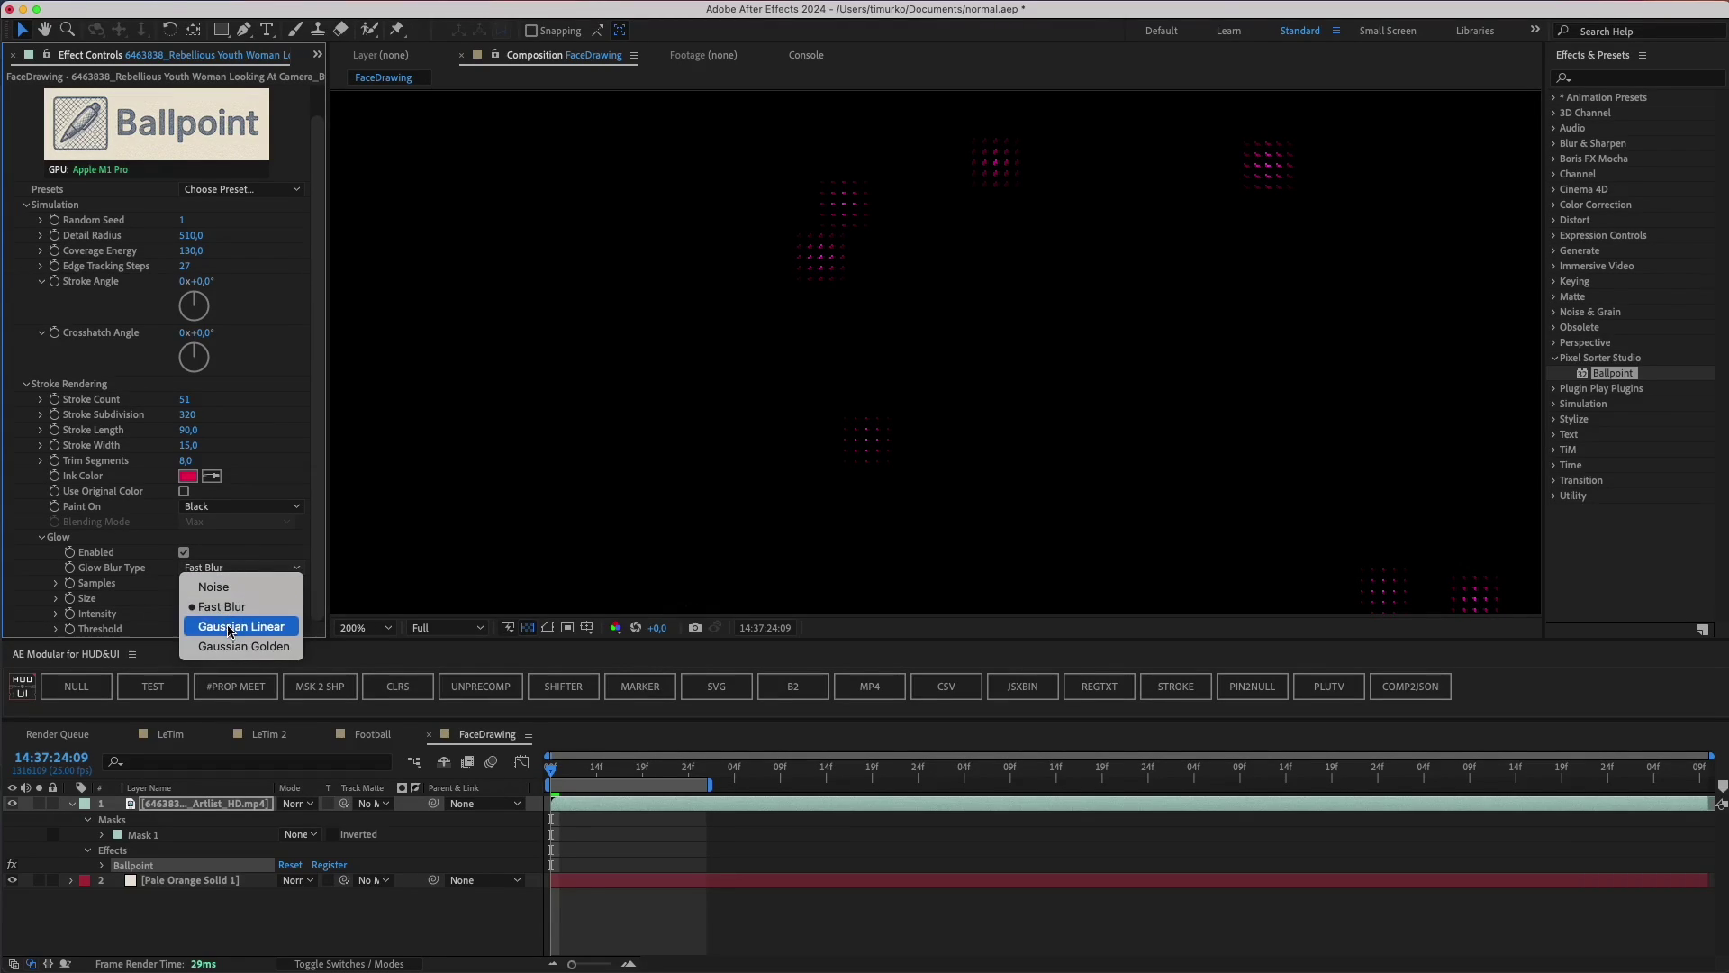
left_click(229, 627)
left_click(231, 571)
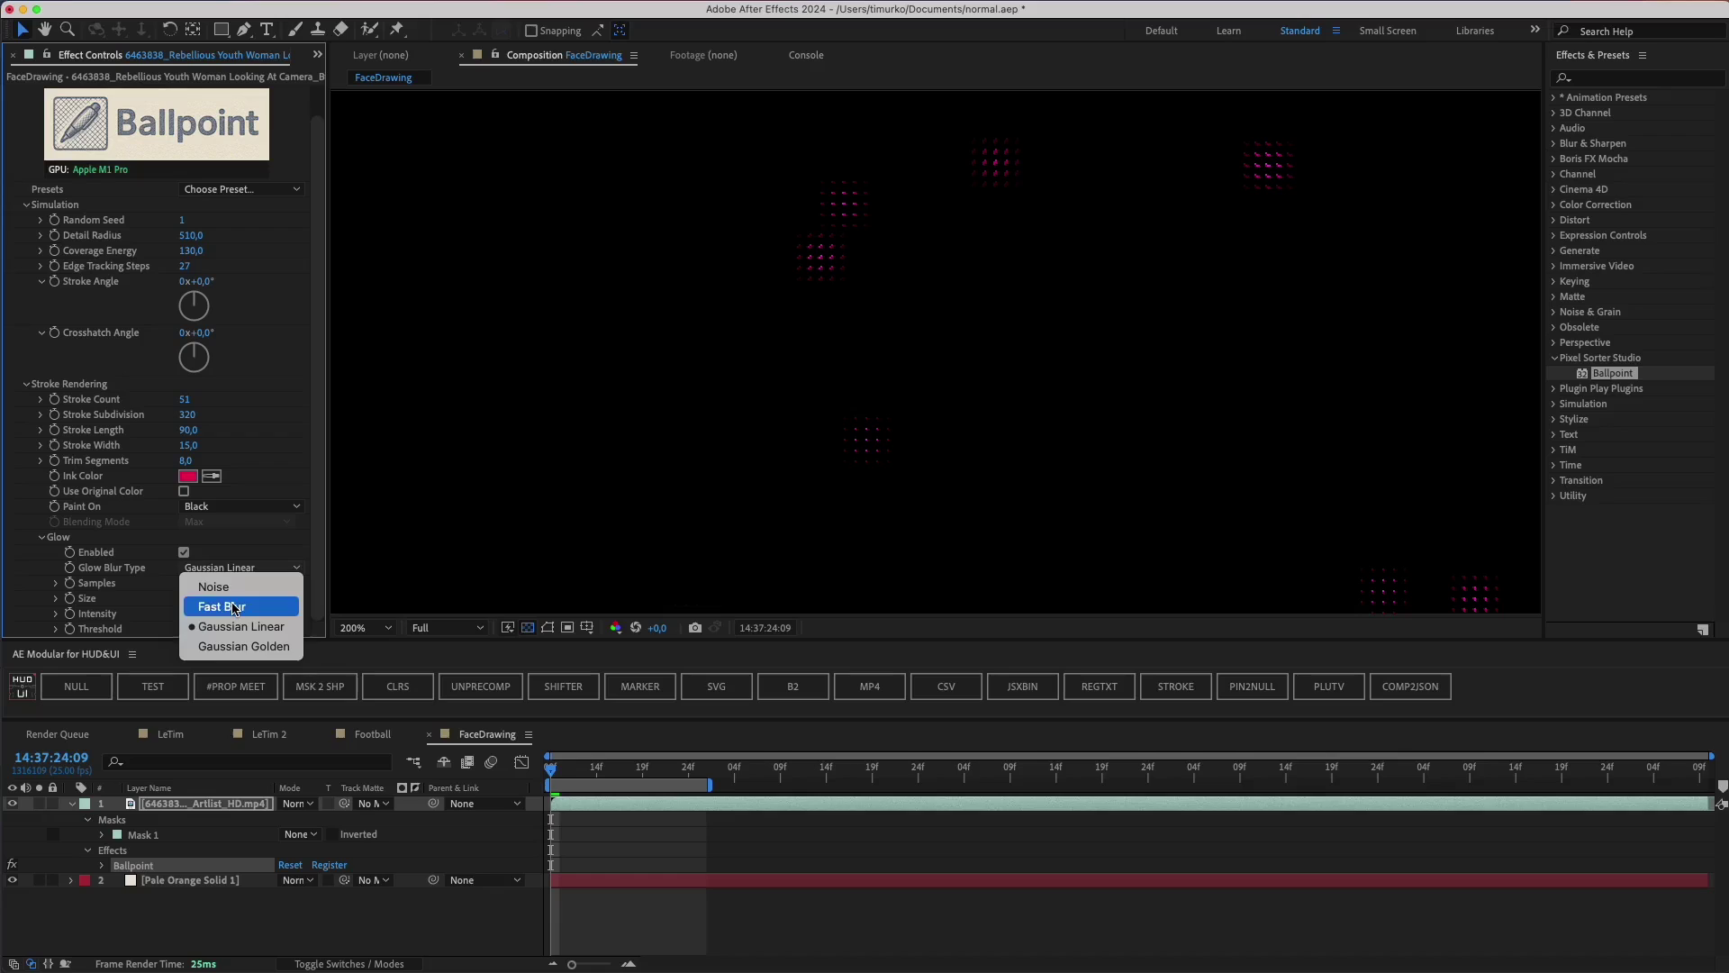
left_click(232, 609)
Set the Glow Blur Type to Gaussian Golden and increase the glow Size to about 25.
left_click(239, 568)
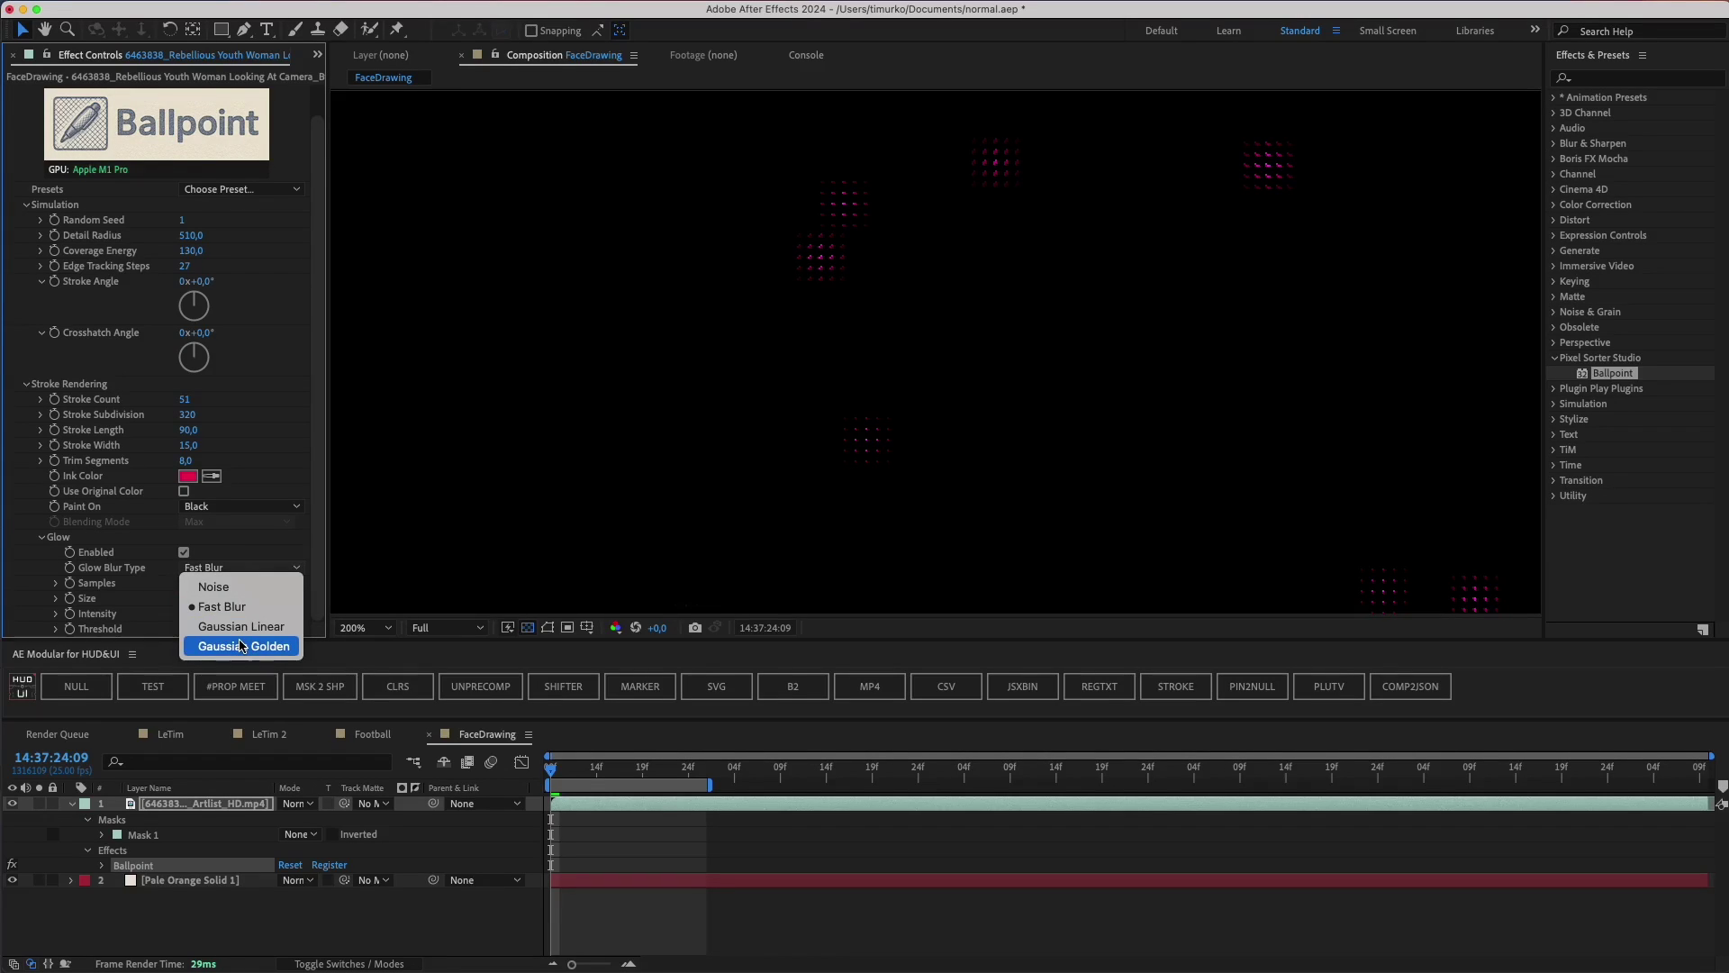
left_click(239, 645)
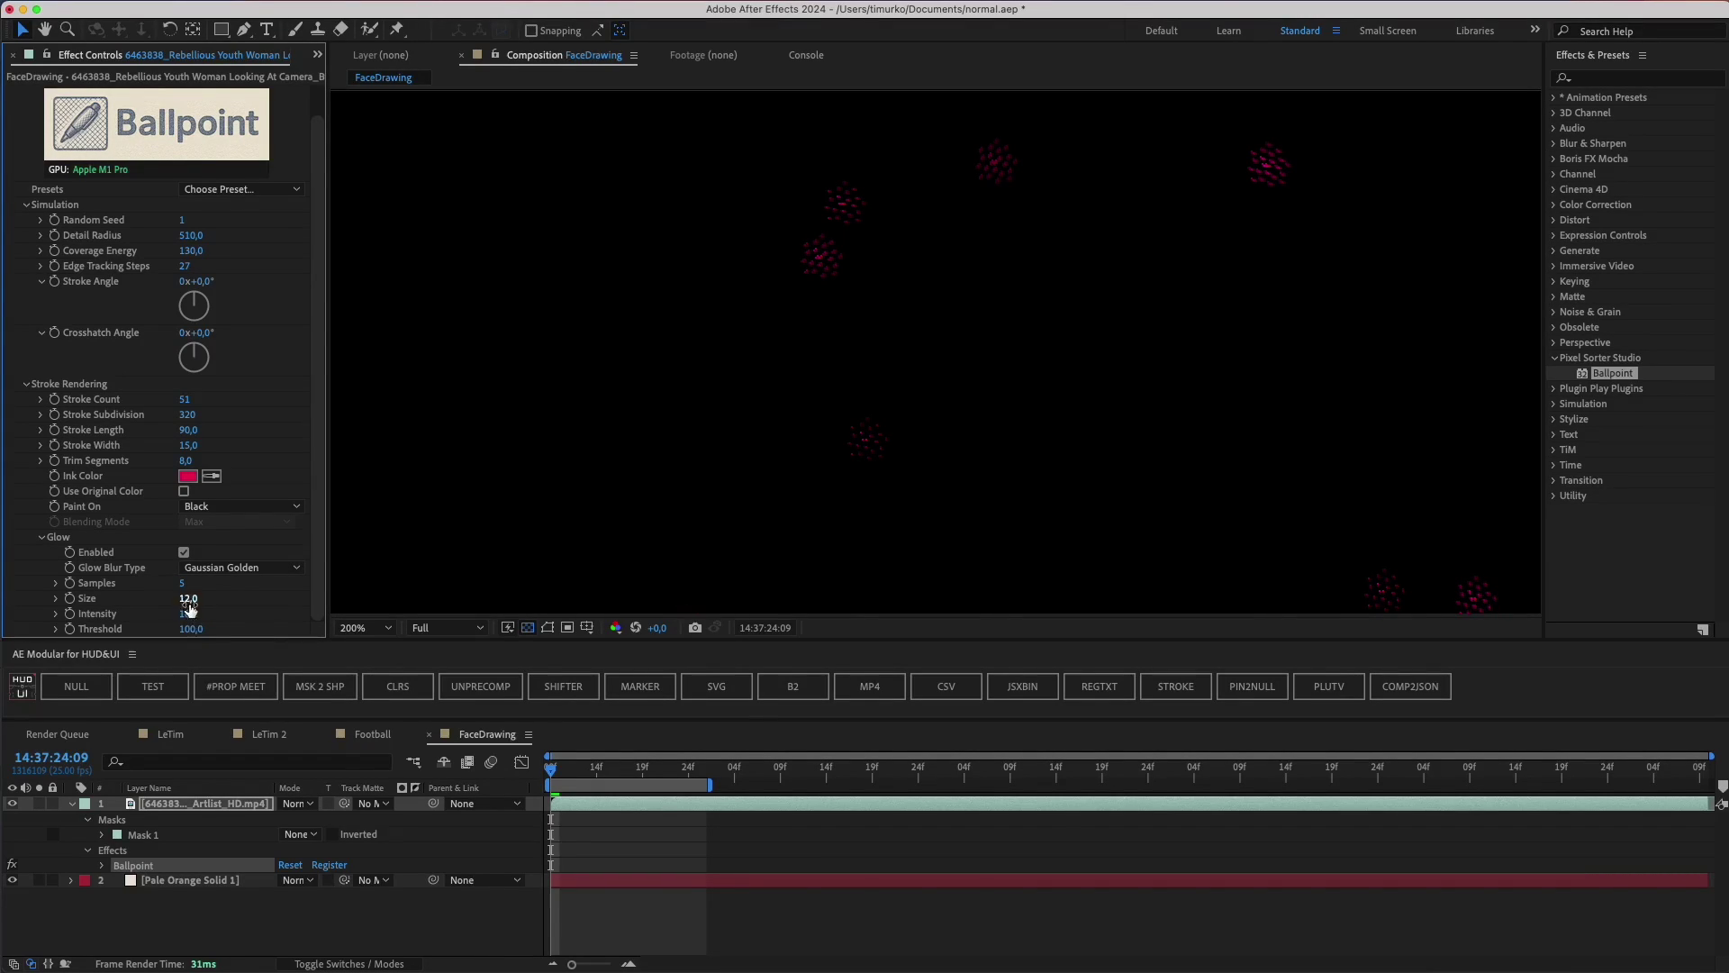
left_click_drag(187, 602, 212, 601)
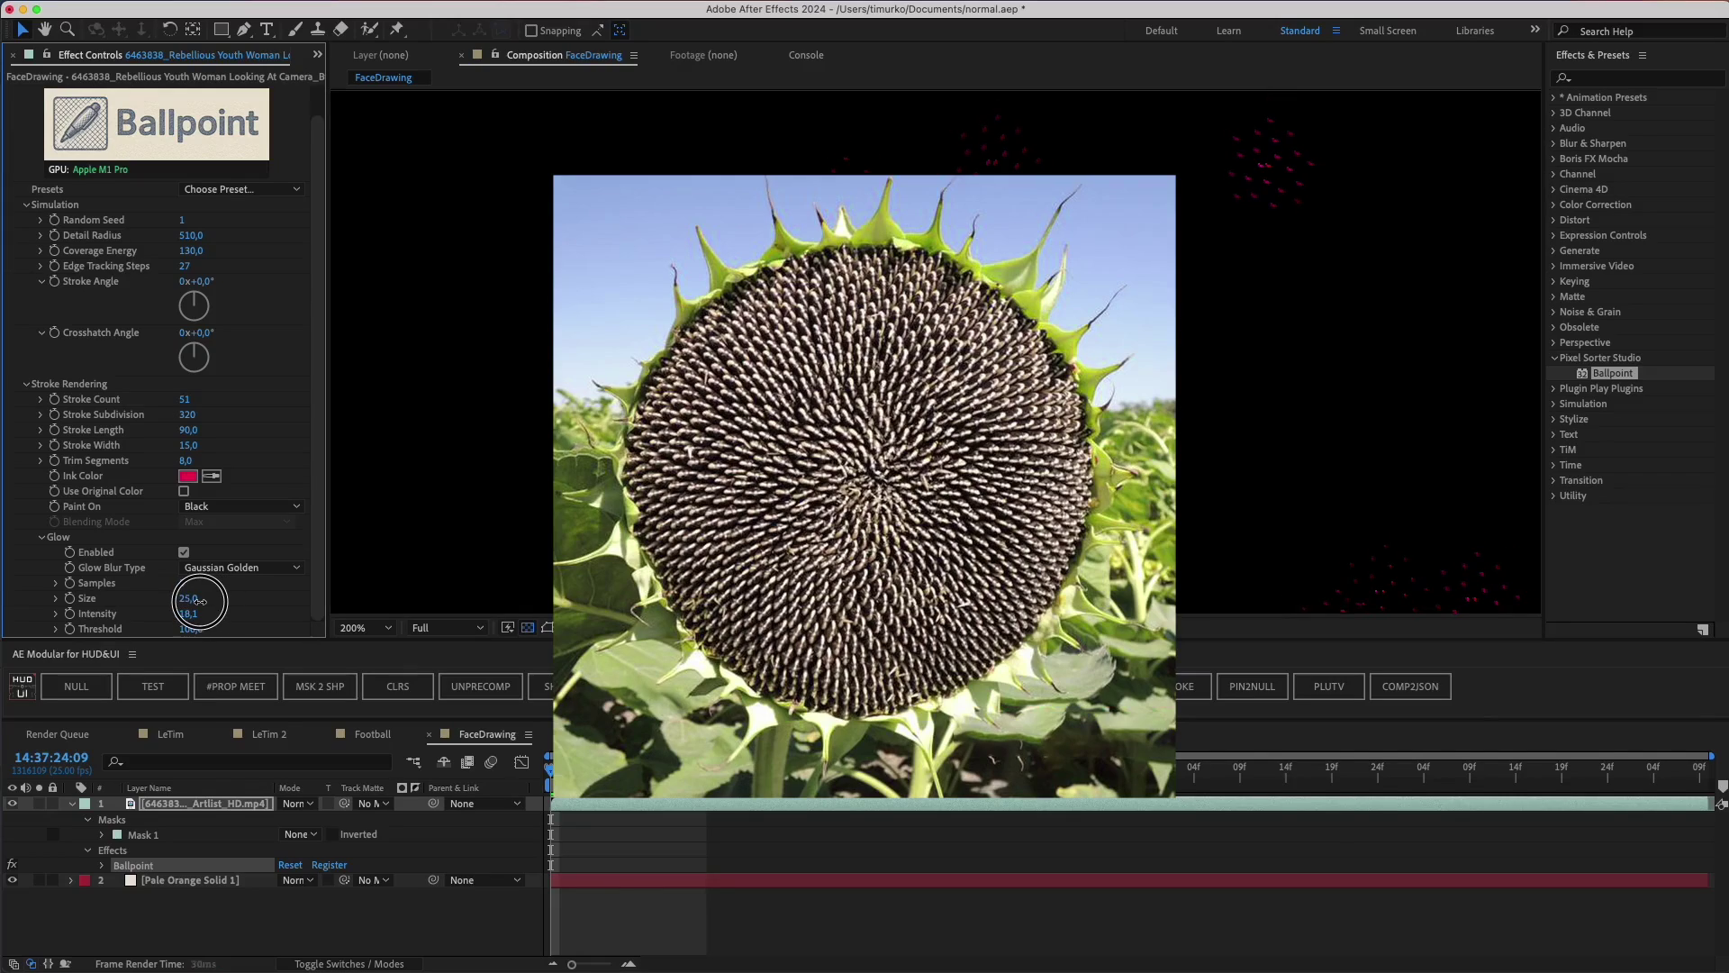